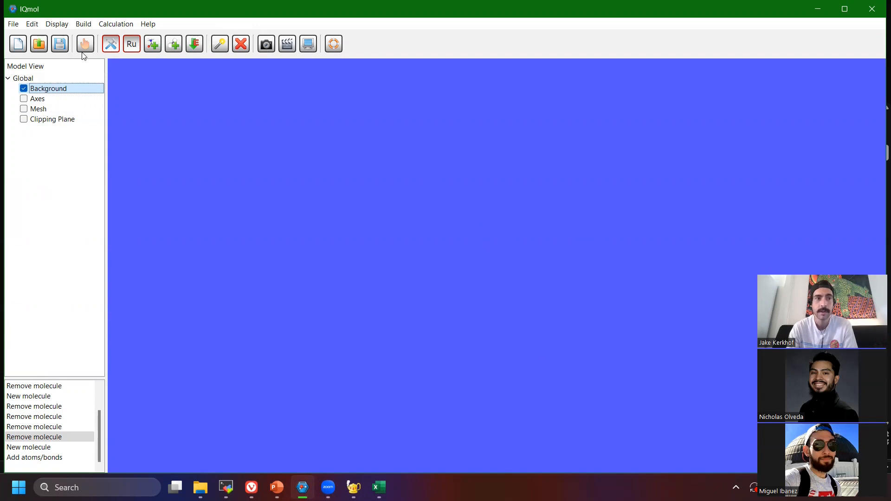
click(33, 25)
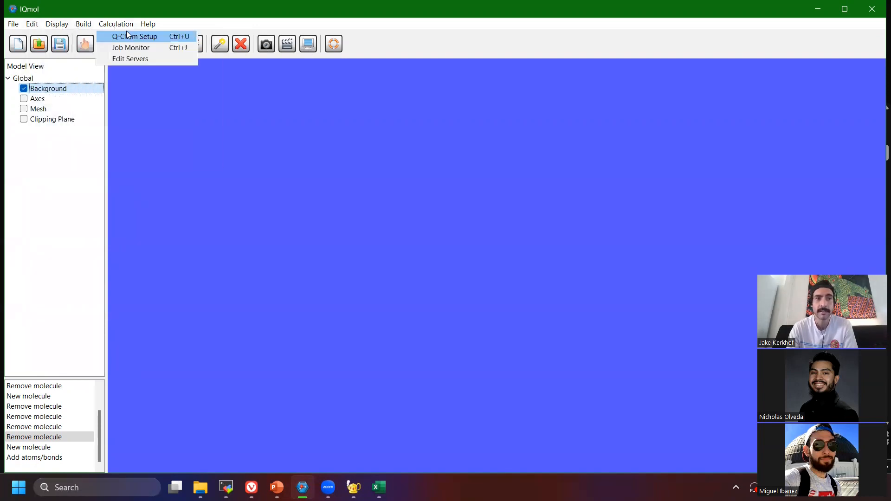
click(88, 26)
click(58, 24)
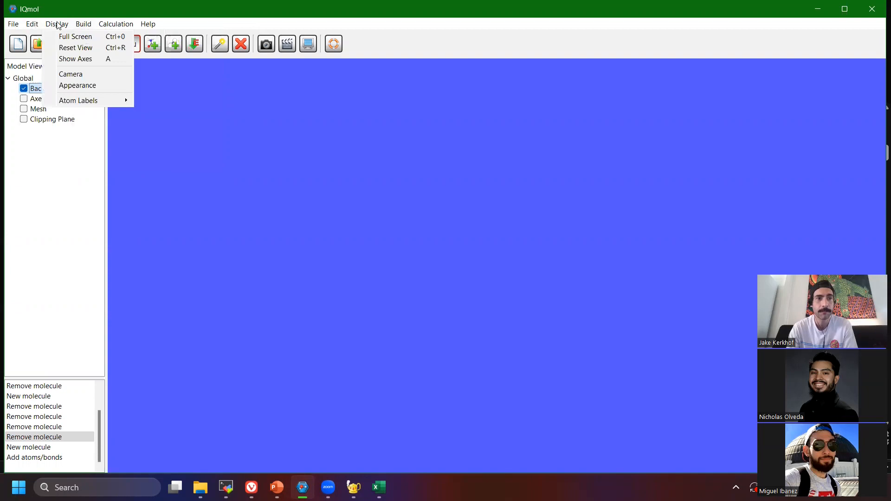
click(23, 244)
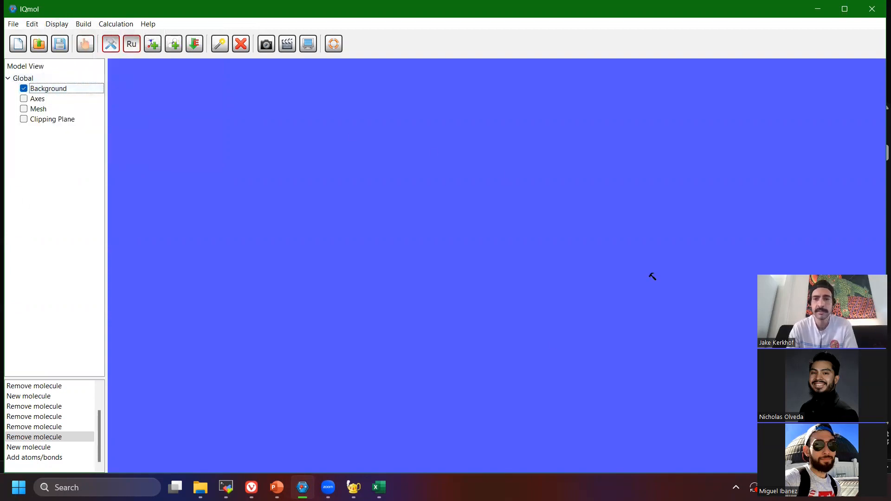
Change the view's background color to grey #ababab and apply it.
right_click(46, 93)
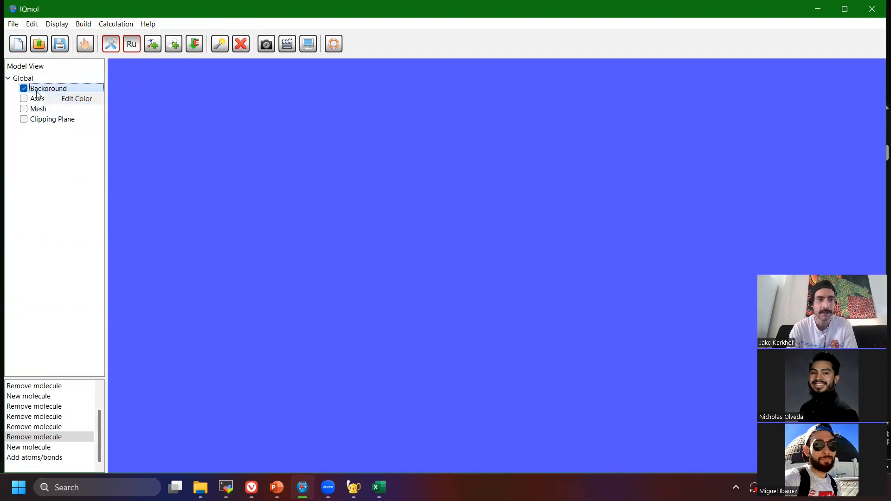
click(46, 154)
right_click(39, 93)
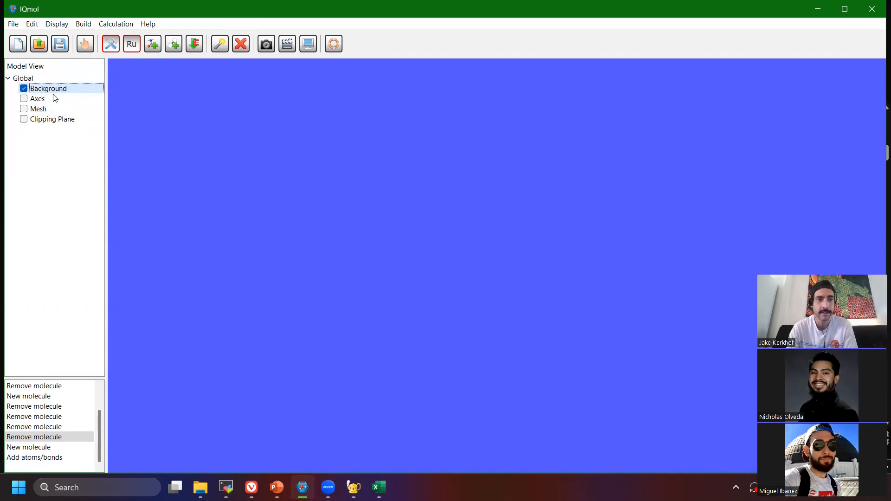
click(70, 98)
click(480, 269)
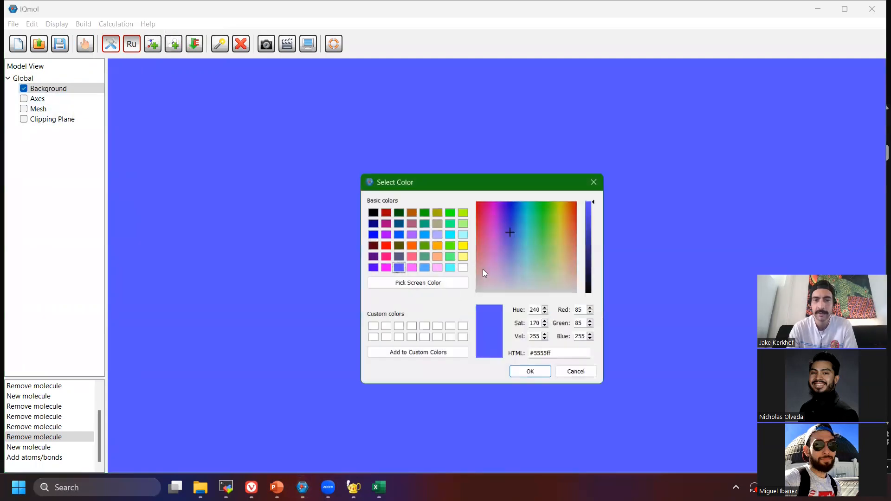
drag(573, 273, 547, 290)
click(586, 234)
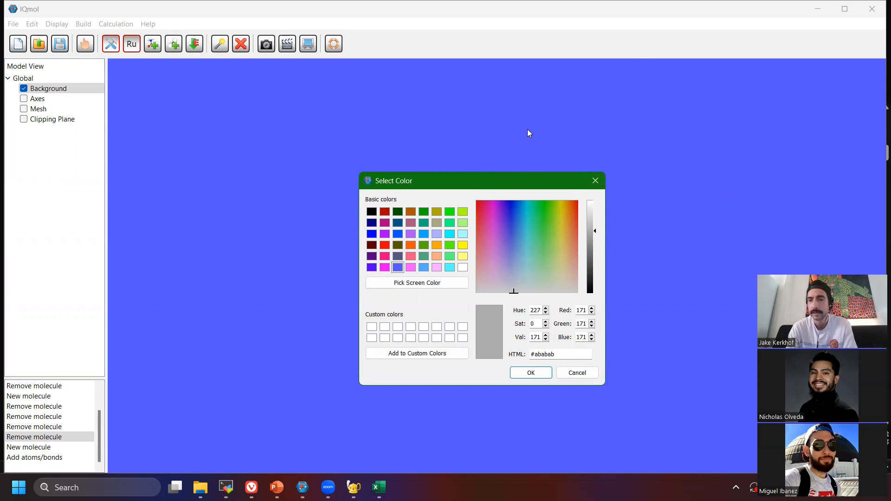
click(535, 374)
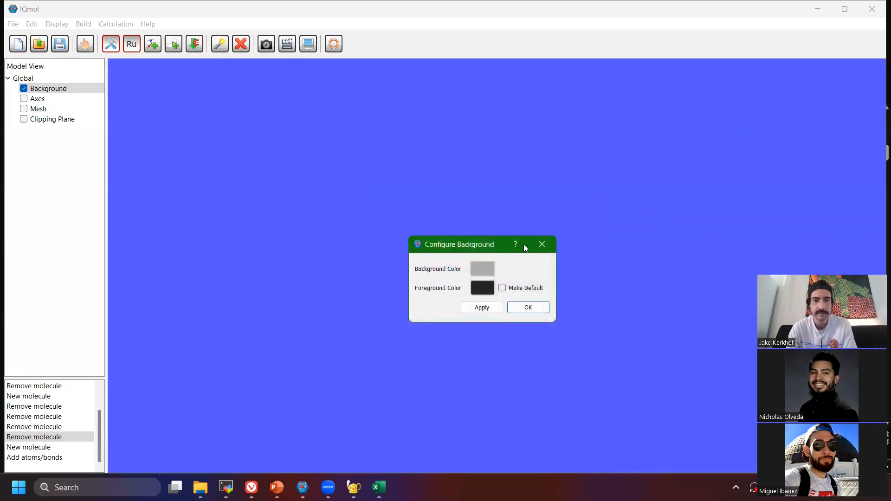
click(481, 307)
click(527, 308)
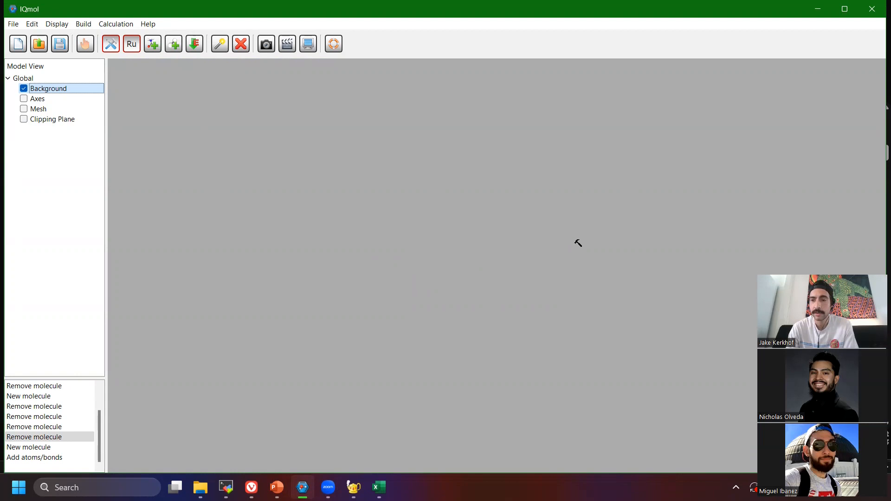
Create a new untitled molecule.
click(21, 51)
click(47, 131)
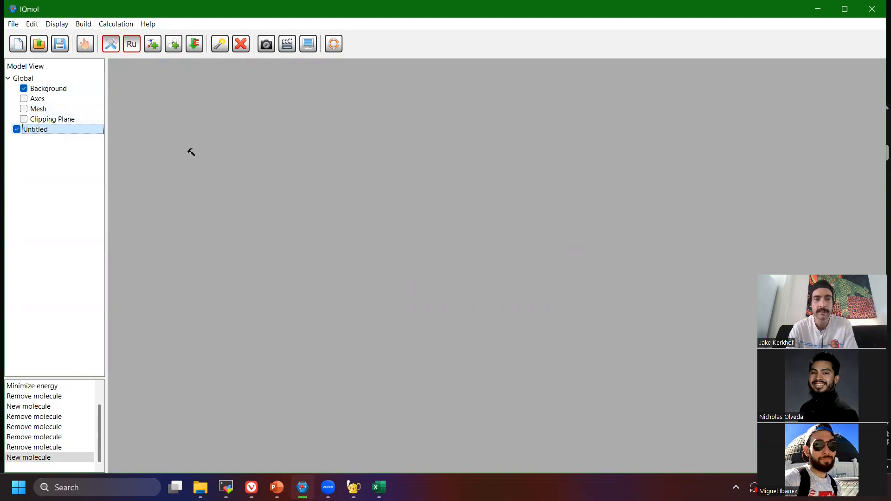
Create four more untitled molecules and toggle the visibility of individual ones in the model list.
click(18, 44)
click(17, 44)
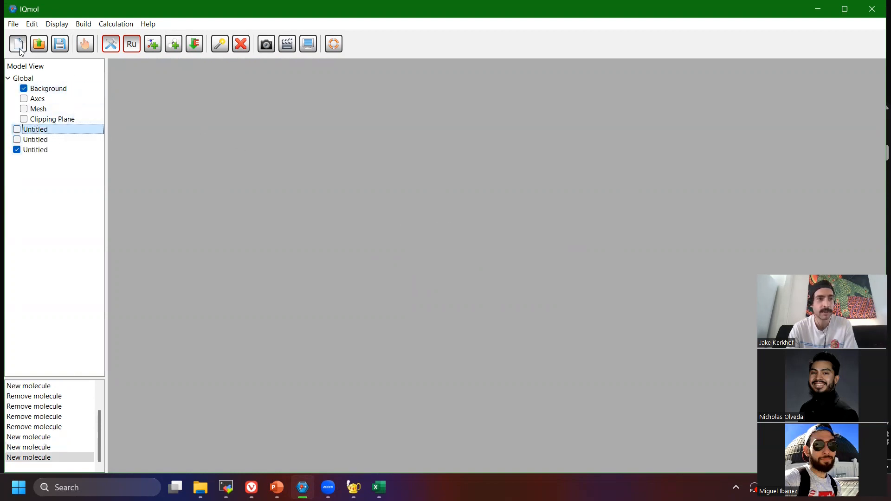
click(18, 44)
click(17, 44)
click(17, 160)
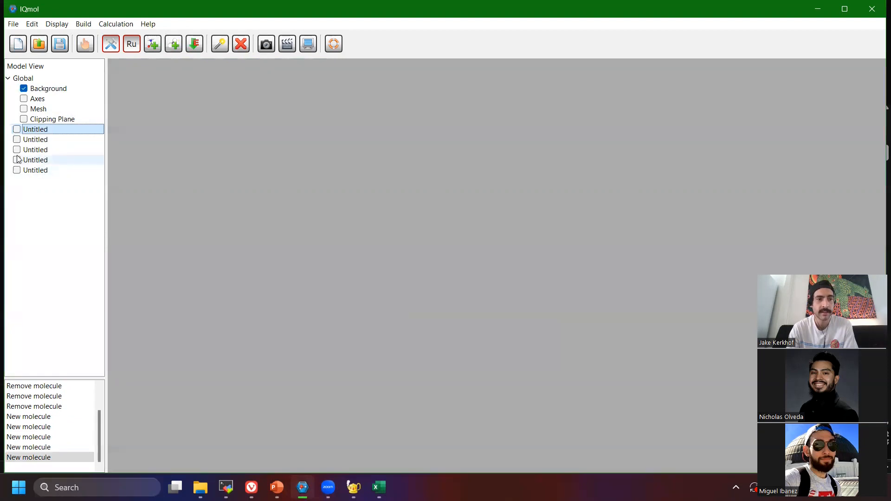
click(18, 161)
click(18, 161)
click(17, 150)
click(17, 140)
click(17, 150)
click(17, 160)
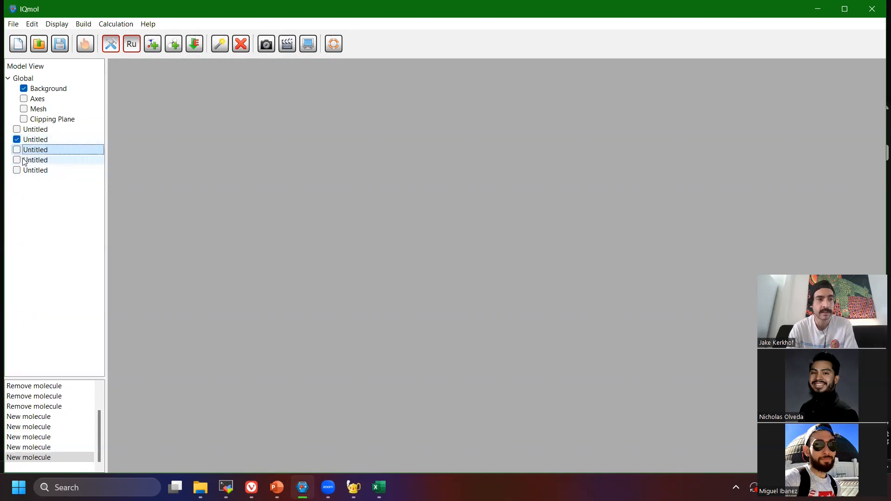
Remove the four extra untitled molecules so only the first one is left in the model list.
click(40, 141)
right_click(47, 143)
click(69, 203)
click(41, 140)
right_click(44, 141)
click(69, 203)
click(42, 140)
right_click(45, 138)
click(61, 199)
click(47, 139)
right_click(45, 138)
click(70, 200)
Make the remaining untitled molecule visible and look over its available options.
click(13, 130)
click(16, 130)
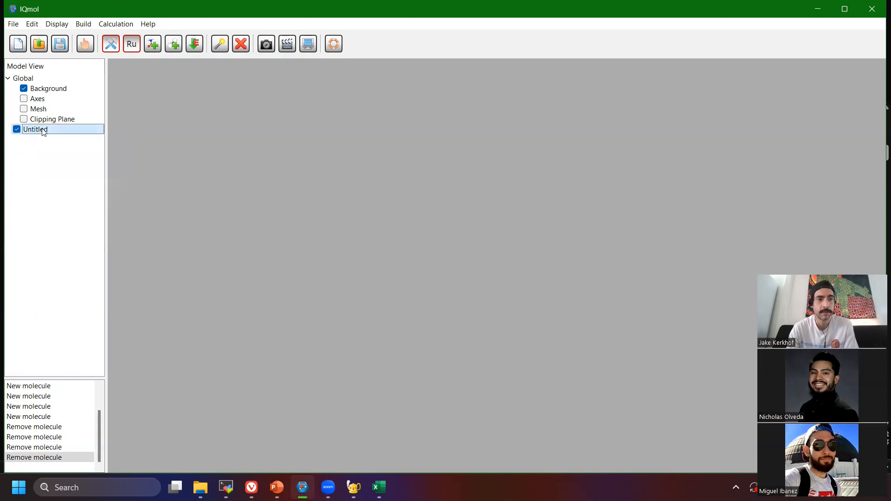
right_click(25, 129)
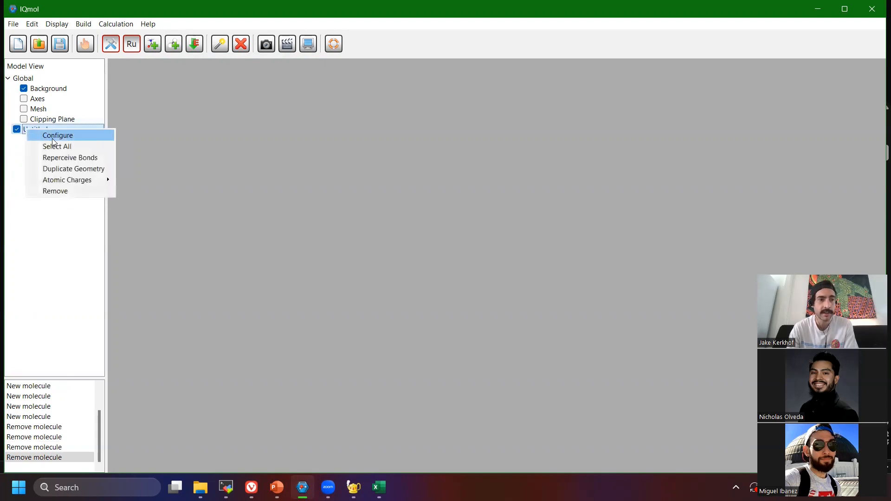
click(41, 210)
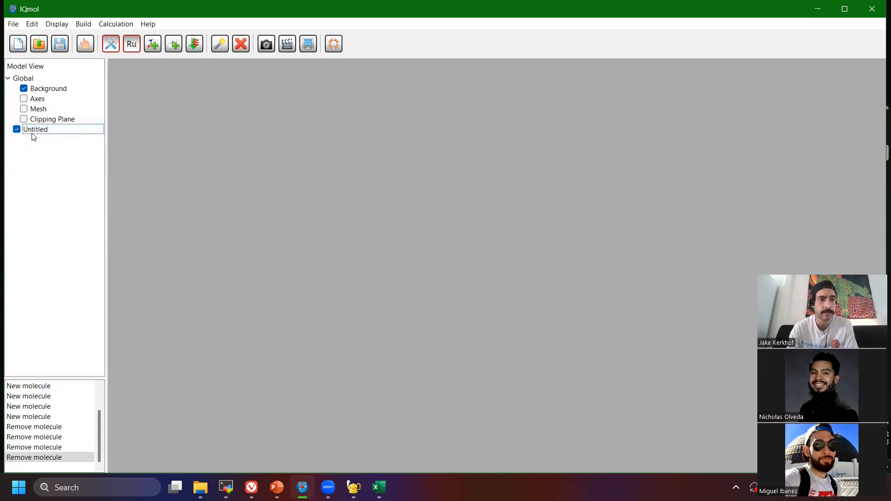
double_click(32, 134)
click(504, 151)
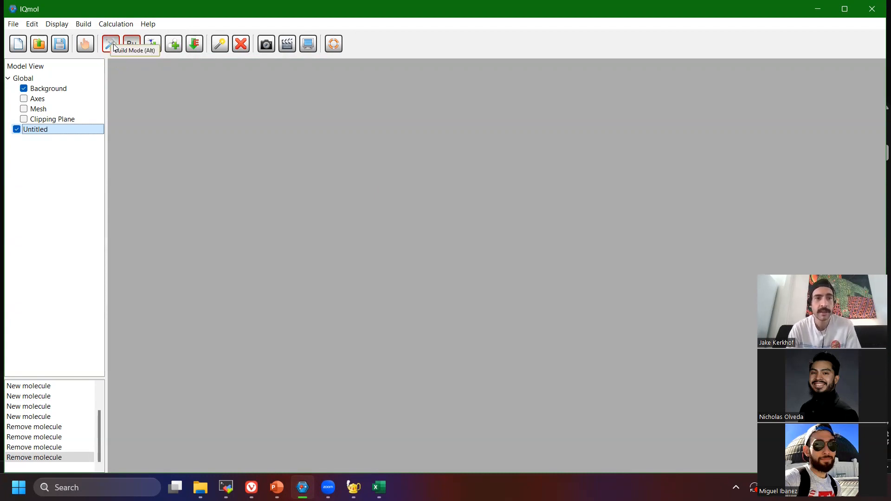
Choose carbon as the build element, place a trial carbon atom in the view and undo it.
click(152, 47)
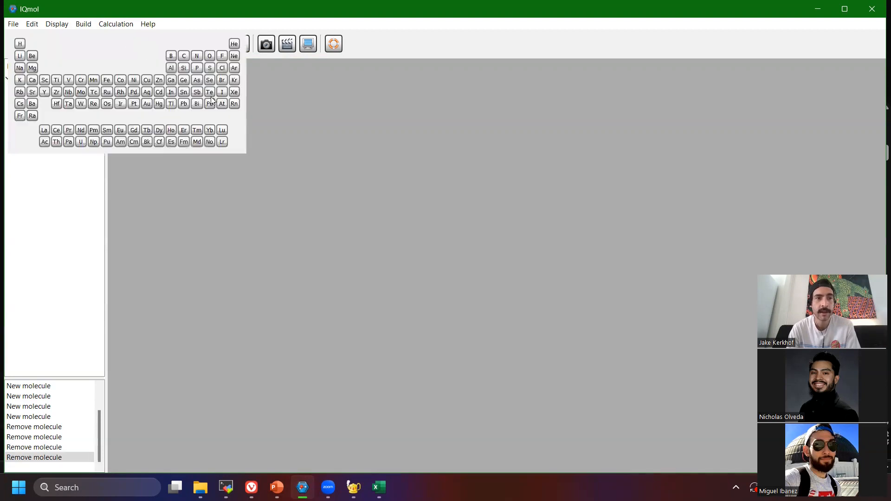
click(184, 57)
click(237, 189)
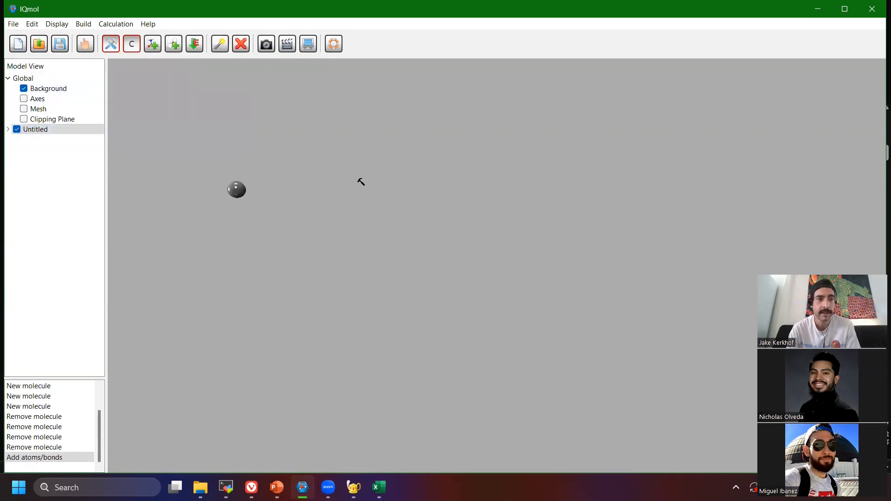
right_drag(364, 190, 386, 219)
key(ctrl+z)
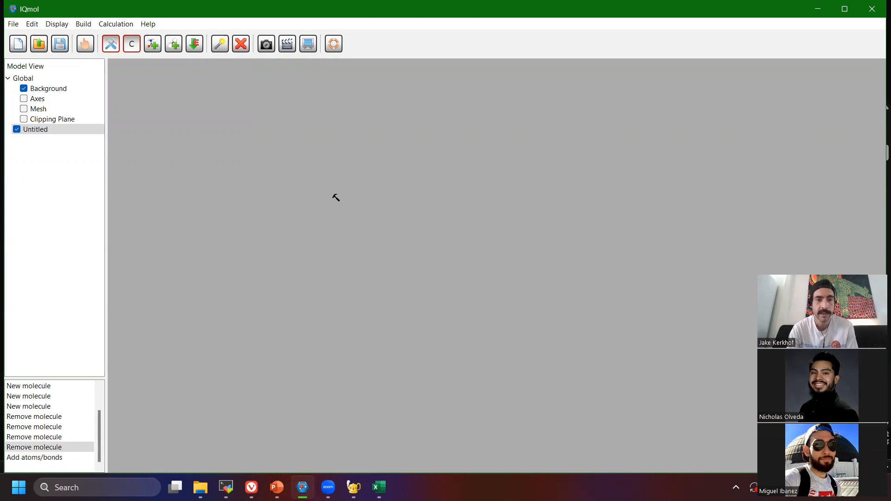
Preview the Carboxylate, Phenyl and Aldehyde functional groups in the fragment library.
click(154, 47)
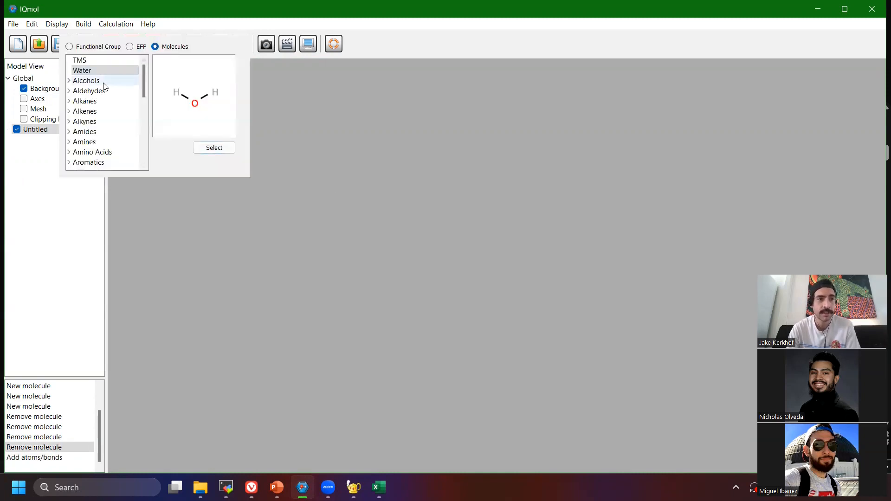
click(83, 47)
click(91, 80)
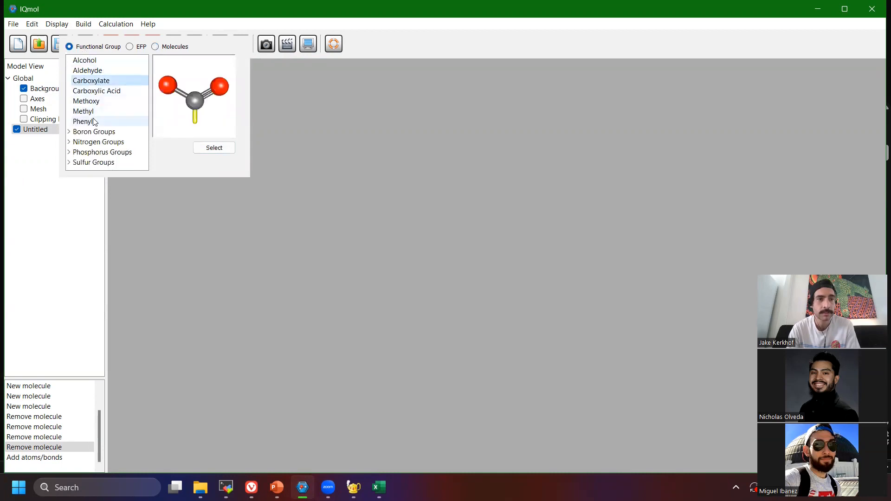
click(93, 121)
click(104, 70)
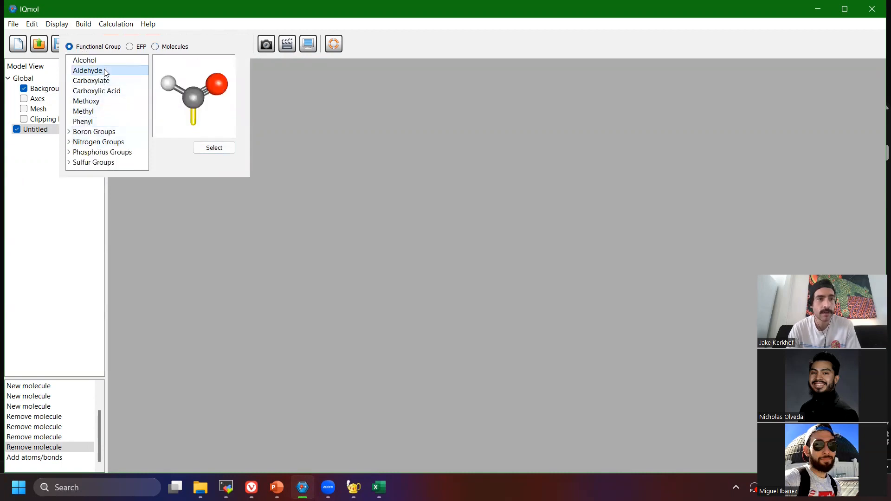
Browse the library's ready-made molecules, expanding Alcohols, Organometalics and the polyaromatic hydrocarbons.
click(169, 48)
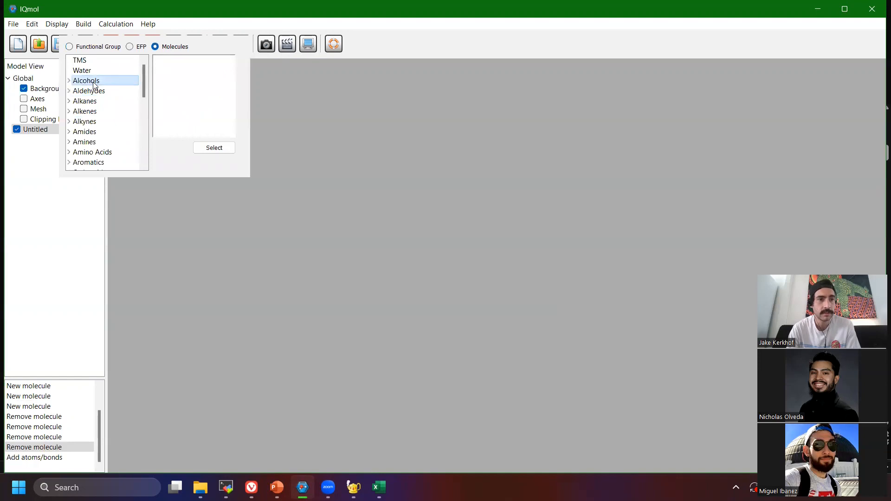
click(69, 81)
scroll(90, 99, down, 2)
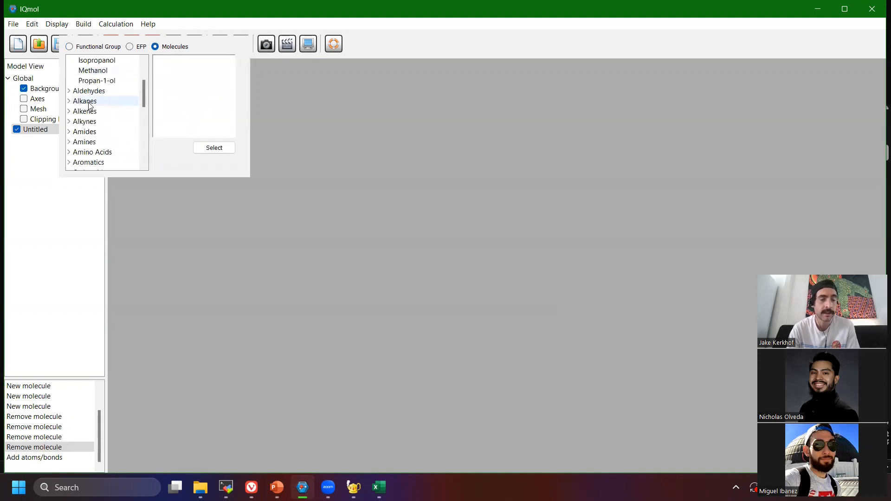
scroll(94, 105, down, 5)
click(69, 121)
click(69, 142)
scroll(79, 142, down, 3)
Preview several polyaromatic hydrocarbons in the molecule library, including Ovalene and Triphenylene.
click(103, 133)
click(99, 101)
scroll(98, 93, down, 2)
click(102, 122)
click(106, 153)
scroll(113, 140, down, 2)
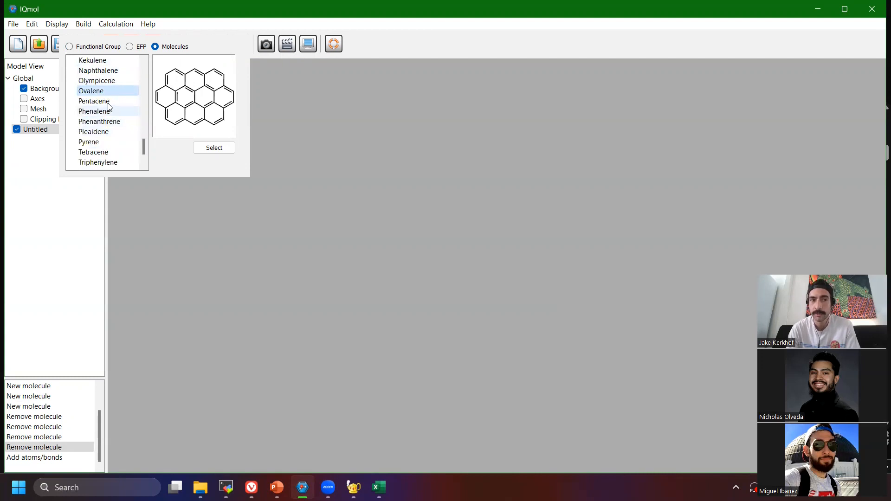
click(107, 152)
click(115, 162)
scroll(116, 124, down, 2)
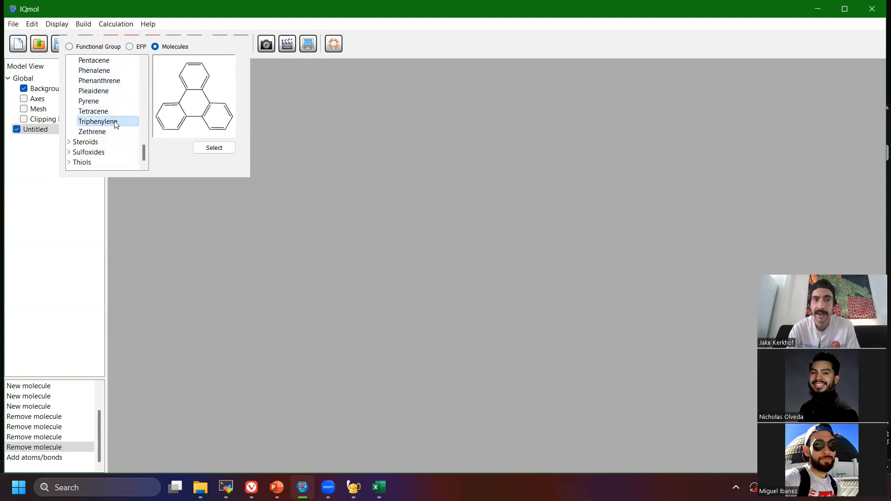
Preview the Naphthalene and Anthracene structures and close the fragment library.
scroll(115, 124, up, 2)
scroll(116, 128, down, 2)
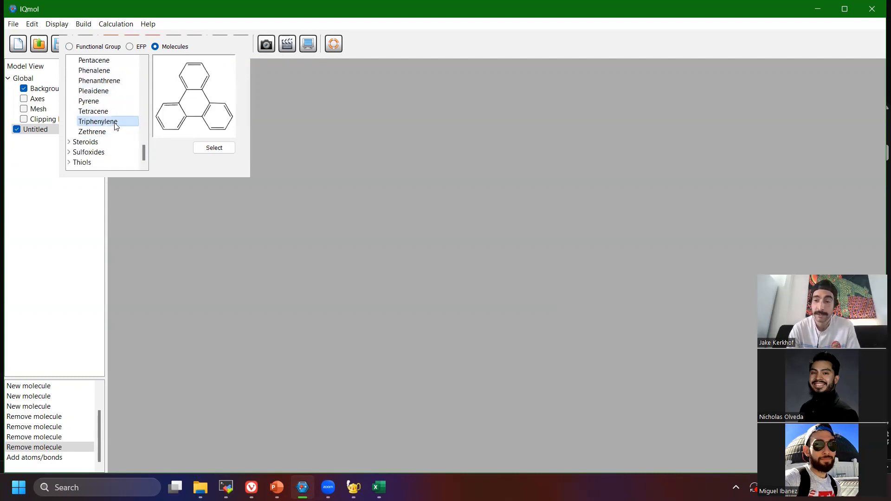
scroll(113, 125, up, 3)
click(106, 121)
scroll(102, 122, up, 5)
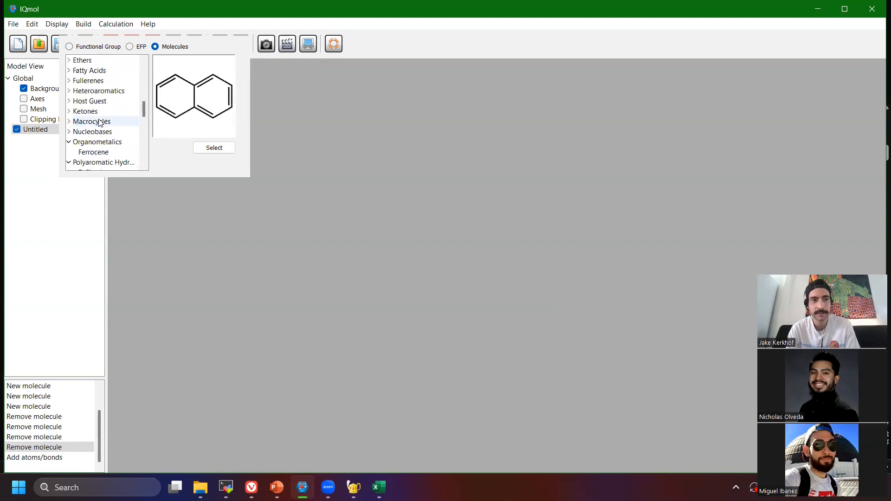
scroll(97, 132, down, 3)
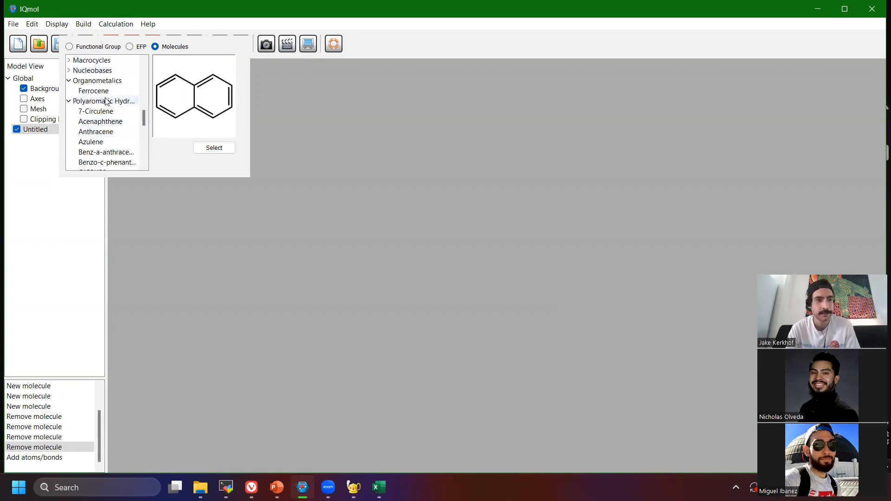
click(94, 134)
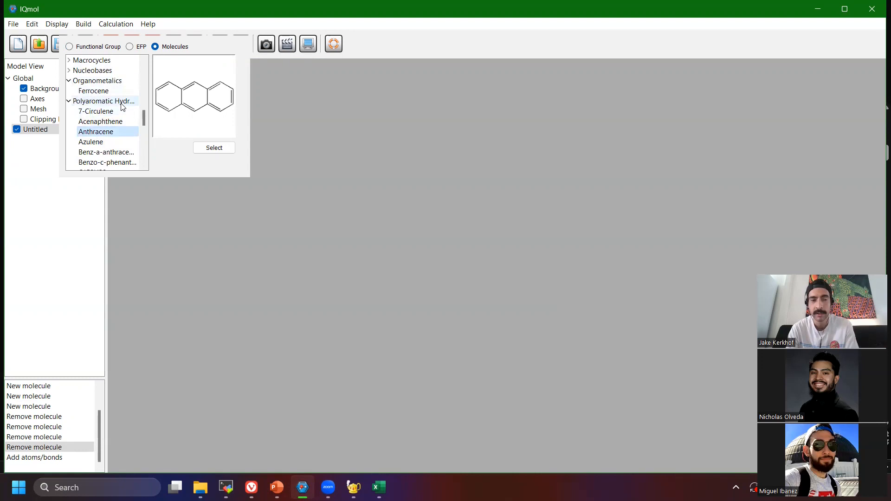
scroll(120, 118, down, 2)
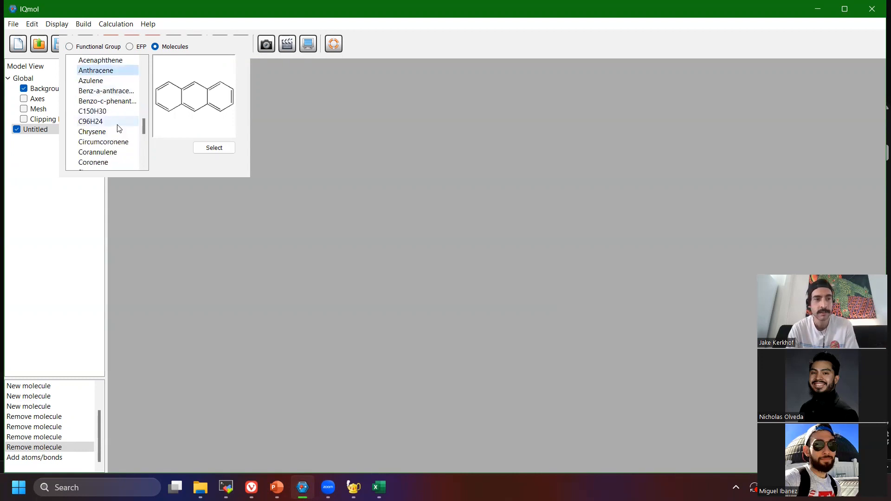
click(233, 21)
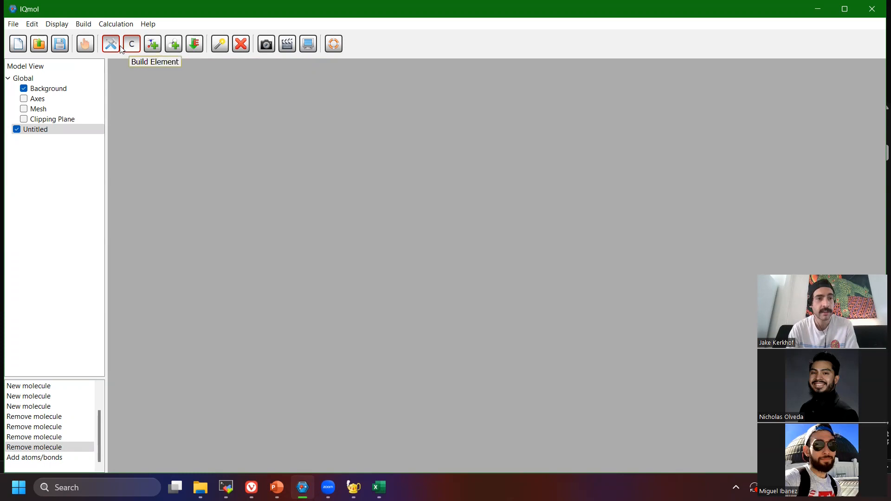
Choose the Phenyl functional group from the fragment library as the build fragment.
click(154, 50)
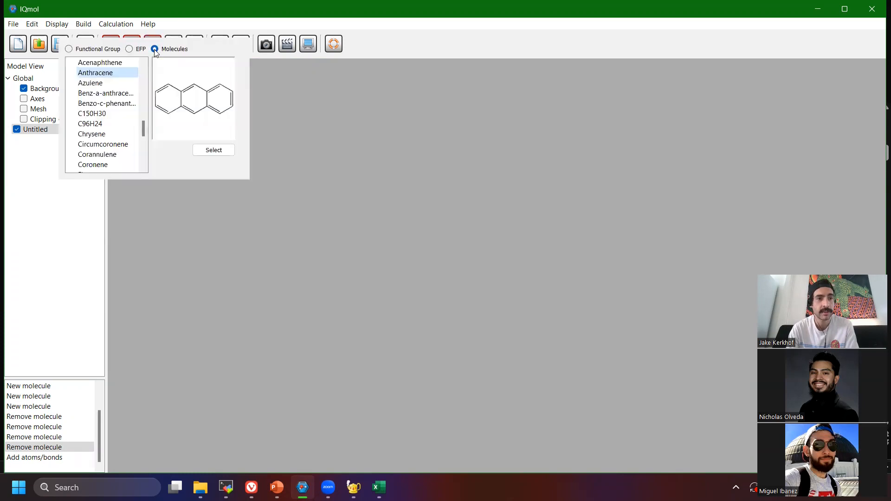
click(99, 50)
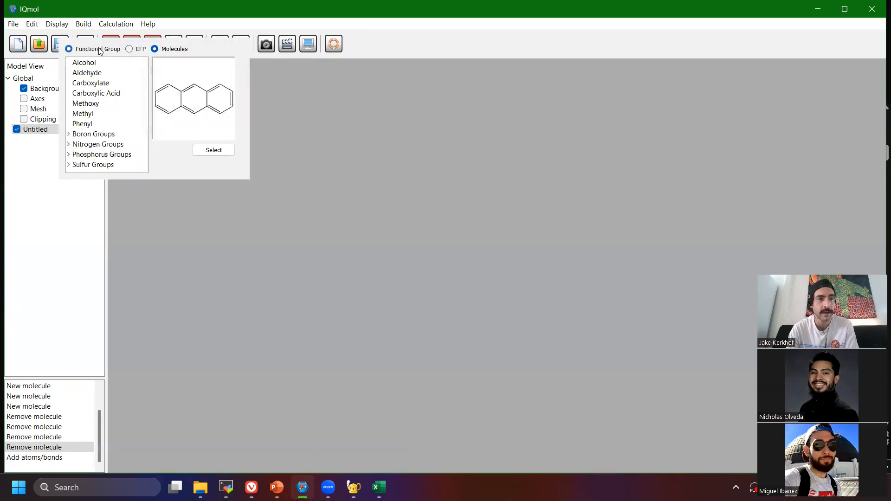
click(103, 123)
click(207, 150)
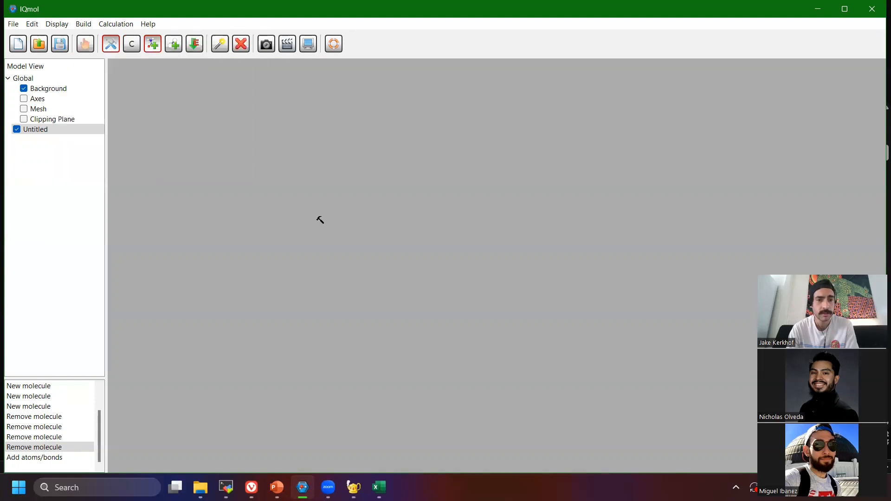
Add a Benzene molecule from the fragment library's Aromatics group to the empty workspace.
click(152, 51)
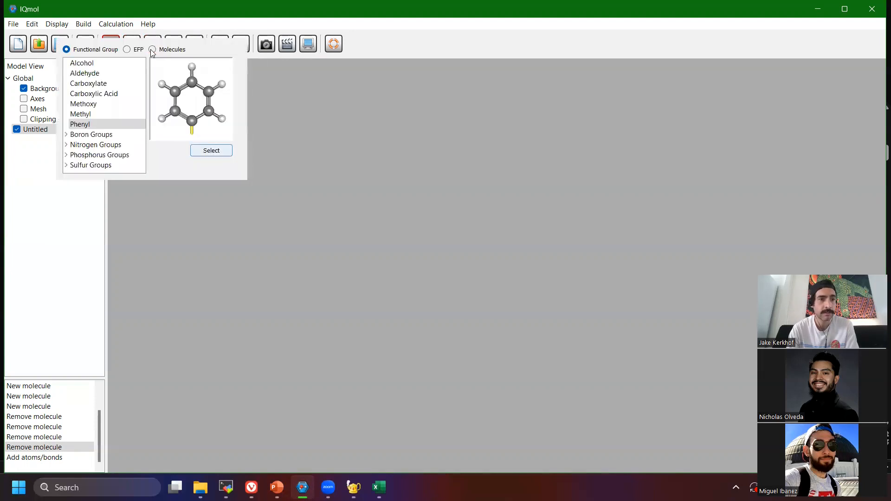
click(164, 51)
scroll(116, 125, down, 2)
scroll(109, 111, up, 2)
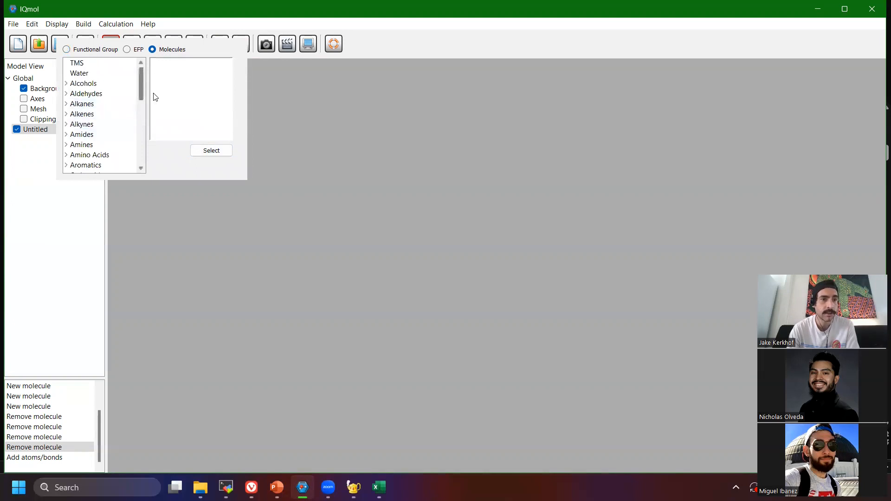
scroll(75, 113, down, 2)
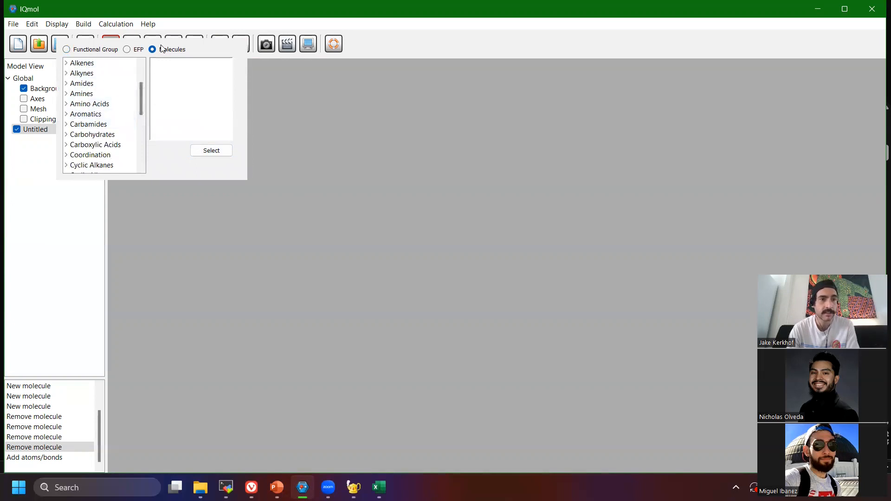
click(66, 114)
scroll(100, 165, down, 2)
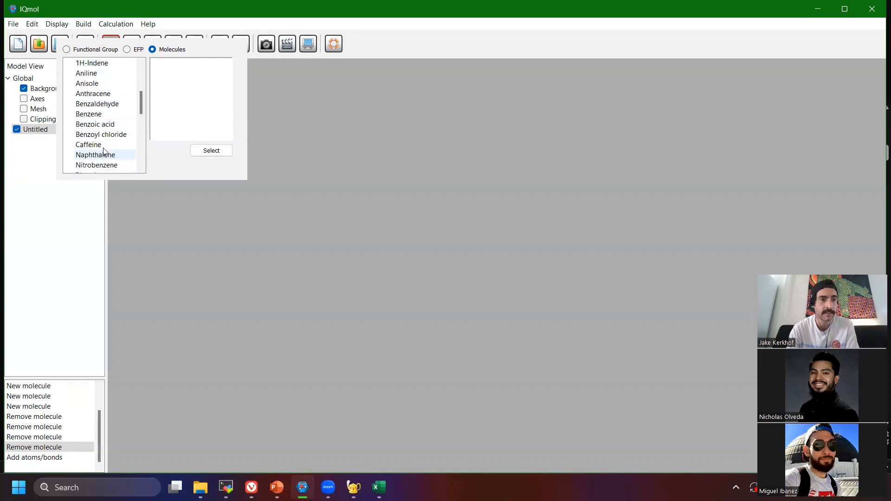
click(90, 114)
click(211, 151)
click(350, 220)
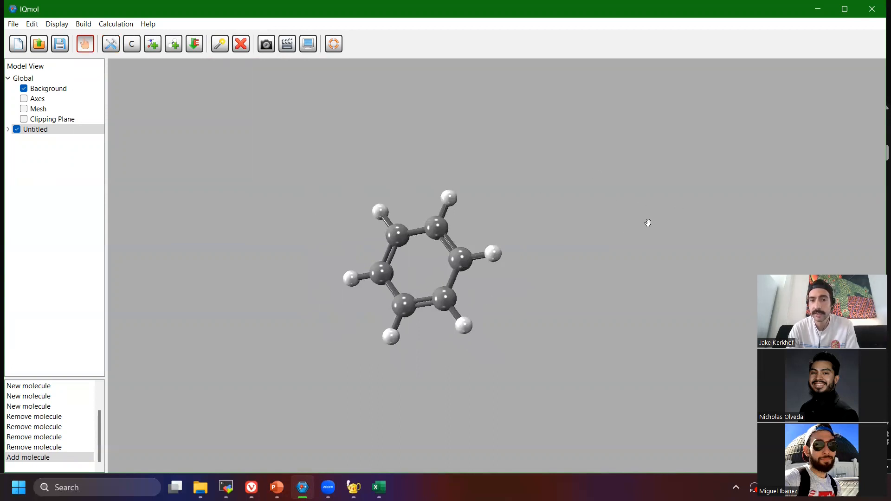
Select one hydrogen with its bond on the benzene ring and delete it.
click(221, 43)
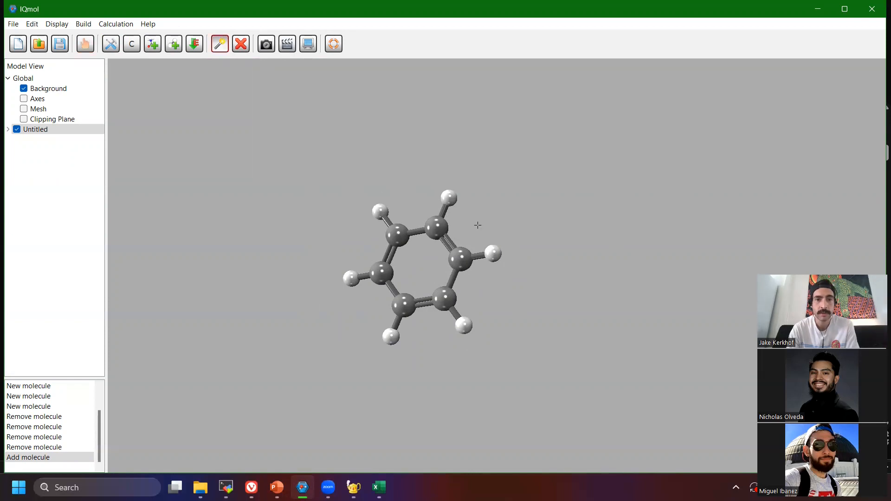
drag(511, 224, 481, 273)
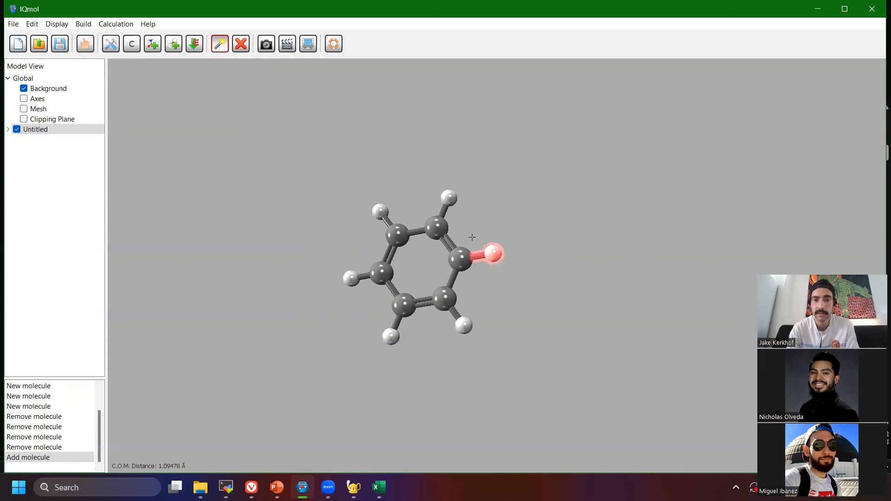
click(241, 45)
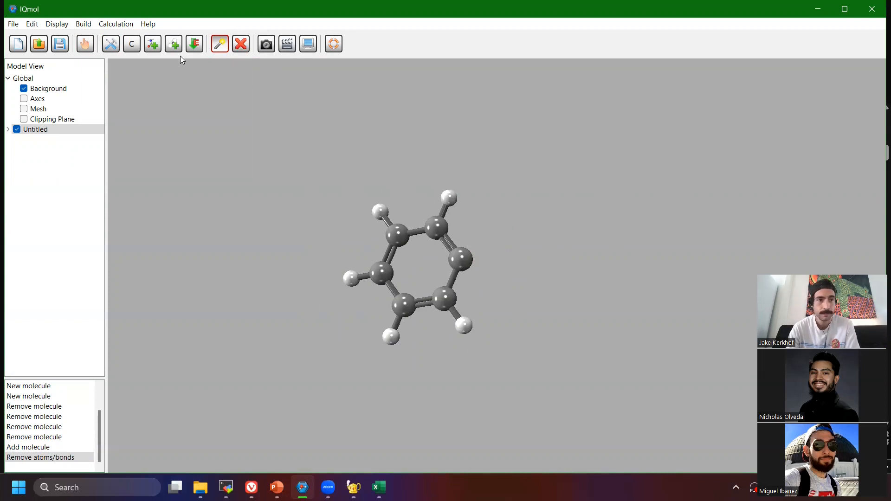
Attach a Phenyl functional group by a bond to the benzene carbon that lost its hydrogen.
click(114, 48)
click(158, 50)
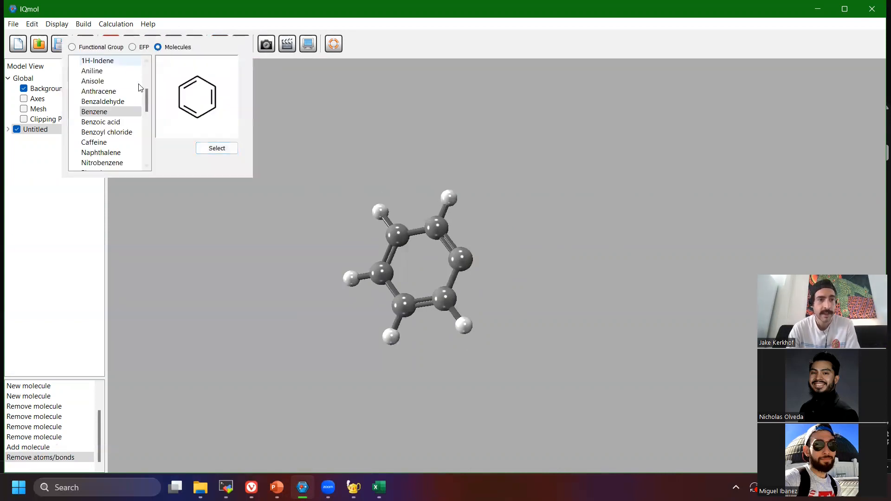
click(114, 48)
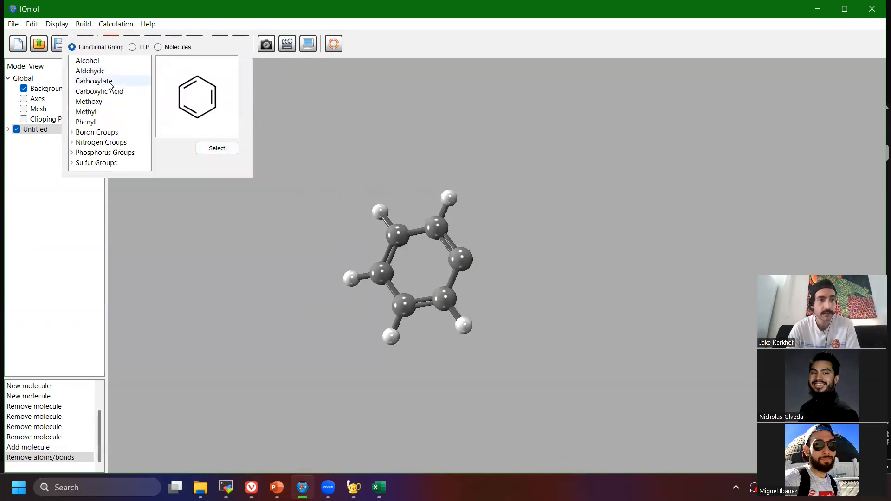
click(104, 122)
click(217, 149)
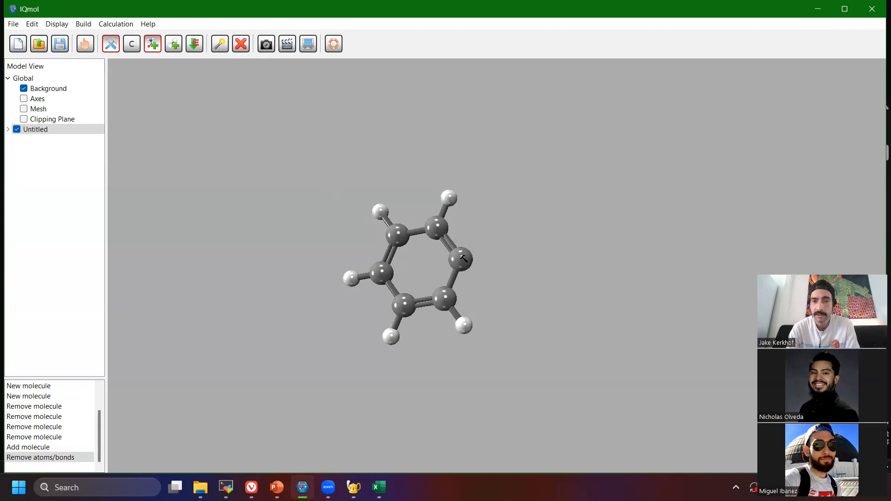
drag(479, 260, 547, 243)
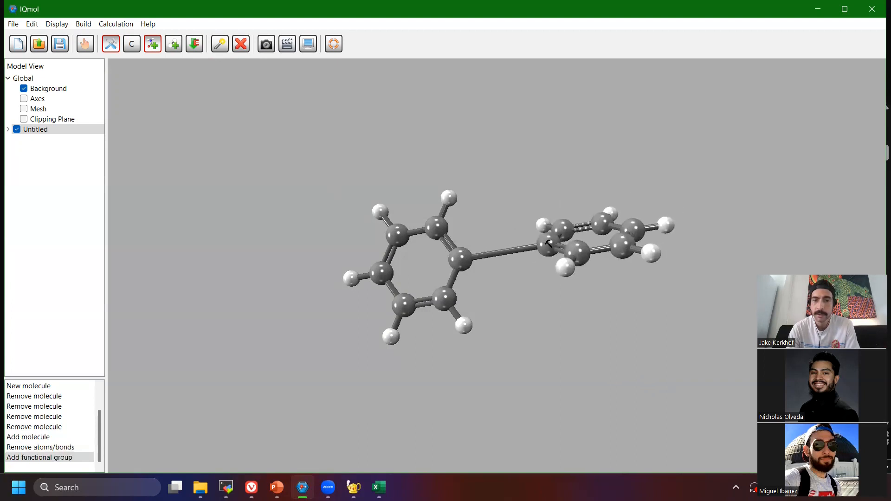
Delete the hydrogen on the second ring that is meta to the bond joining the two rings.
right_drag(618, 166, 601, 200)
click(220, 45)
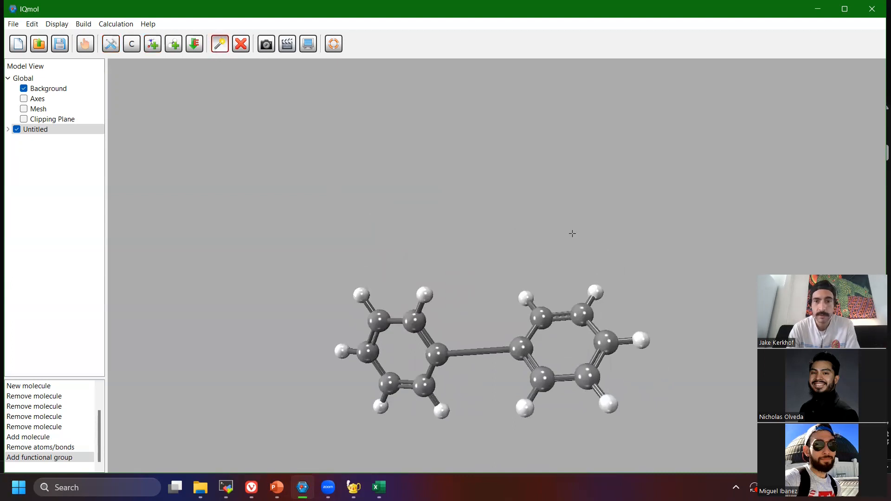
drag(596, 281, 608, 301)
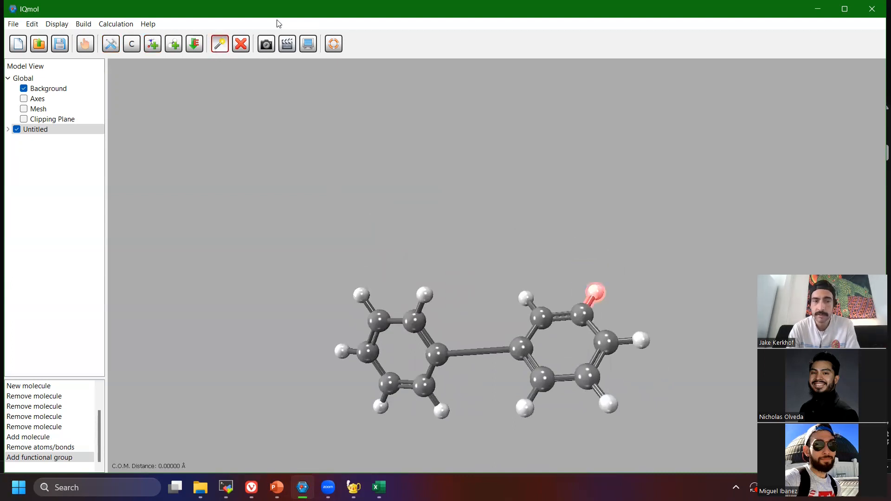
click(241, 47)
Attach another Phenyl functional group to the bare carbon of the second ring.
click(114, 45)
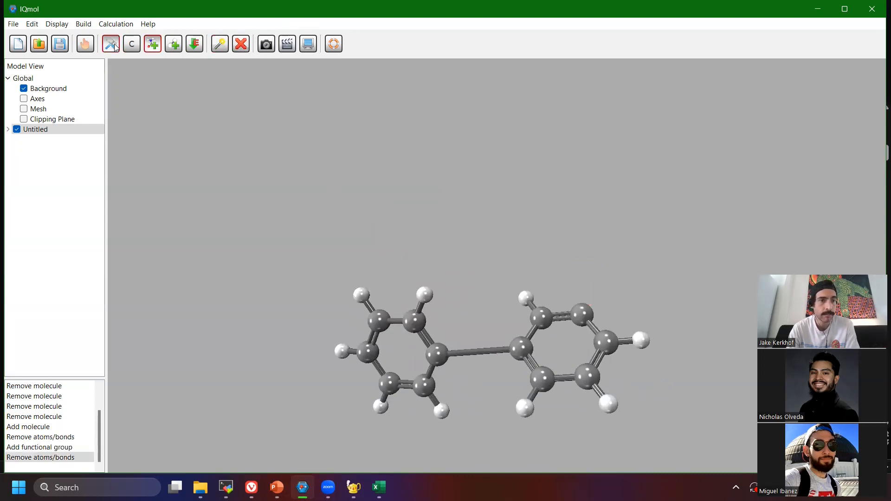
click(152, 44)
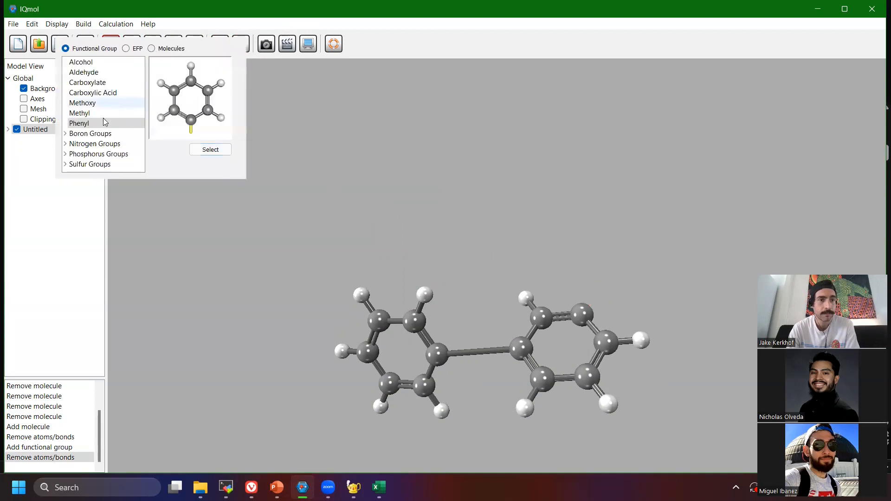
click(199, 150)
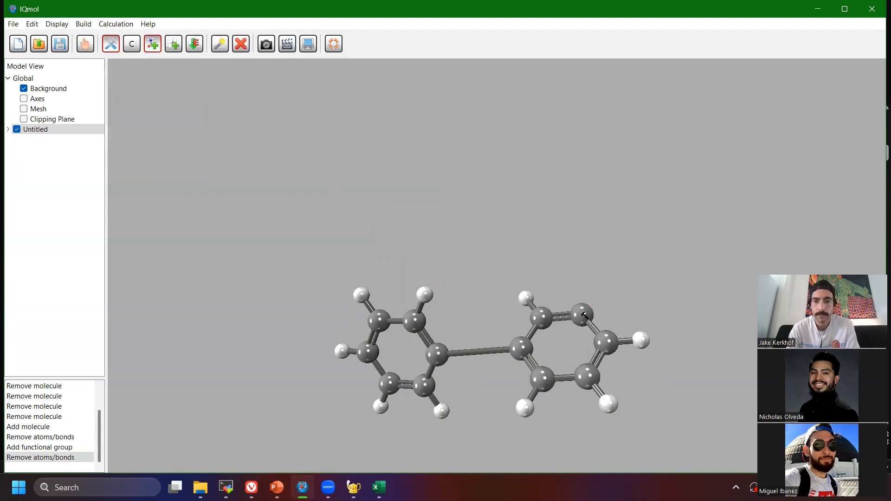
mouse_move(583, 315)
mouse_down()
mouse_move(604, 272)
mouse_move(583, 340)
mouse_move(592, 311)
mouse_up()
drag(616, 339, 685, 182)
scroll(621, 302, up, 3)
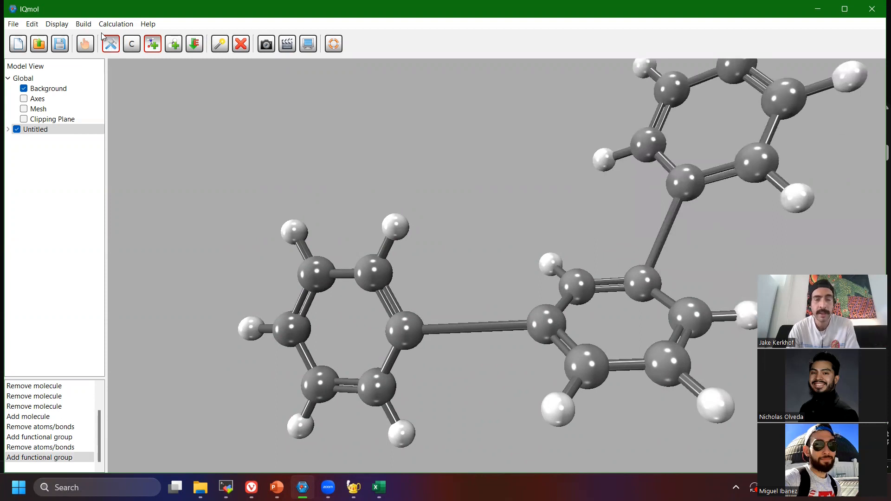
Reload the Phenyl functional group from the fragment library for placing a further ring.
right_drag(514, 177, 515, 198)
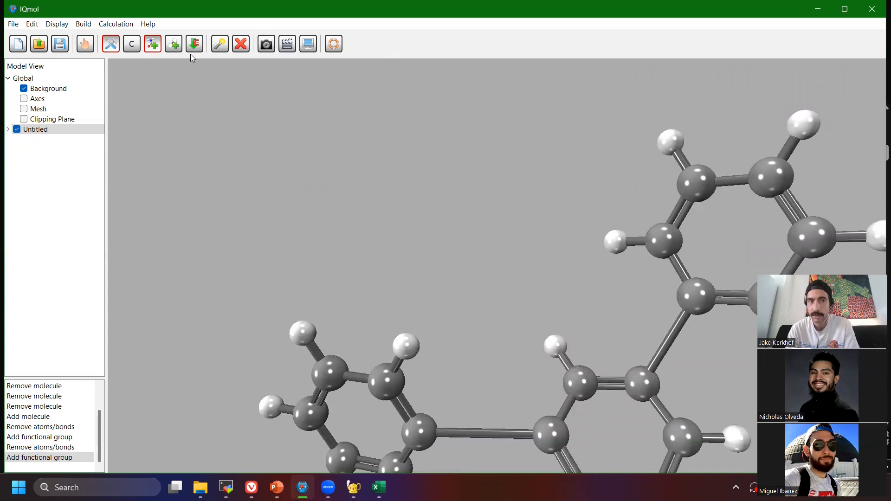
mouse_move(390, 197)
right_down()
mouse_move(404, 201)
mouse_move(391, 191)
right_up()
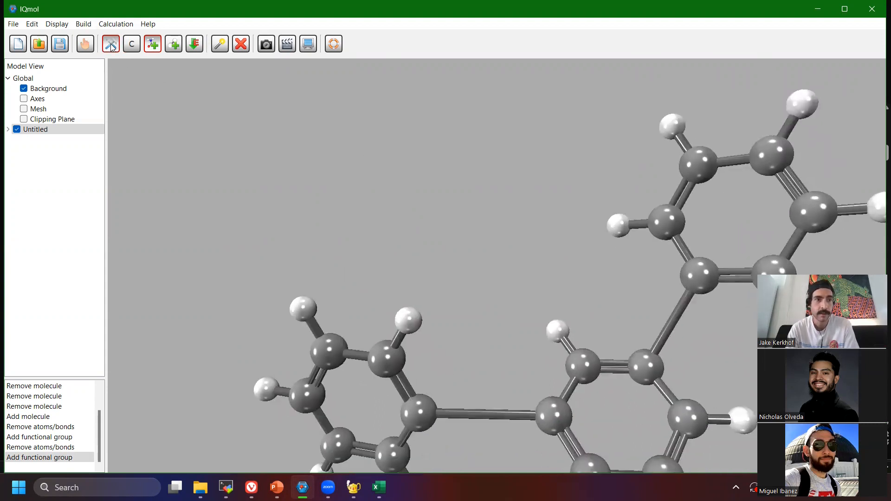
click(152, 44)
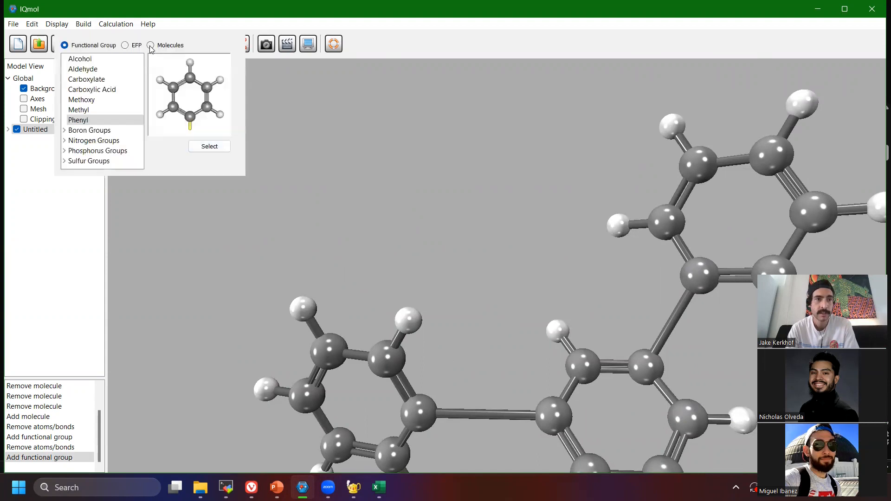
click(210, 147)
right_drag(478, 213, 462, 227)
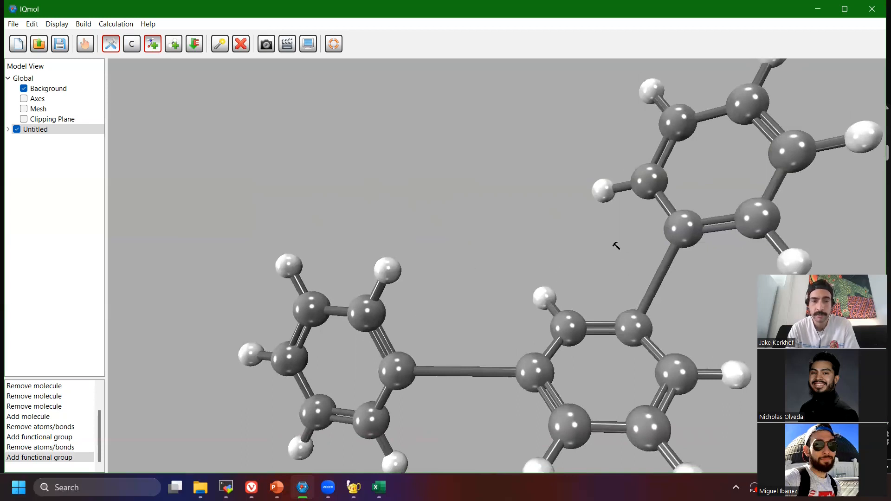
Delete the hydrogen on the first ring's carbon next to the linking bond, on the side facing the third ring.
click(221, 44)
click(386, 272)
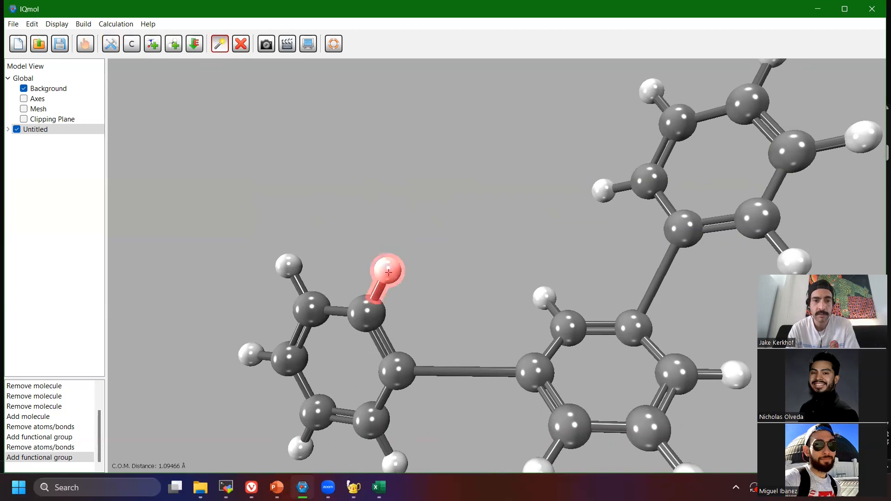
click(240, 44)
Try selecting and deselecting areas of atoms and bonds on the first and middle rings.
click(542, 286)
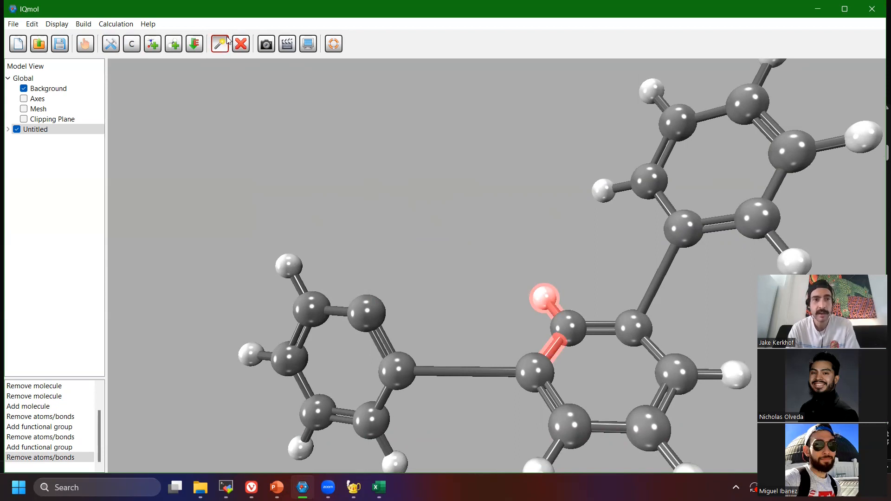
drag(392, 244, 265, 336)
right_drag(296, 430, 400, 391)
right_drag(554, 320, 519, 365)
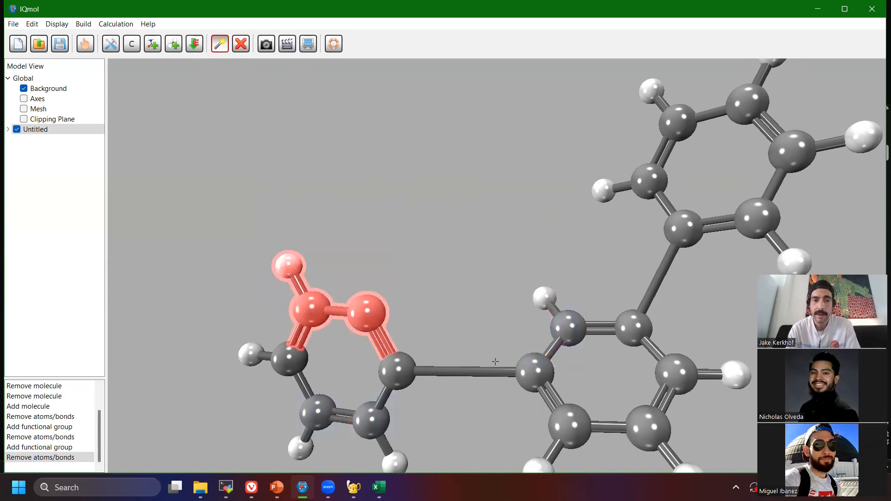
right_drag(413, 272, 281, 365)
right_drag(332, 231, 261, 276)
drag(261, 276, 261, 265)
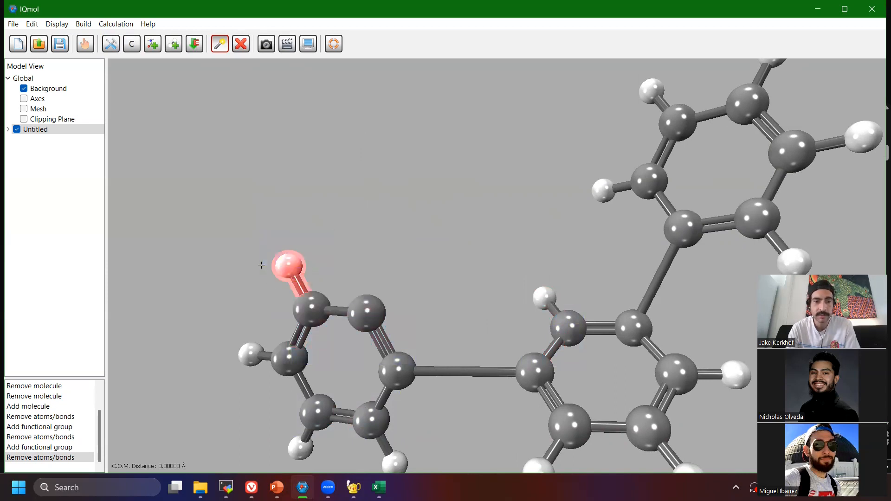
right_drag(297, 261, 251, 275)
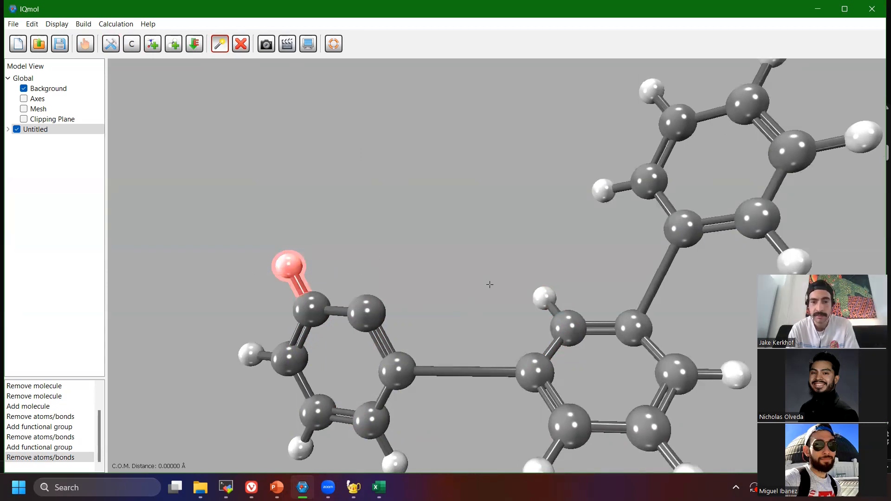
click(543, 293)
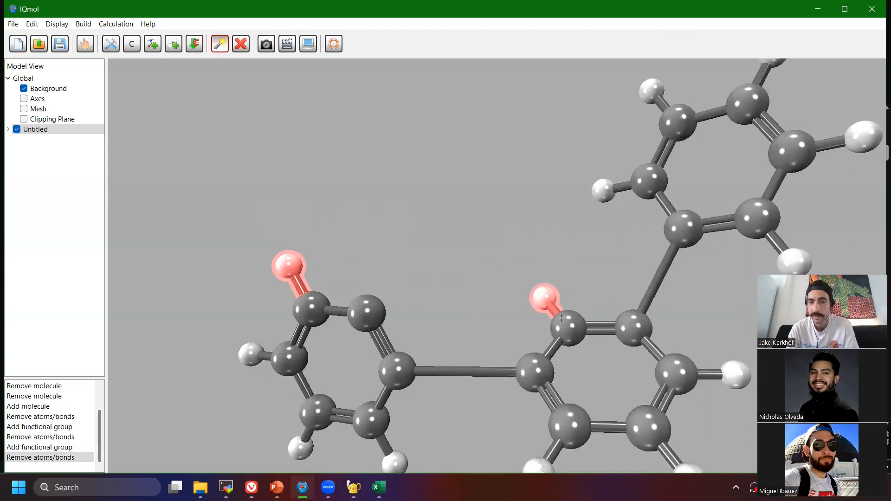
drag(490, 251, 577, 324)
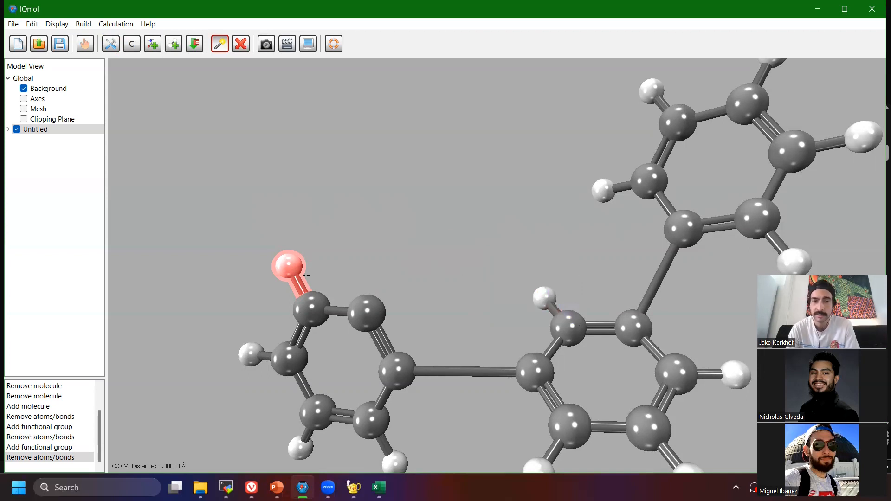
drag(342, 223, 275, 290)
key(Delete)
Delete the inward-facing hydrogens from the middle ring and the third ring.
drag(526, 279, 549, 304)
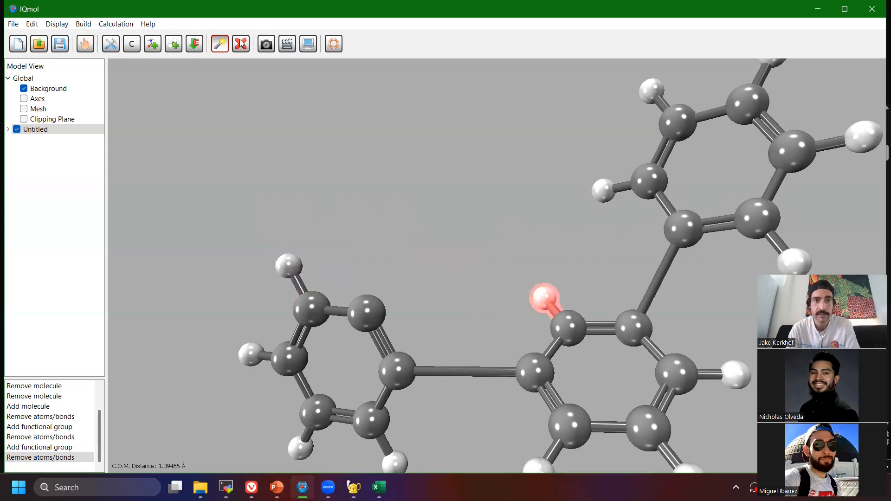
key(Delete)
drag(577, 154, 621, 215)
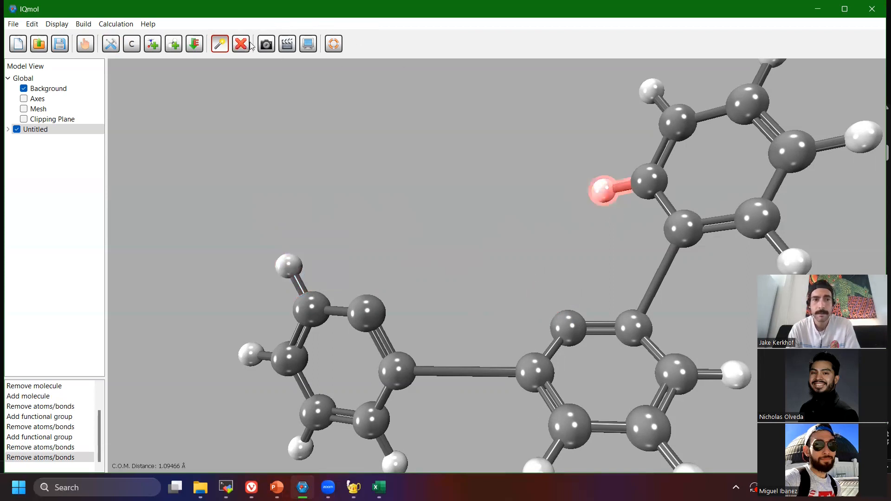
key(Delete)
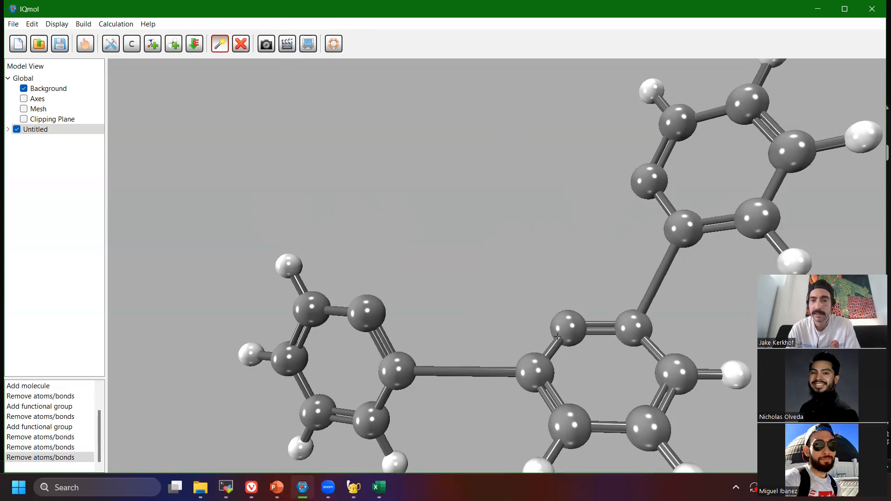
Set the build element to nitrogen and change the first ring's bare carbon beside the linking bond to nitrogen.
click(133, 46)
click(308, 32)
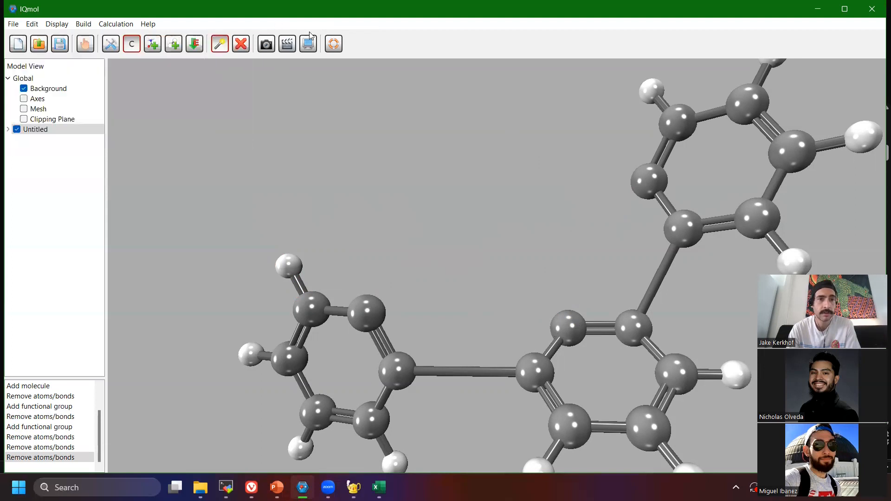
click(116, 43)
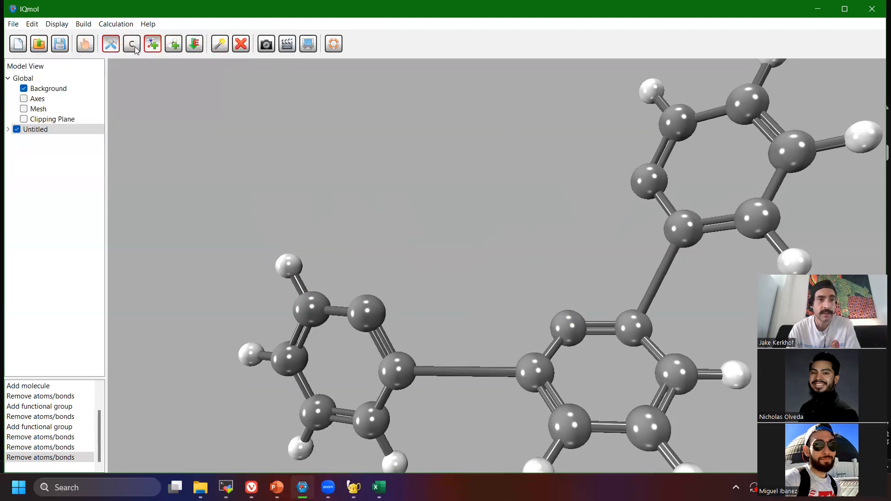
click(133, 46)
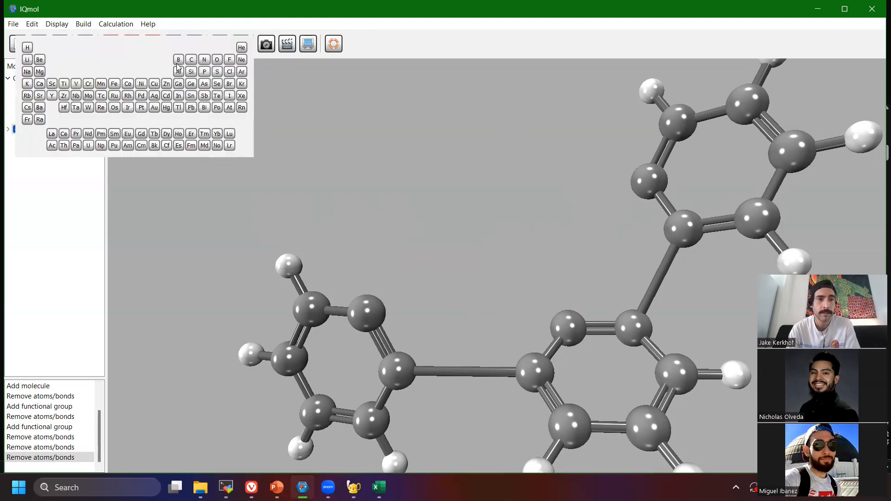
click(204, 59)
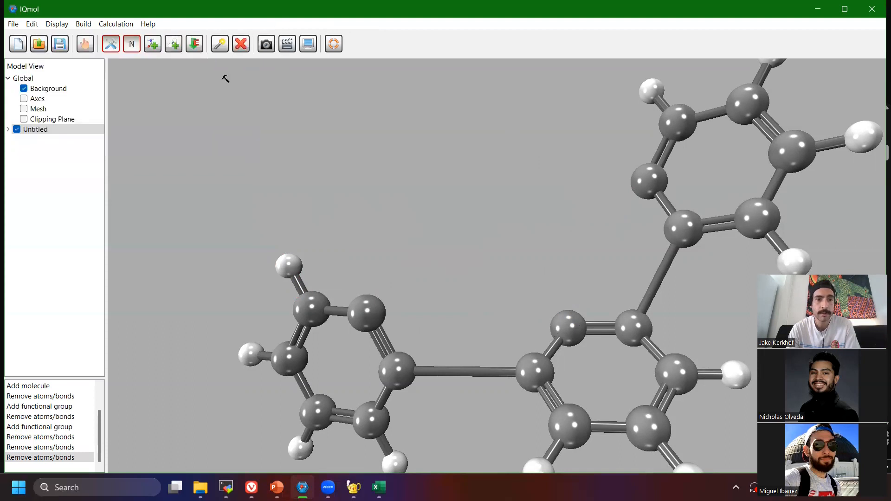
click(367, 317)
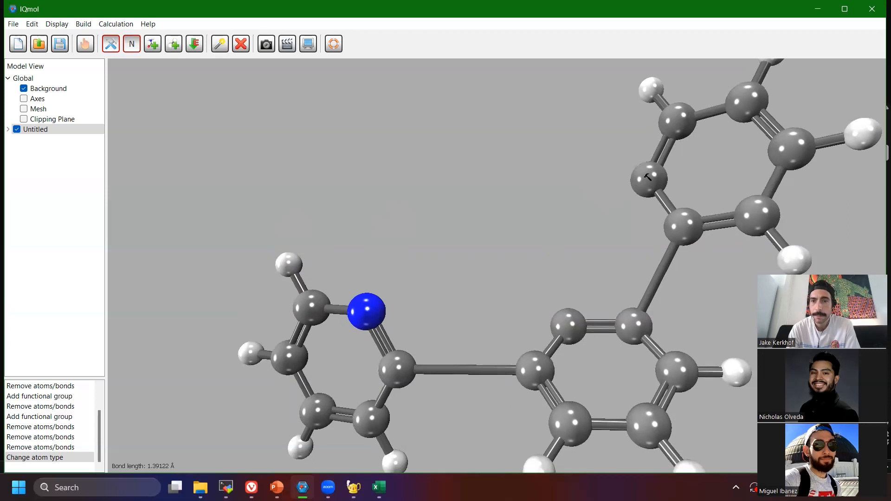
click(132, 44)
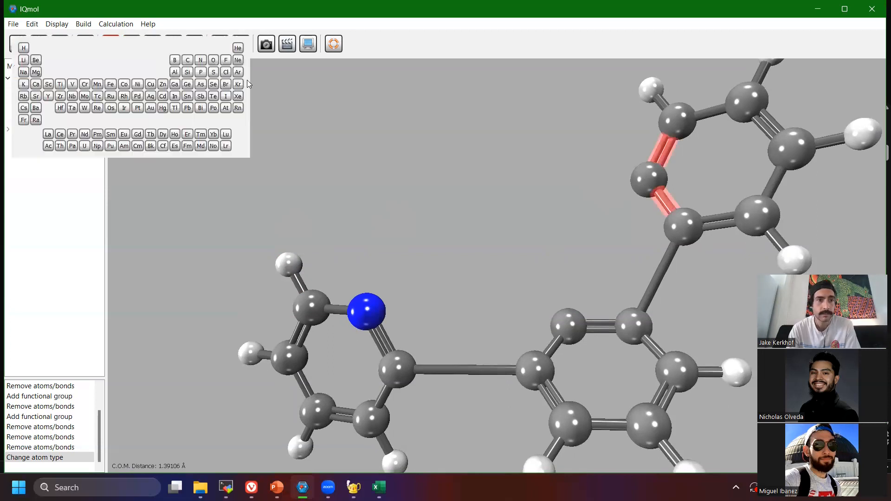
click(200, 60)
mouse_move(641, 139)
right_down()
mouse_move(650, 167)
mouse_move(635, 150)
right_up()
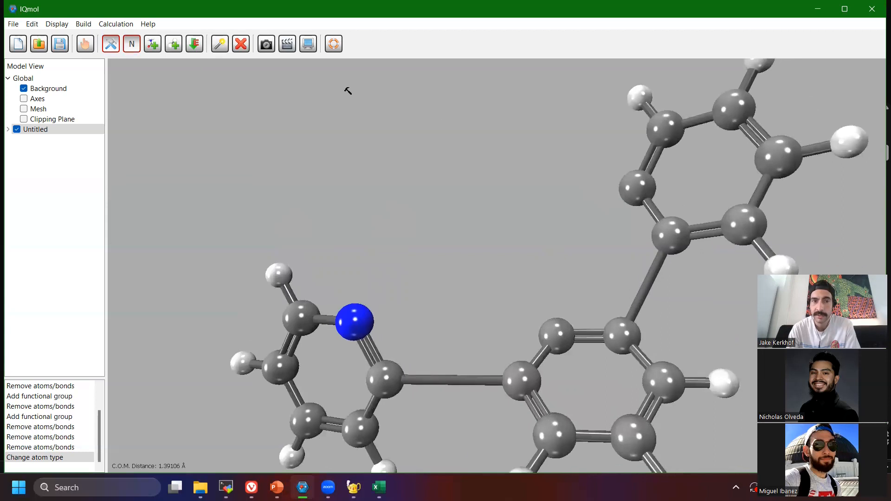
click(220, 43)
drag(551, 308, 564, 343)
drag(625, 144, 660, 222)
drag(531, 283, 562, 367)
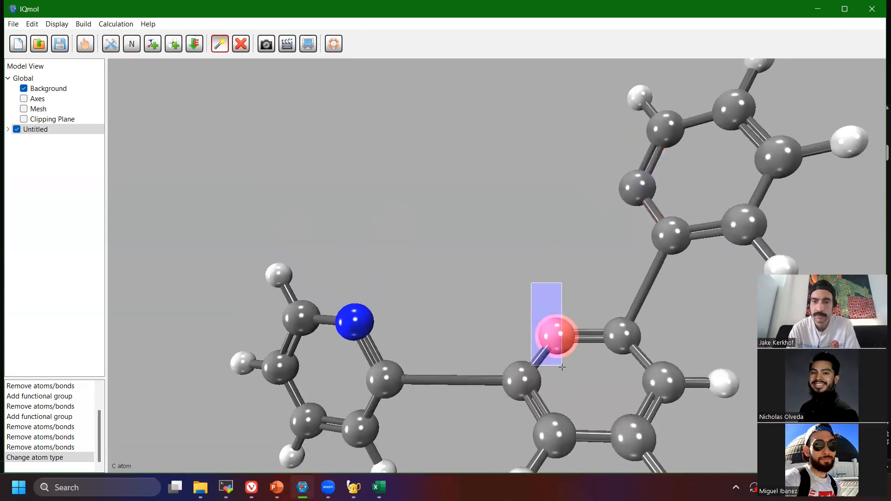
Change the bare inward-facing carbons of the third and middle rings to nitrogen.
click(111, 44)
click(132, 44)
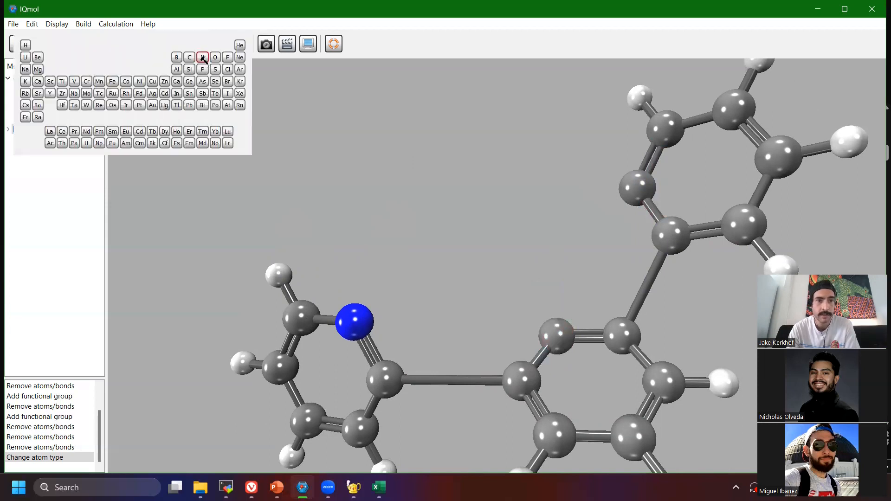
click(203, 57)
drag(560, 336, 556, 336)
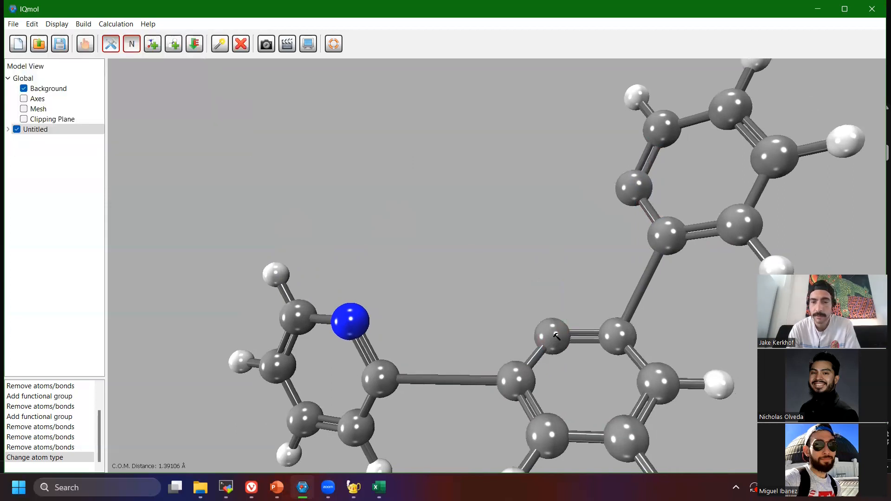
click(633, 189)
click(551, 335)
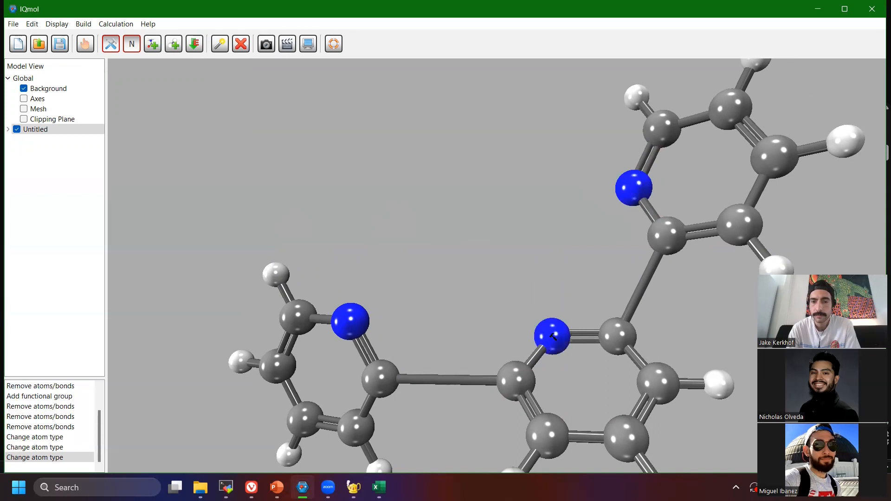
Minimize the energy of the three-ring nitrogen-containing molecule.
scroll(453, 247, down, 10)
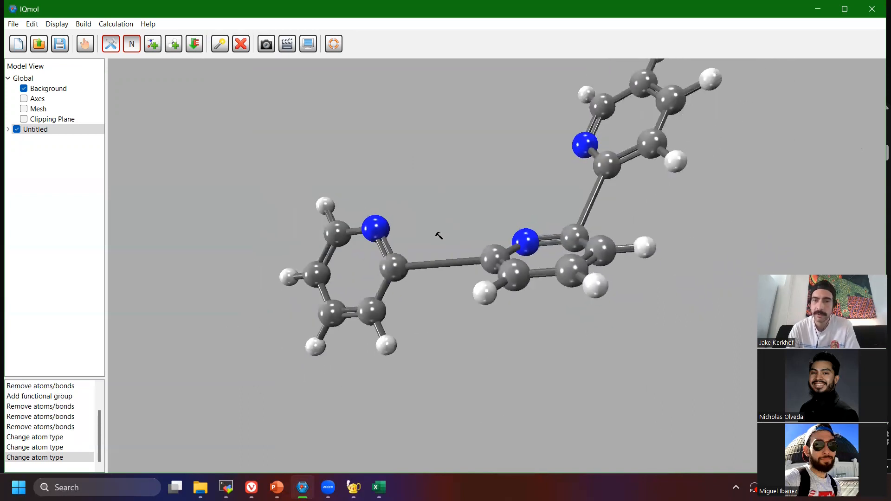
mouse_move(466, 233)
right_down()
mouse_move(286, 229)
mouse_move(241, 191)
mouse_move(395, 219)
mouse_move(453, 201)
mouse_move(529, 207)
mouse_move(519, 243)
mouse_move(479, 213)
mouse_move(464, 215)
right_up()
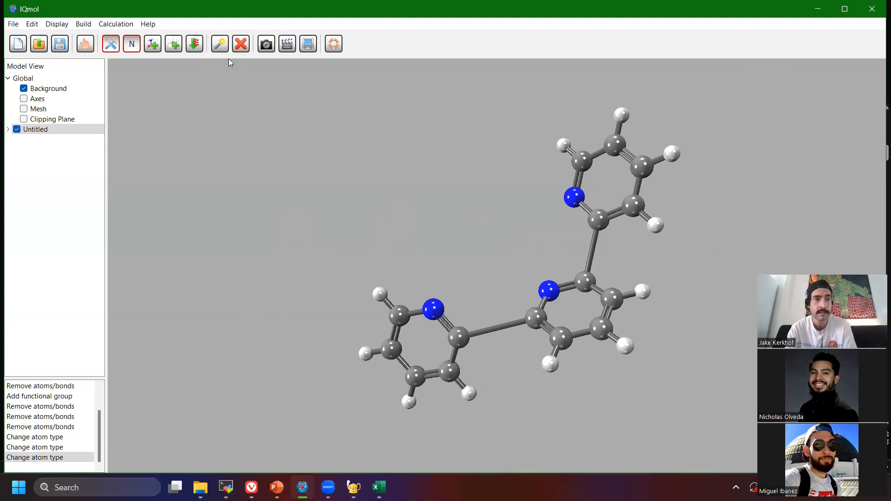
mouse_move(537, 244)
mouse_down()
mouse_move(537, 278)
mouse_move(547, 242)
mouse_up()
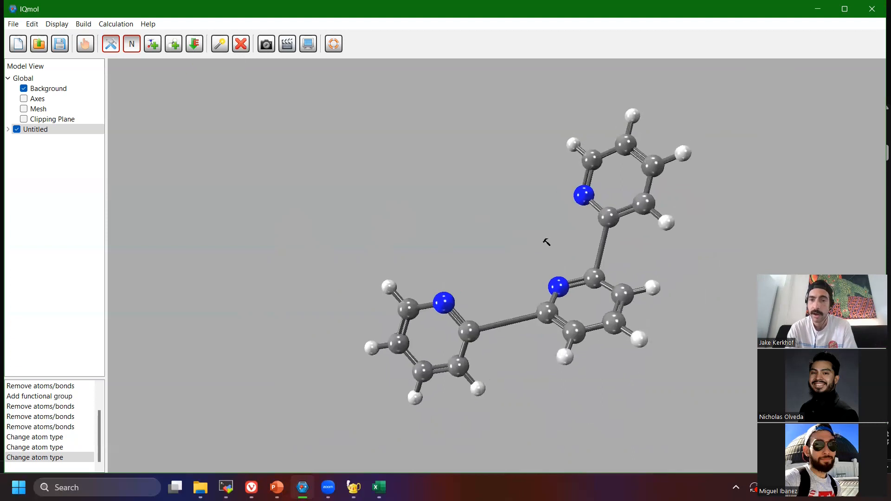
click(190, 47)
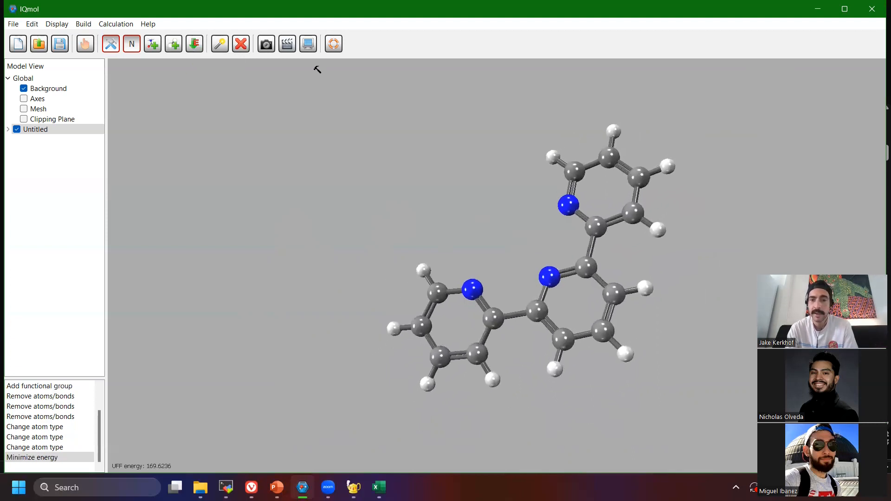
right_drag(480, 153, 515, 194)
drag(489, 135, 499, 324)
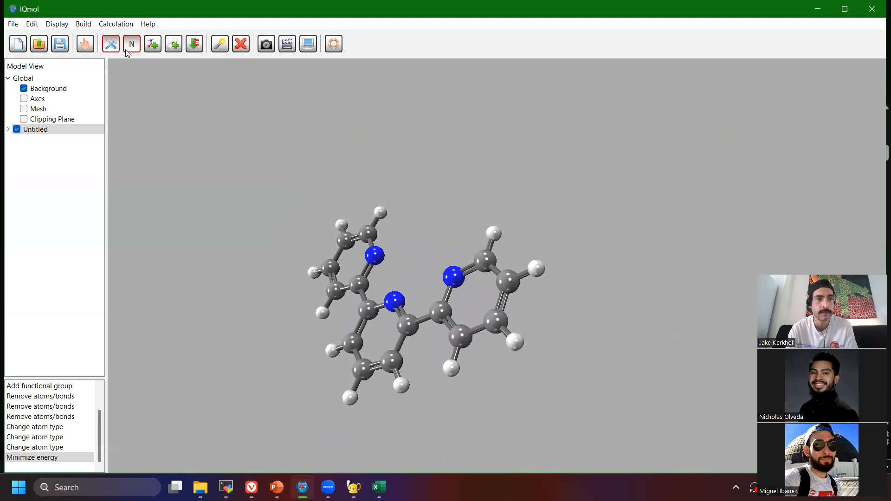
Add a Phenanthrene molecule from the library's polyaromatic hydrocarbons above the three-ring molecule.
click(156, 46)
click(148, 42)
scroll(107, 111, down, 5)
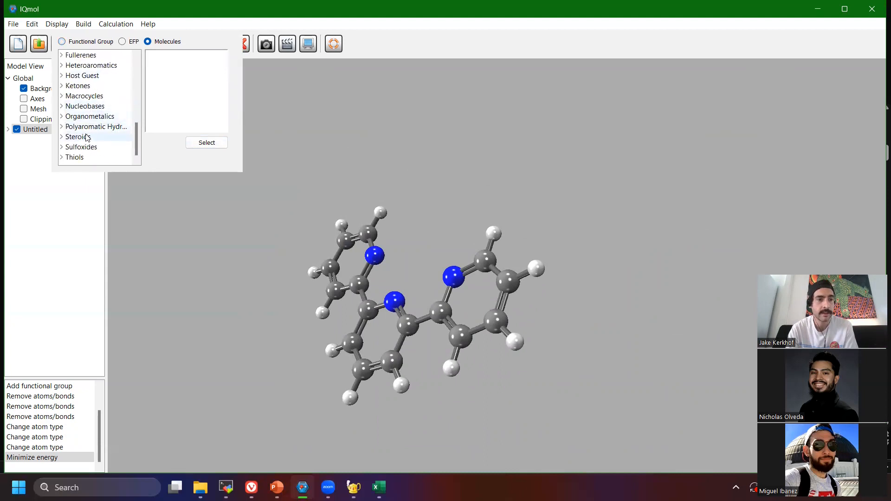
click(62, 127)
scroll(98, 131, down, 5)
scroll(106, 129, down, 3)
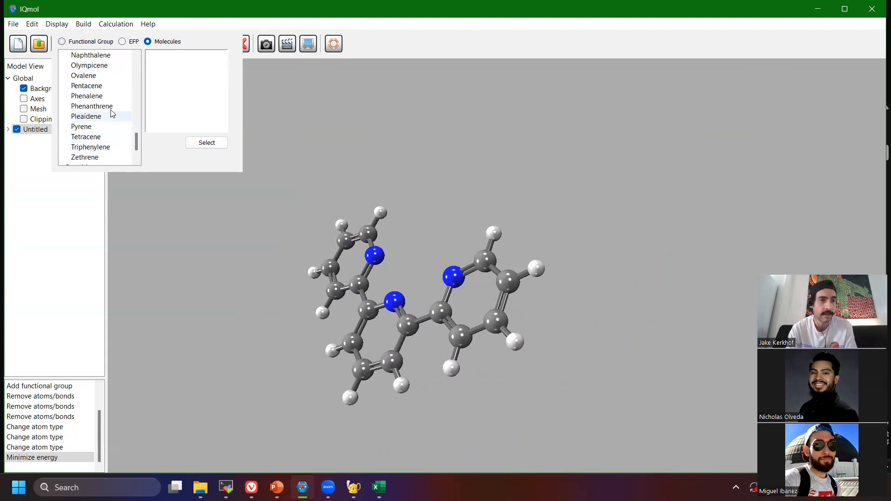
click(108, 108)
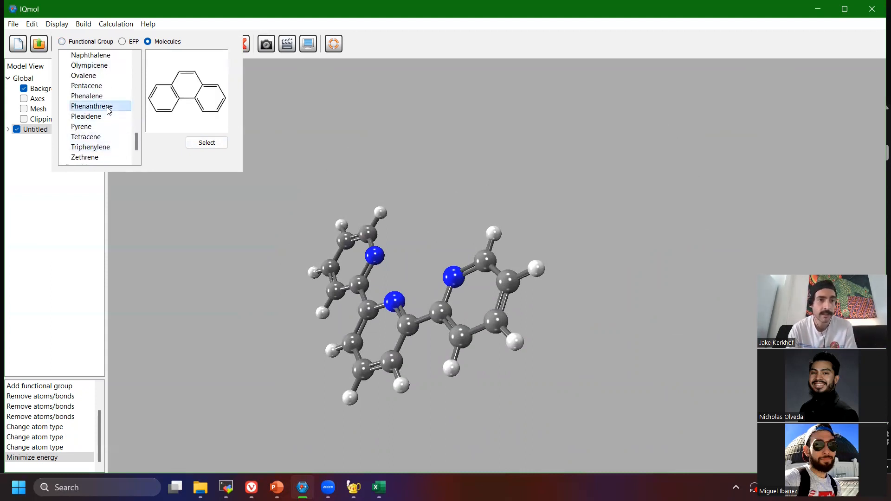
click(207, 143)
click(483, 189)
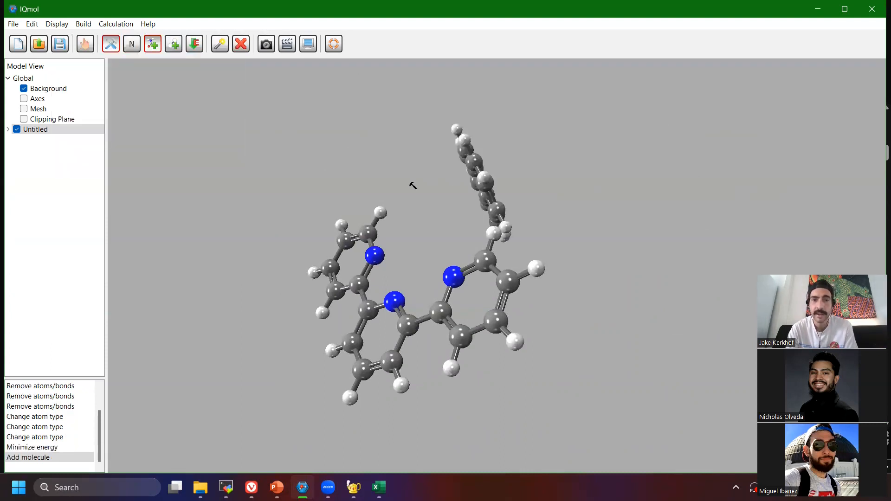
key(Escape)
Delete the two hydrogens facing each other in the phenanthrene's bay region.
drag(590, 181, 528, 202)
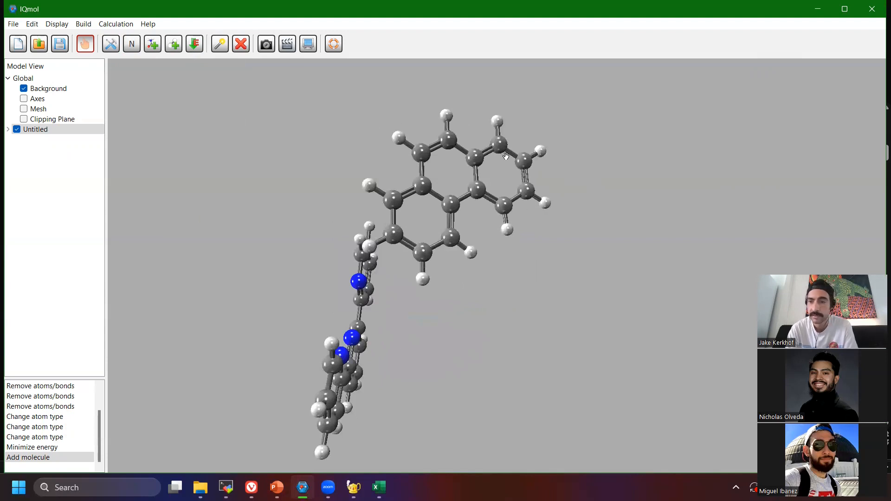
click(220, 45)
click(470, 252)
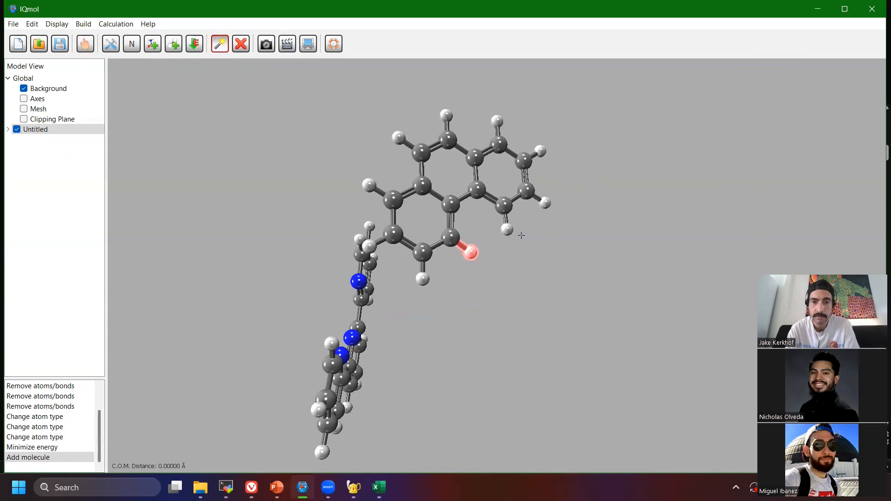
click(505, 229)
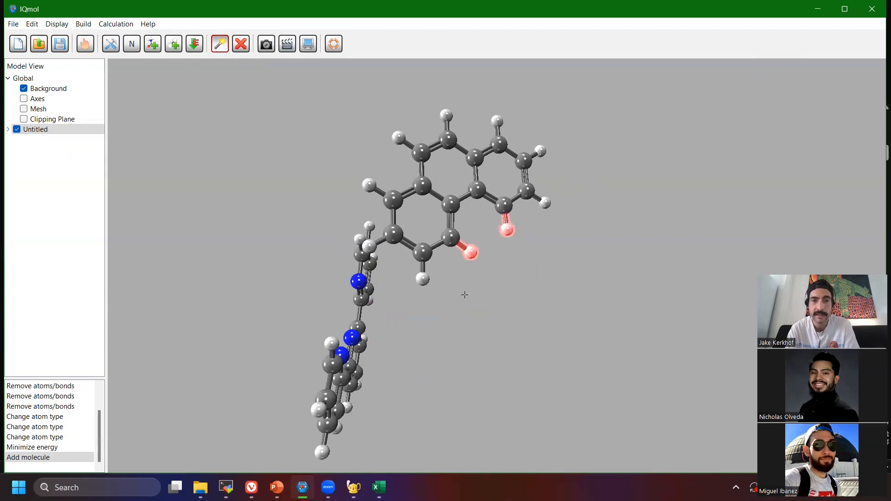
click(243, 44)
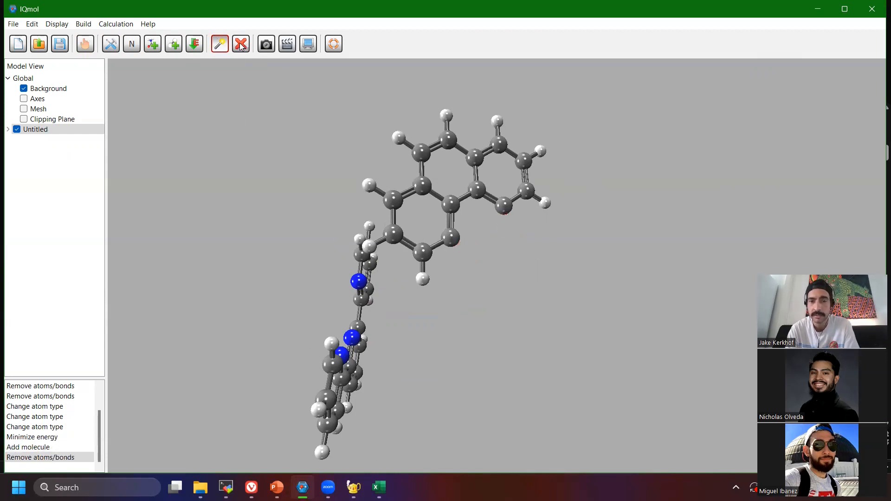
Change the bare bay carbon on the phenanthrene's outer ring nearest the three-ring molecule to nitrogen.
click(112, 46)
click(130, 46)
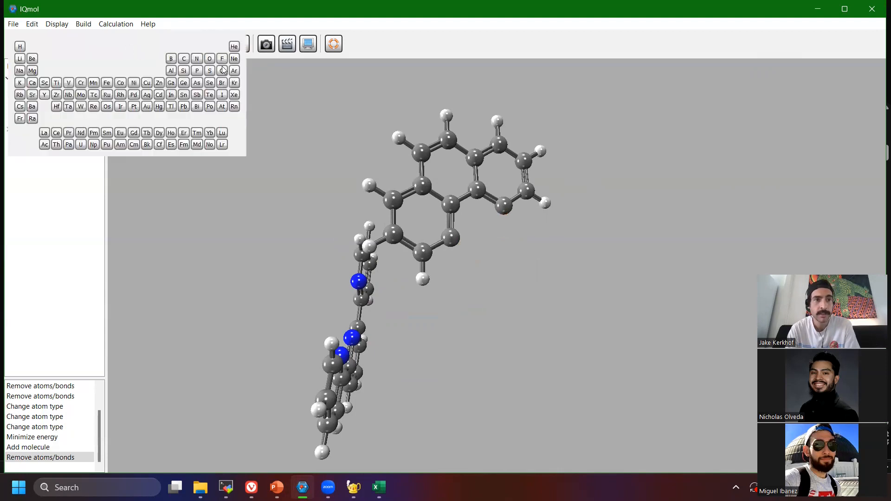
click(197, 59)
drag(451, 239, 450, 239)
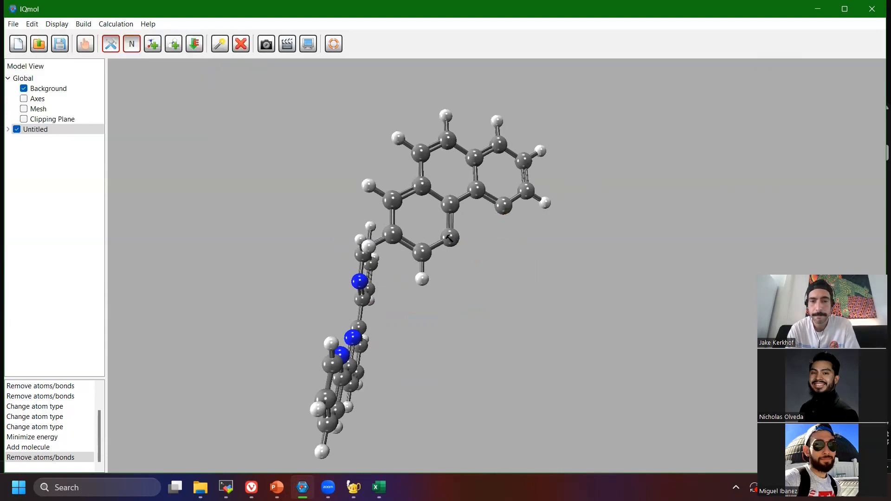
click(449, 237)
Change the remaining bare bay carbon on the phenanthrene's opposite outer ring to nitrogen.
scroll(473, 236, up, 5)
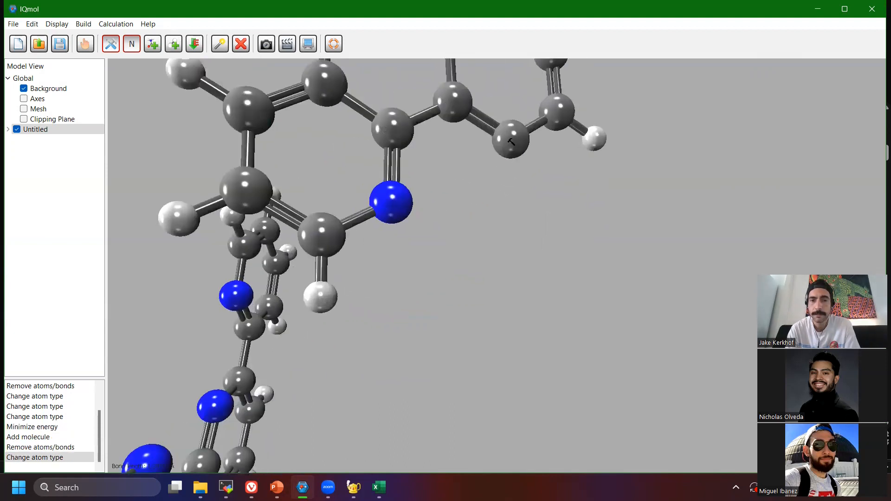
click(134, 47)
click(205, 59)
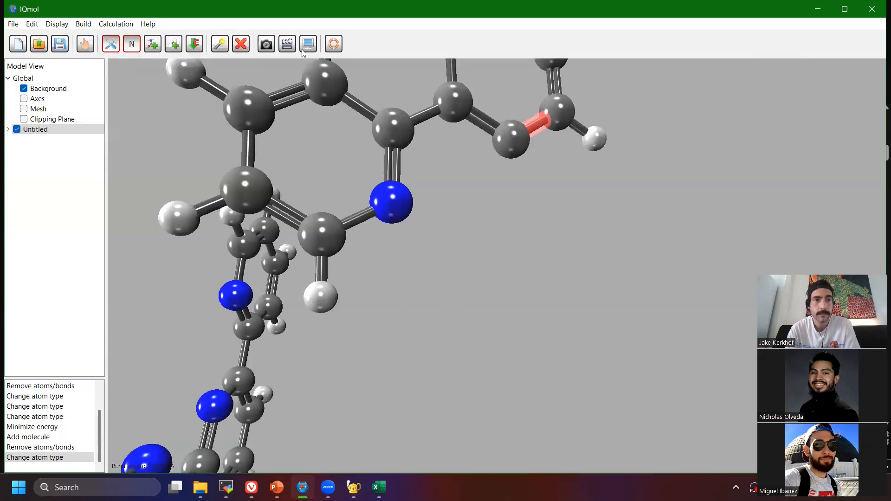
click(220, 45)
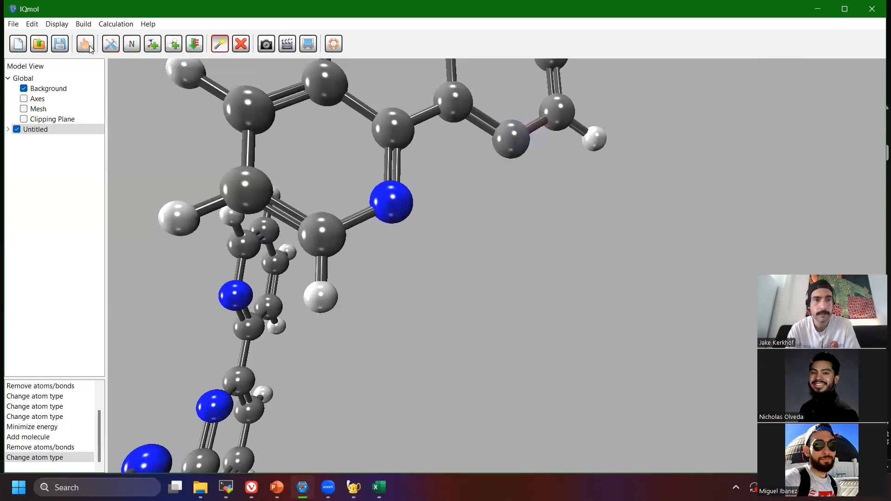
click(126, 45)
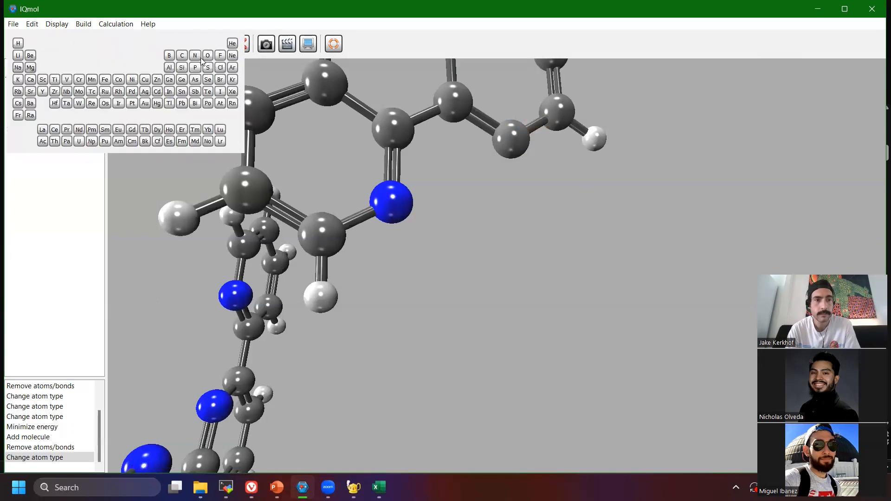
click(200, 59)
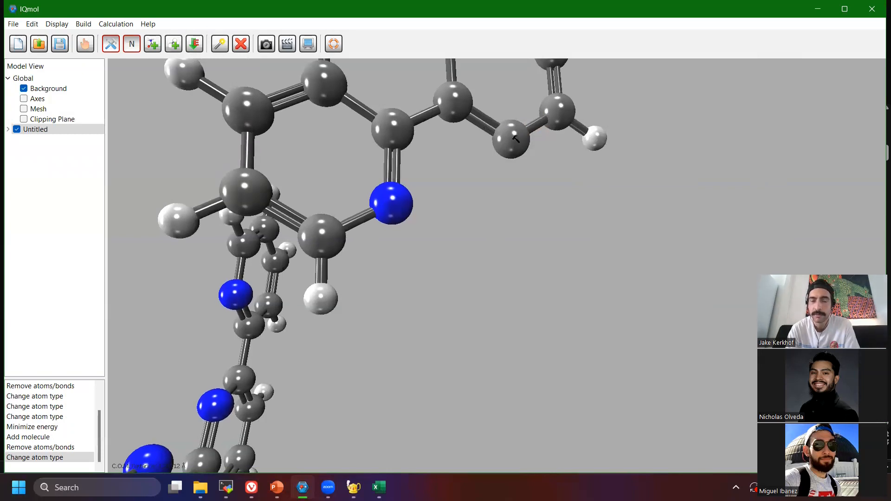
right_drag(531, 194, 512, 221)
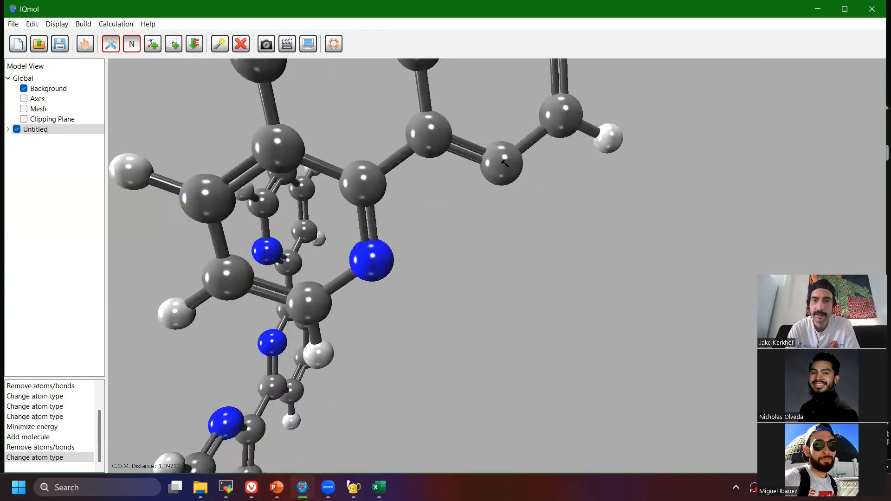
click(504, 163)
Delete the hydrogen on the carbon next to the nitrogen in the fused molecule's outer ring farthest from the three-ring molecule.
right_drag(582, 217, 477, 251)
scroll(548, 238, down, 3)
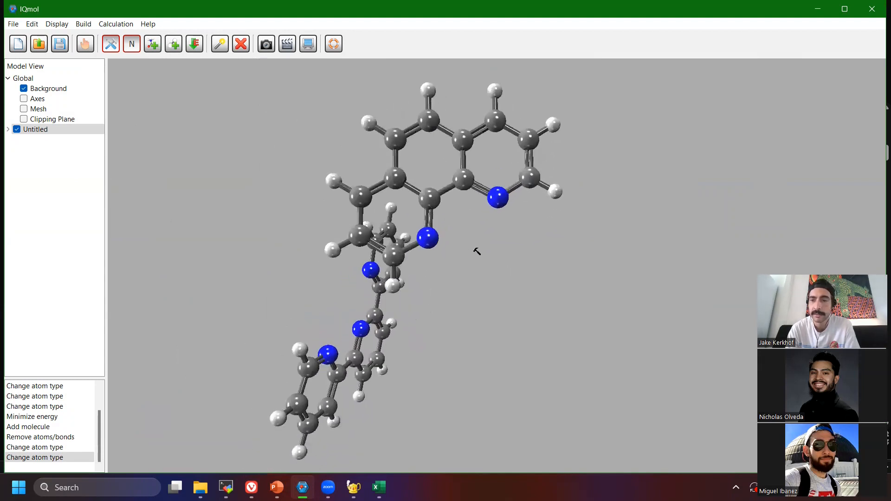
click(219, 43)
drag(587, 178, 537, 196)
click(242, 47)
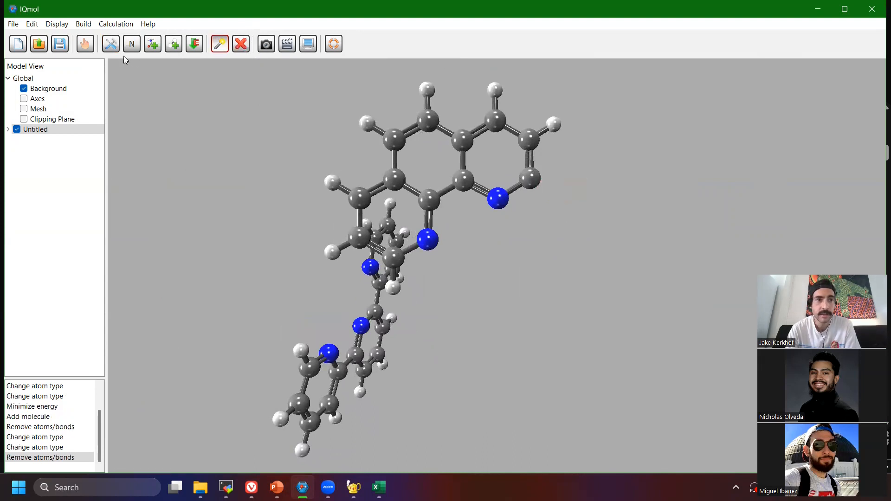
Attach a Sulfonic Acid functional group to the bare carbon beside the nitrogen on the fused molecule's outer ring.
click(112, 45)
click(149, 47)
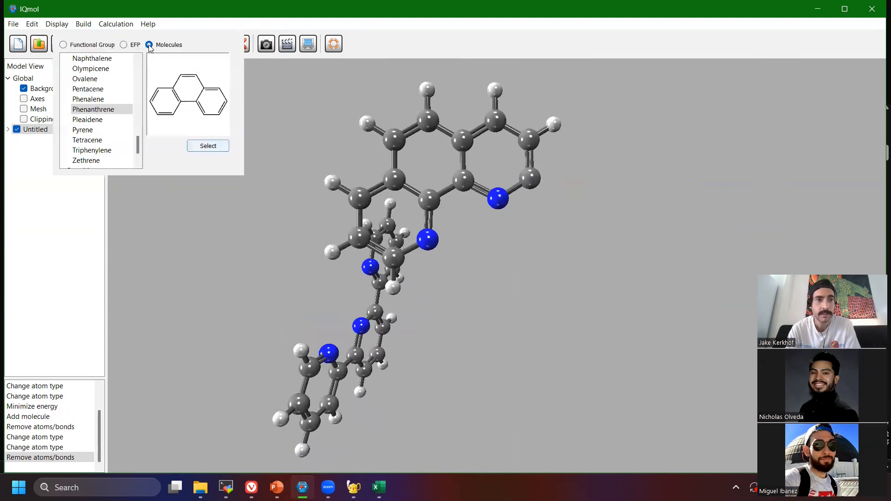
click(83, 46)
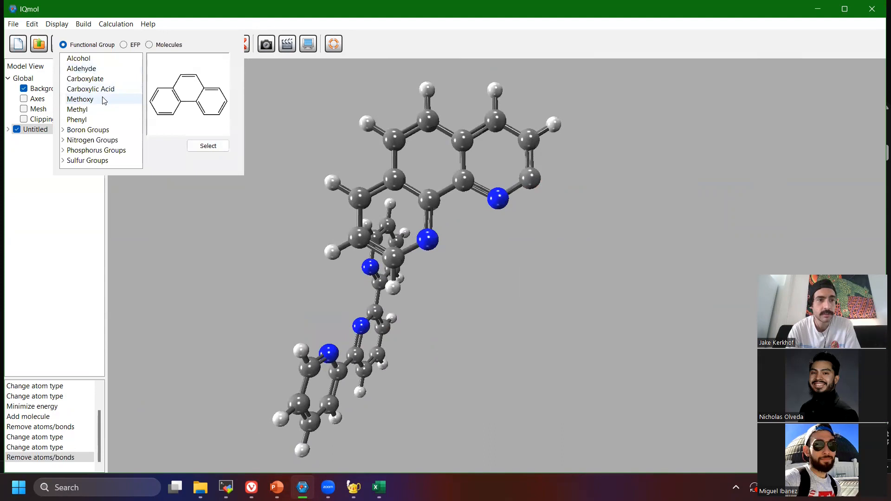
click(62, 161)
scroll(106, 119, down, 2)
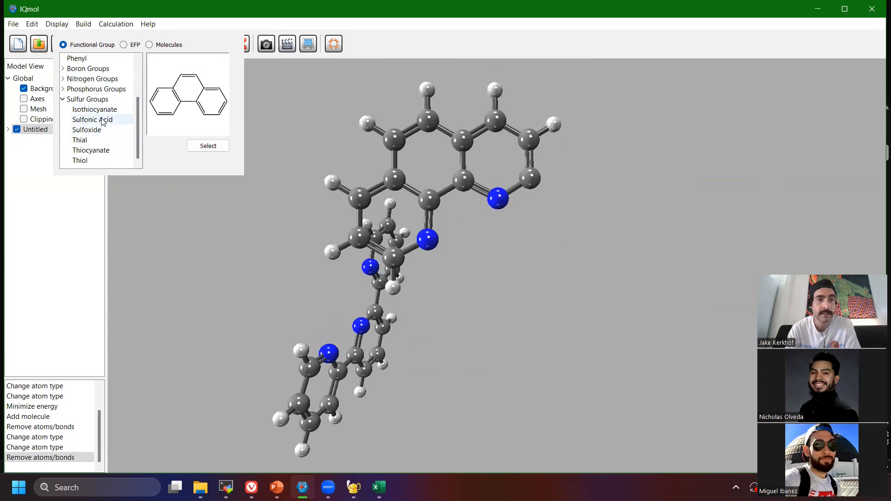
click(103, 121)
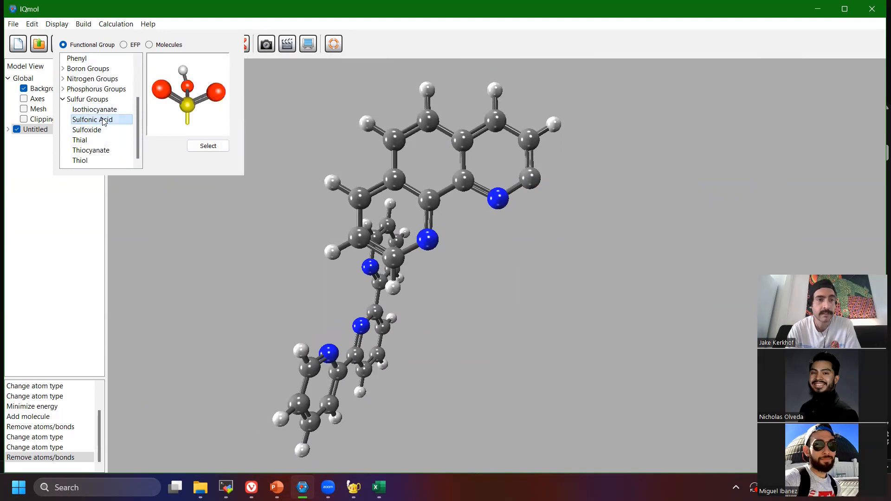
click(201, 147)
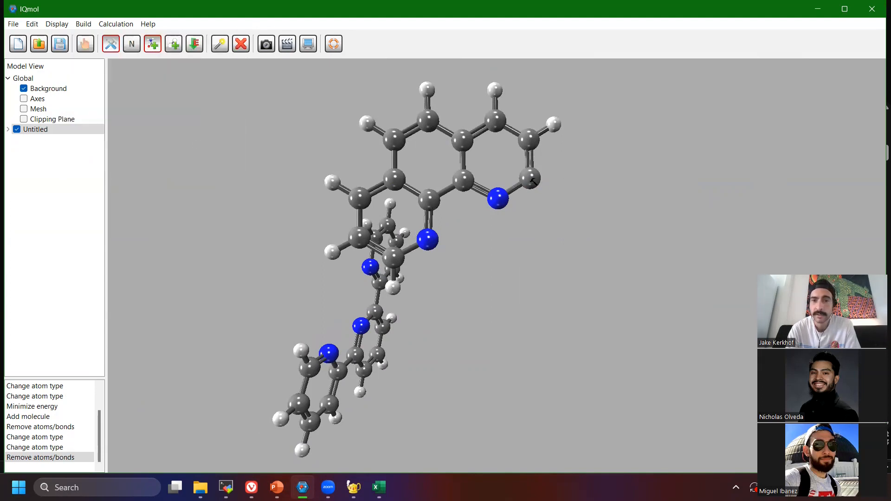
right_drag(532, 177, 552, 191)
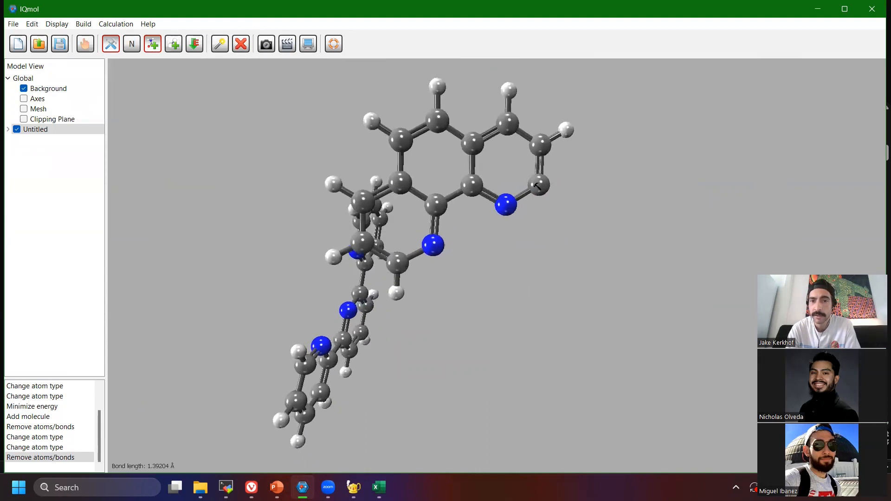
drag(540, 187, 594, 214)
right_drag(669, 240, 515, 187)
Delete the hydrogen on the sulfonic acid group's oxygen.
click(217, 50)
drag(567, 274, 545, 235)
click(241, 44)
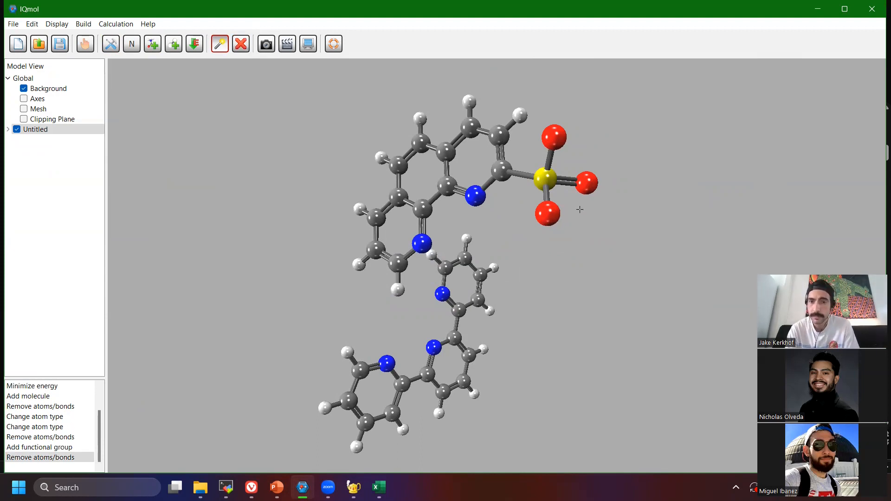
With oxygen as the build element, change a second sulfur–oxygen bond in the sulfonate group to a double bond.
click(90, 42)
drag(520, 180, 551, 182)
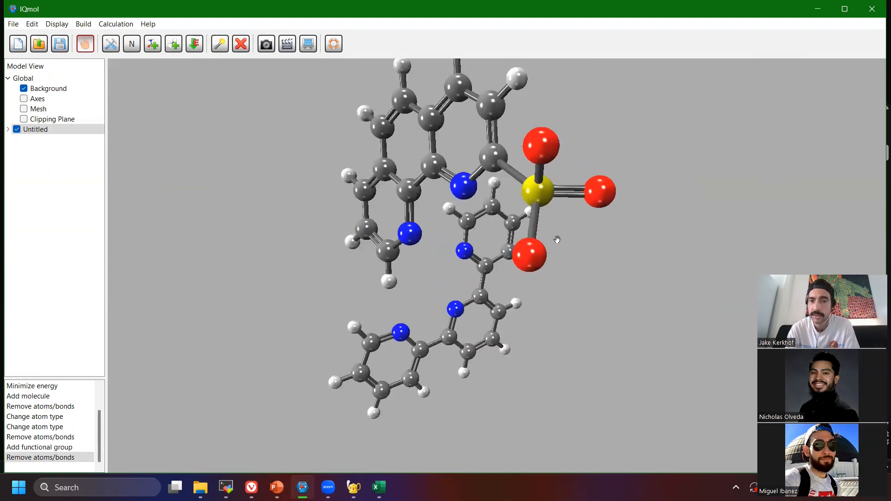
drag(557, 239, 584, 202)
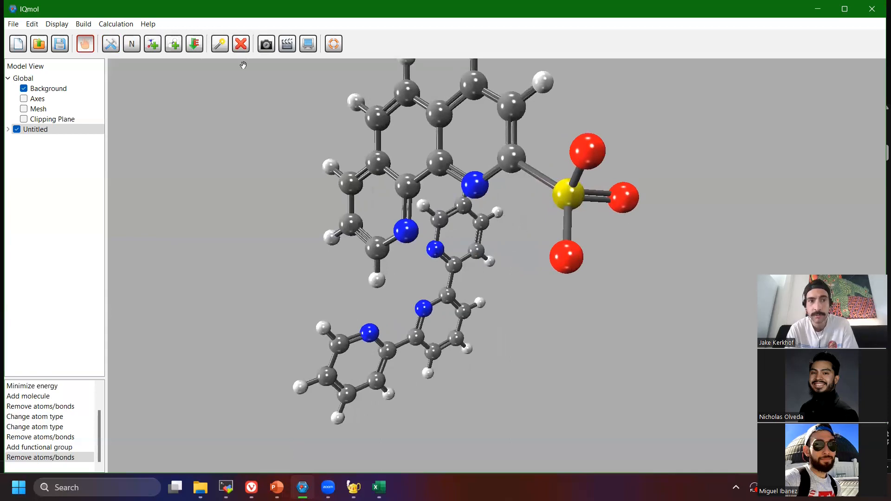
drag(511, 193, 533, 189)
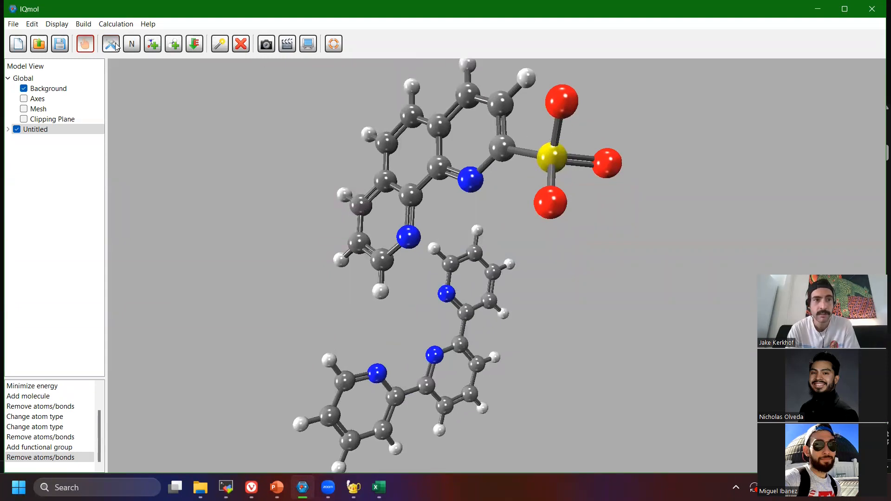
click(132, 45)
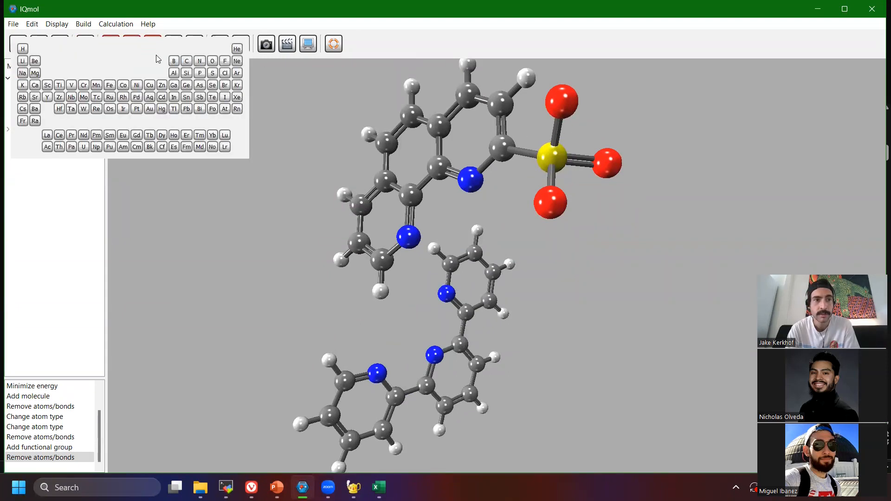
click(213, 63)
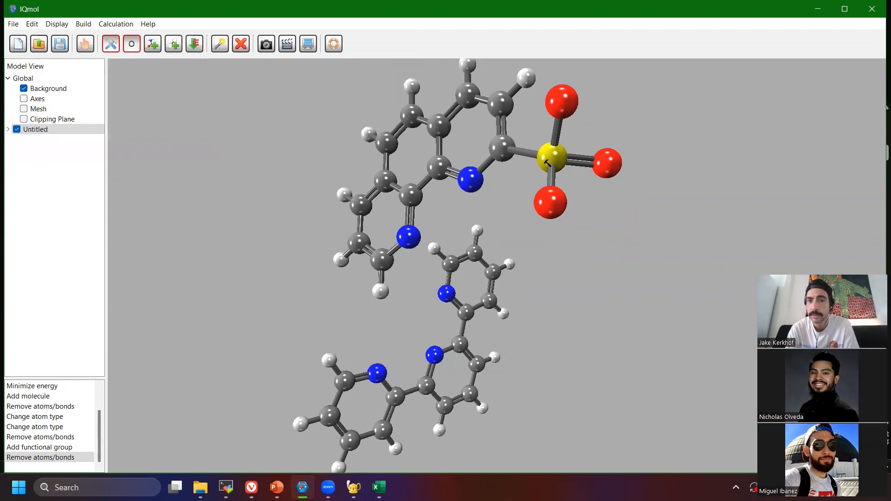
drag(557, 152, 563, 104)
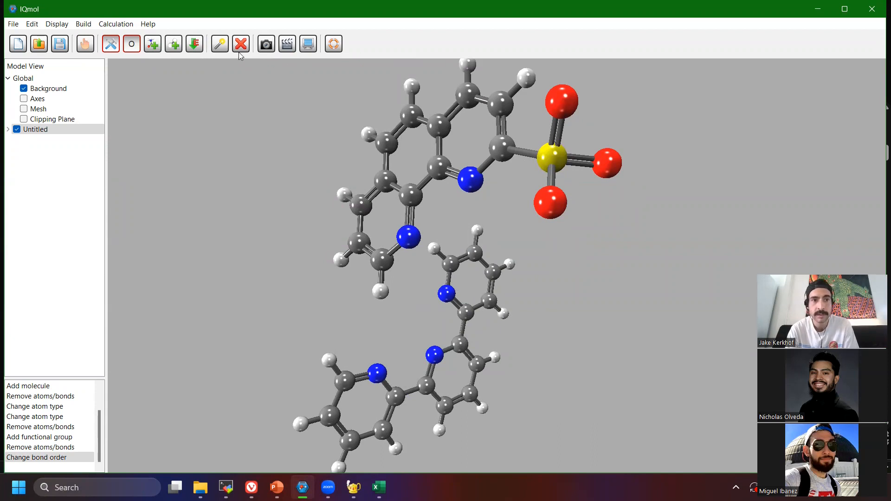
Select the newly doubled sulfur–oxygen bond to check its length.
click(220, 45)
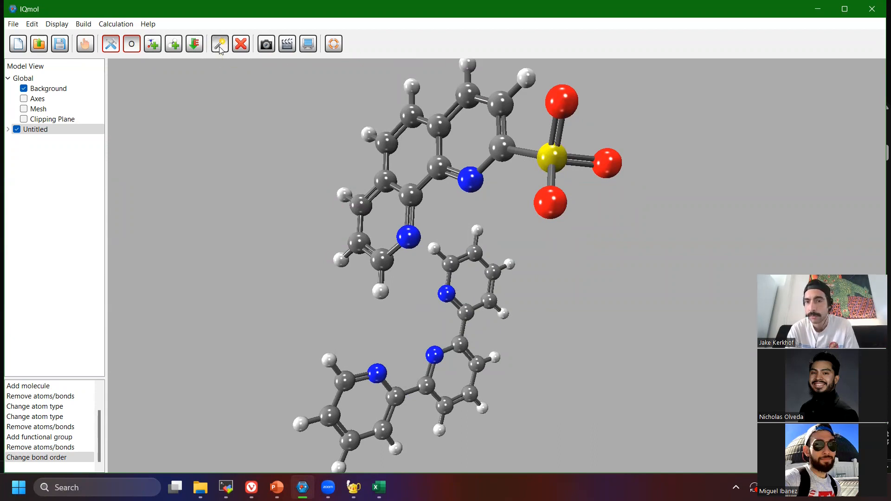
click(547, 129)
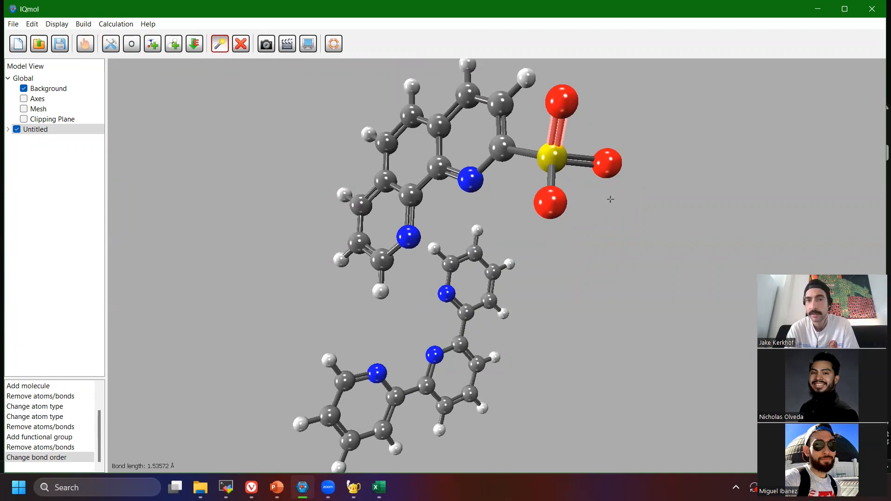
Select the entire sulfonated phenanthroline, including its sulfonate group, leaving the three-ring molecule unselected.
click(90, 45)
drag(520, 179, 575, 122)
drag(505, 118, 546, 198)
drag(609, 213, 471, 233)
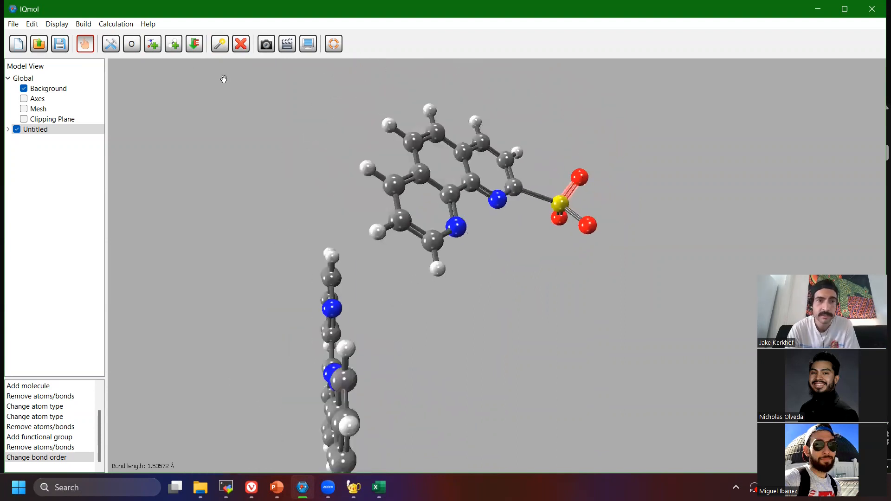
click(219, 44)
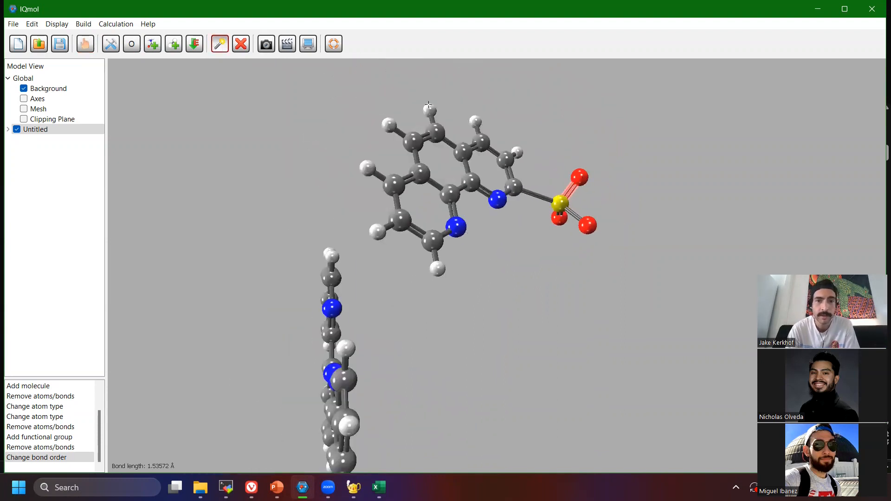
drag(343, 76, 635, 274)
mouse_move(301, 248)
mouse_down()
mouse_move(342, 290)
mouse_move(311, 248)
mouse_up()
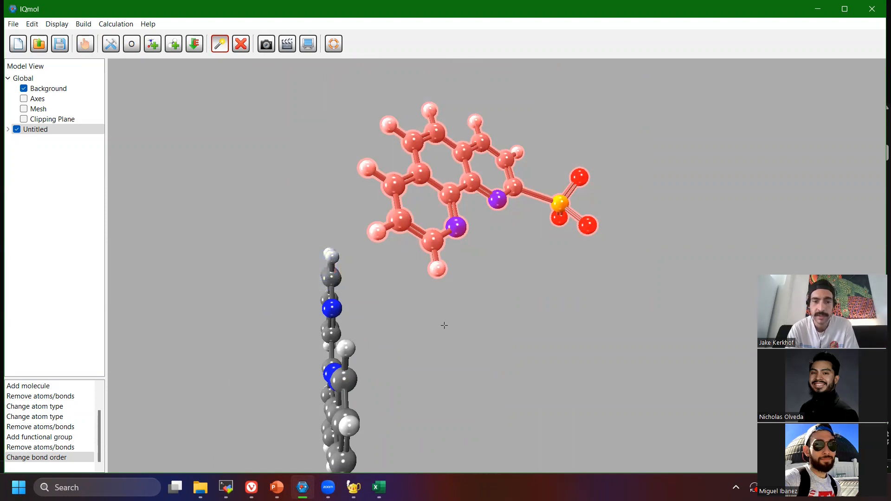
Move and rotate the selected sulfonated phenanthroline over to the nitrogen-bearing side of the terpyridine.
click(86, 44)
drag(411, 225, 425, 212)
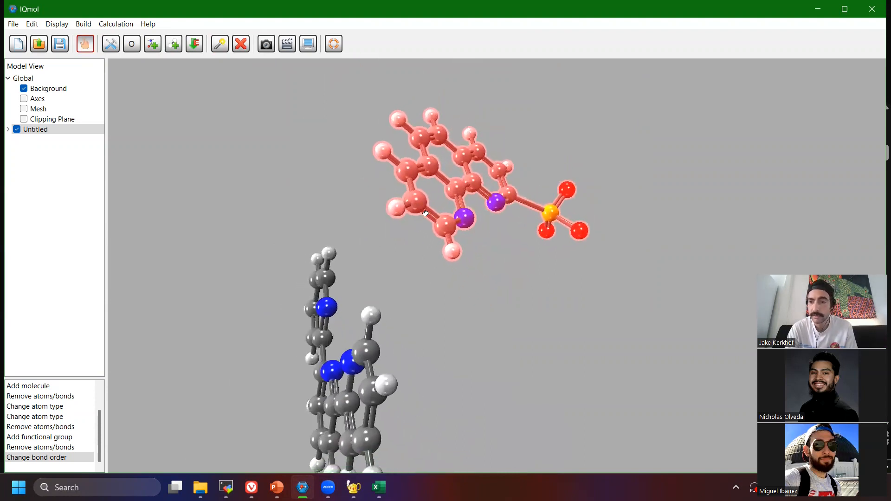
drag(495, 249, 484, 245)
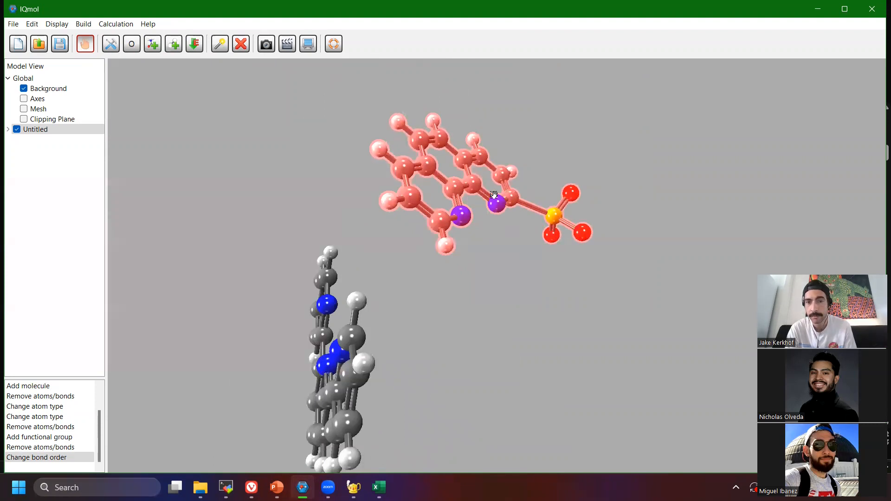
alt+right_drag(498, 199, 371, 208)
drag(441, 200, 570, 196)
alt+right_drag(415, 173, 510, 191)
drag(606, 201, 567, 203)
alt+drag(356, 137, 306, 190)
drag(572, 182, 483, 239)
alt+drag(398, 204, 397, 207)
drag(579, 190, 393, 262)
mouse_move(502, 229)
alt+mouse_down()
mouse_move(496, 242)
mouse_move(506, 228)
alt+mouse_up()
drag(591, 210, 492, 284)
alt+drag(475, 148, 492, 187)
drag(506, 191, 709, 199)
alt+drag(455, 160, 484, 208)
drag(609, 221, 582, 248)
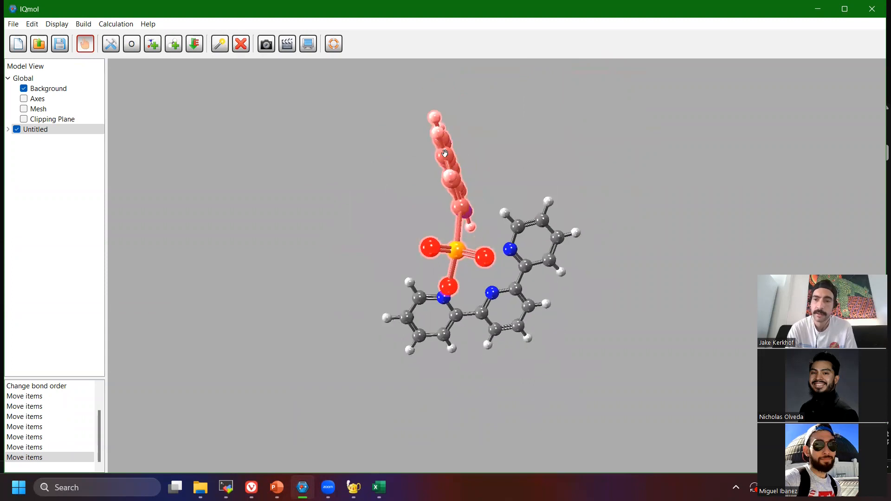
Fine-tune the sulfonated phenanthroline's position so its two nitrogens face the terpyridine's nitrogens, and clear the selection.
drag(500, 187, 546, 188)
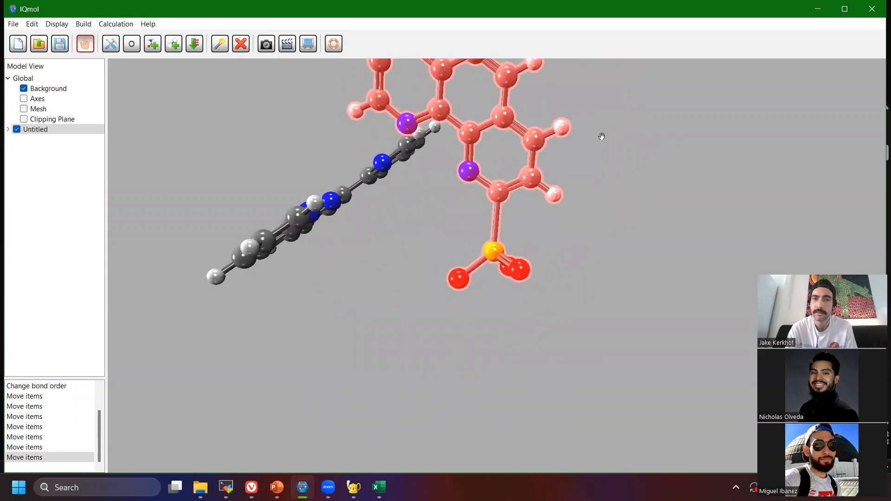
drag(611, 127, 482, 184)
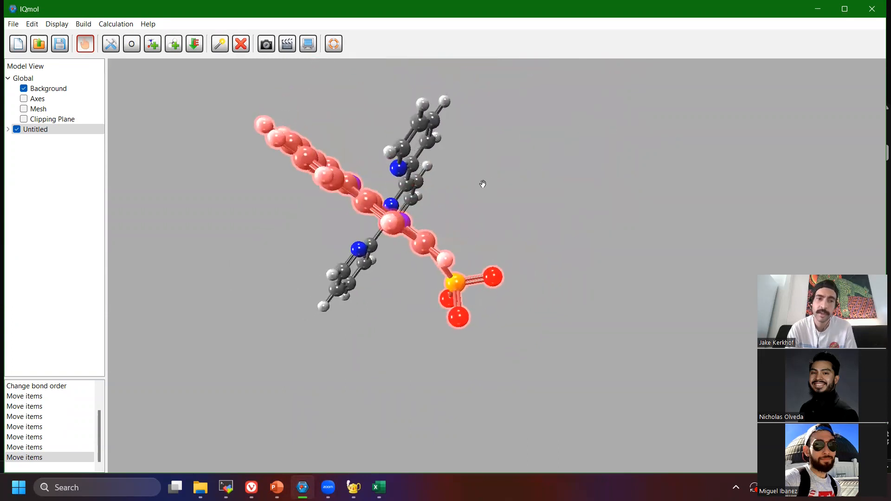
alt+drag(377, 211, 411, 226)
drag(473, 185, 693, 185)
alt+right_drag(613, 169, 573, 191)
drag(661, 230, 671, 254)
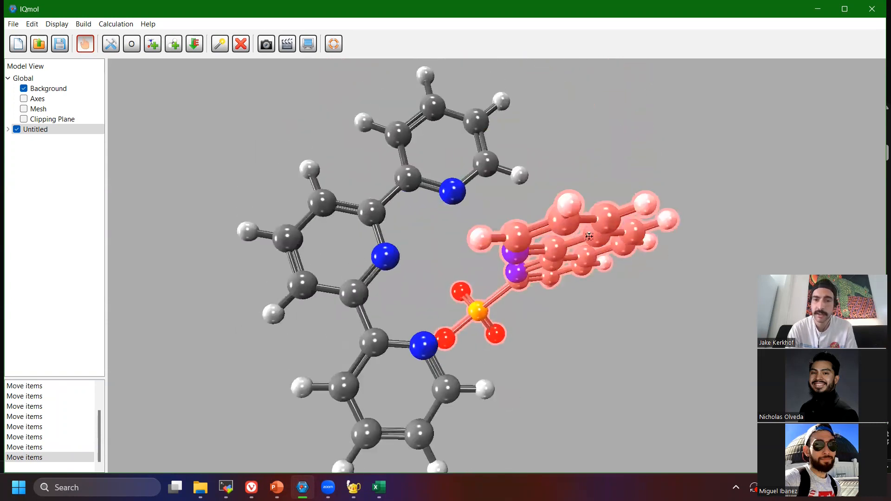
alt+right_drag(589, 236, 594, 257)
drag(624, 286, 504, 272)
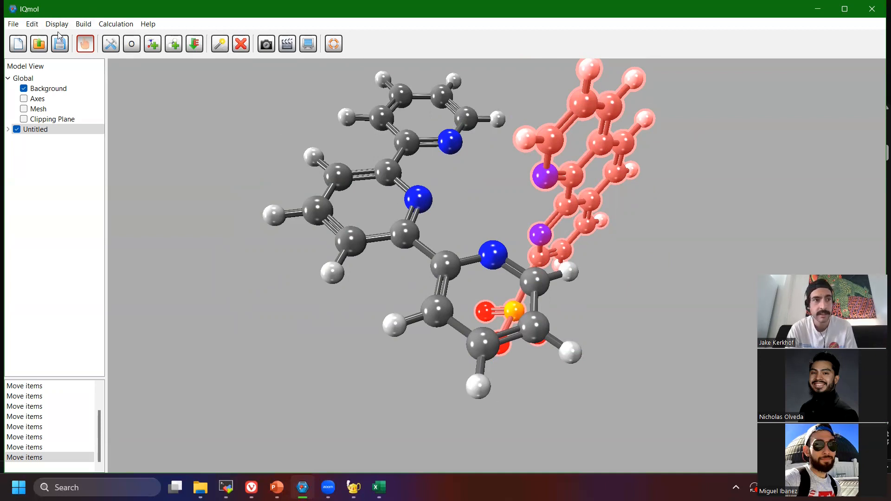
click(32, 24)
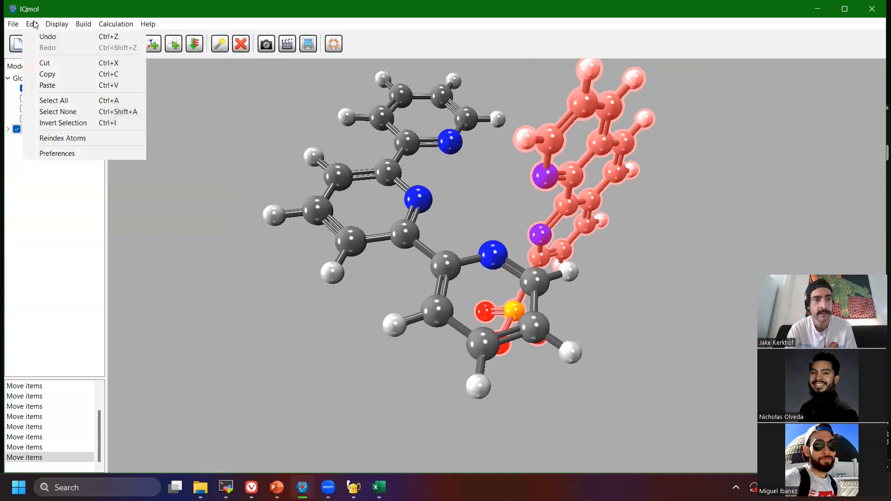
click(58, 112)
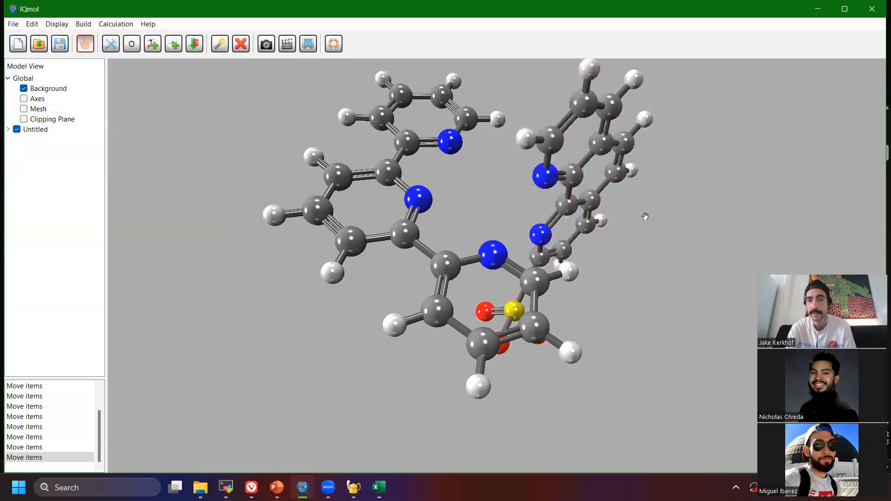
Add a ruthenium atom between the two ligands, bonded to the nitrogen of the terpyridine's outer ring farthest from the sulfonate.
click(127, 48)
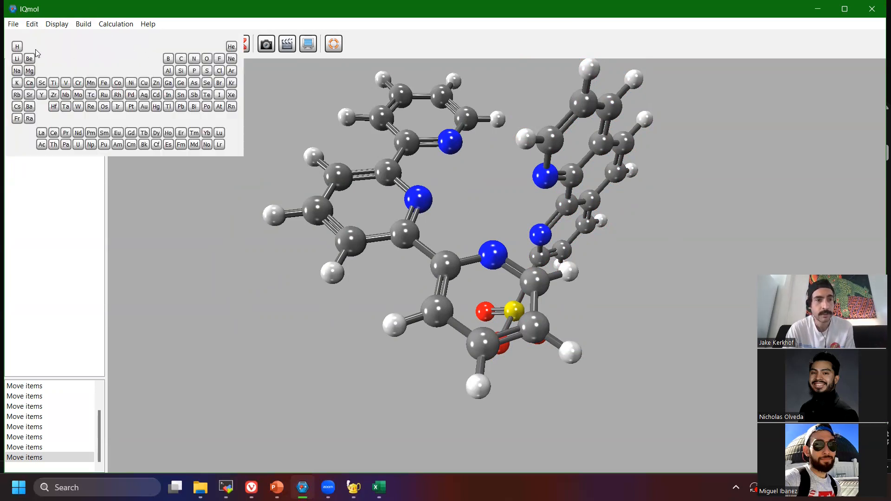
click(104, 95)
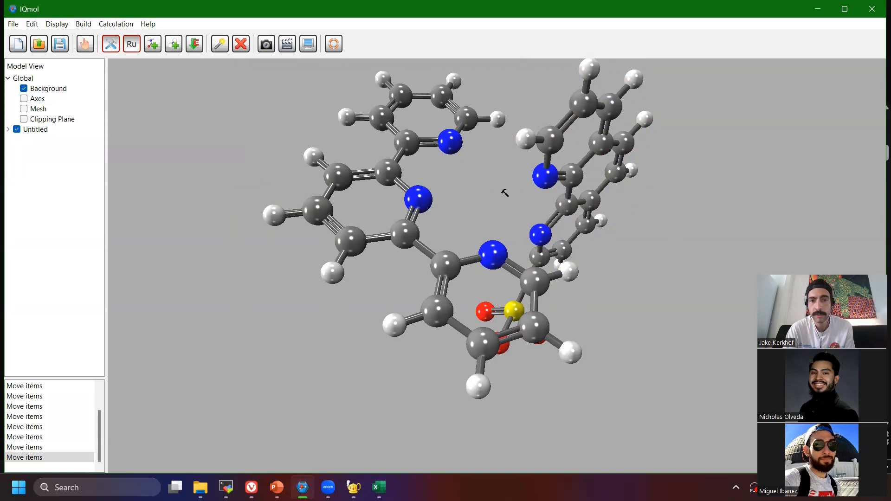
drag(461, 147, 483, 188)
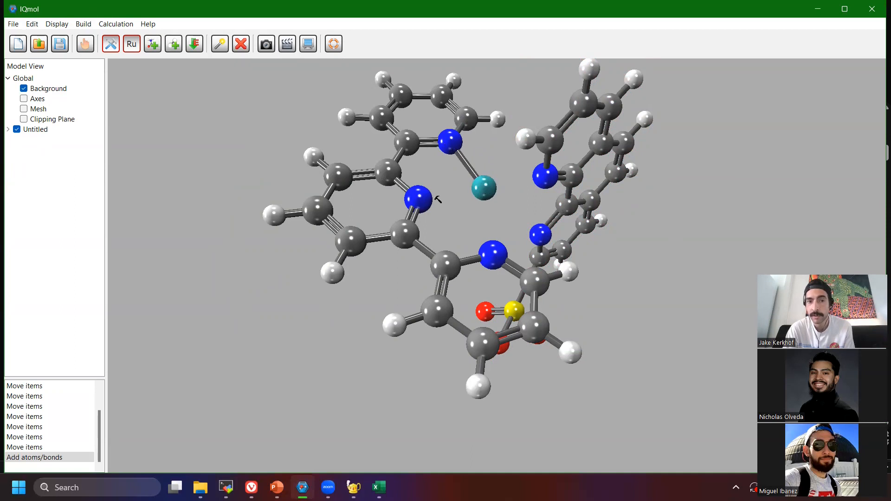
Try to bond the terpyridine's central nitrogen to the ruthenium, and undo that addition while keeping the first ruthenium atom.
drag(418, 199, 453, 193)
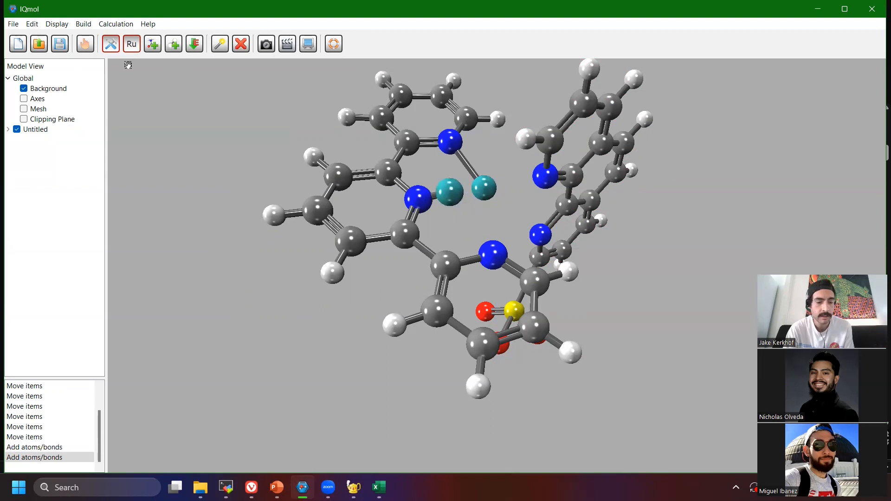
key(ctrl+z)
key(ctrl+z)
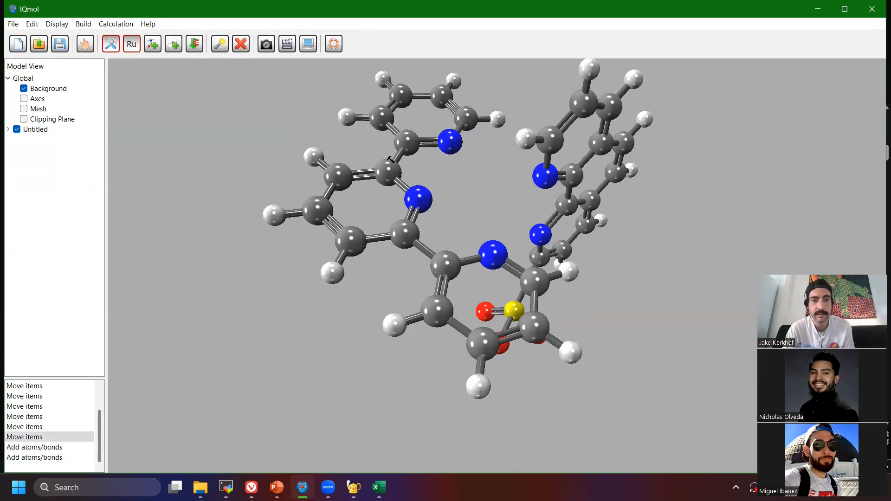
click(32, 26)
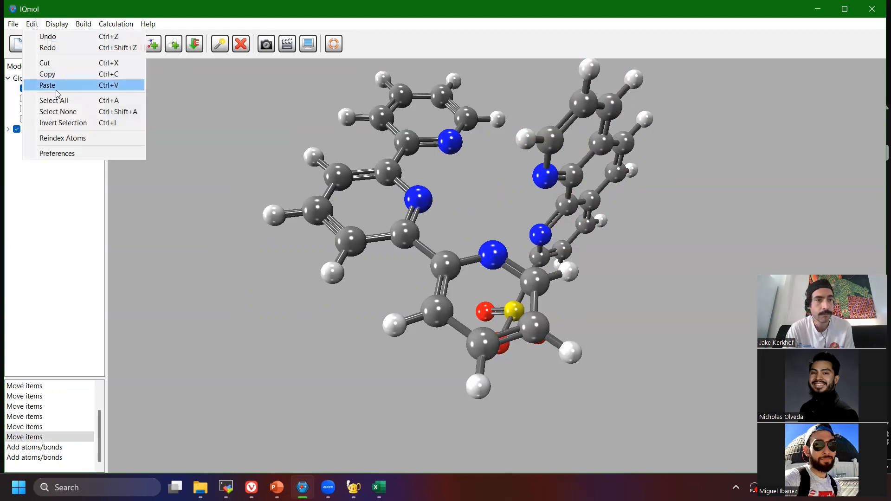
click(62, 47)
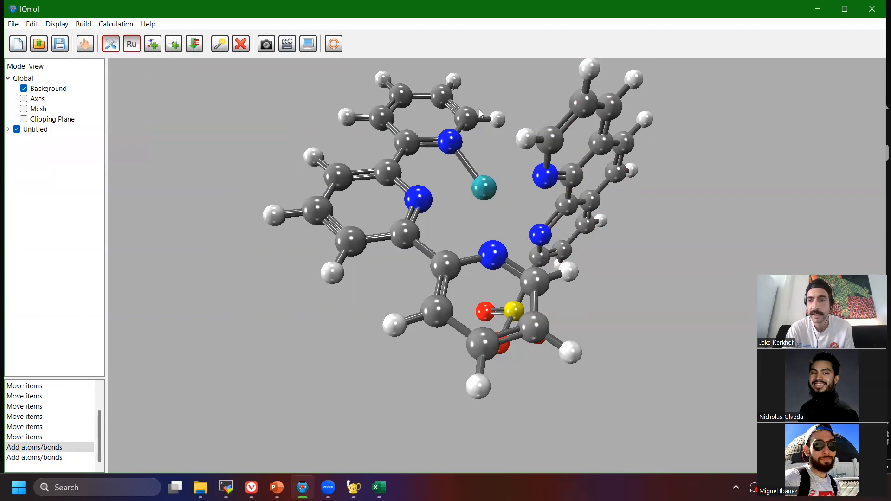
Minimize the energy of the structure with the ruthenium atom attached.
key(ctrl+m)
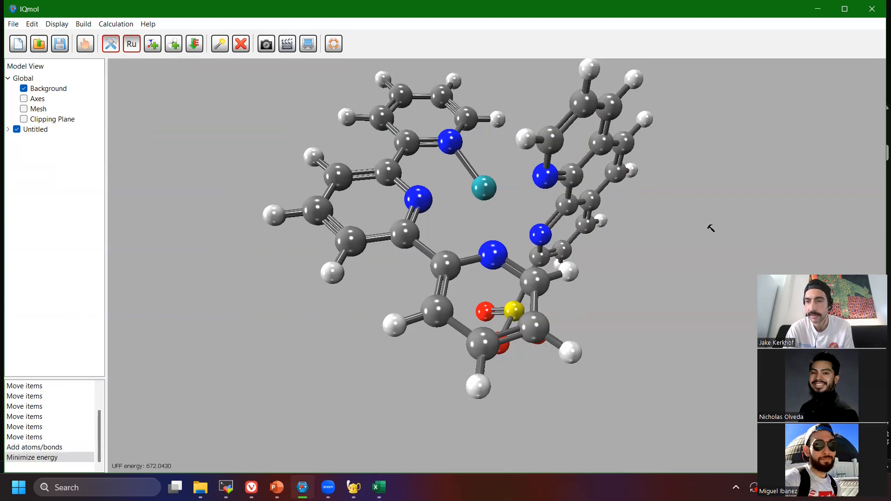
Undo the last energy minimization.
right_drag(585, 201, 571, 216)
key(ctrl+z)
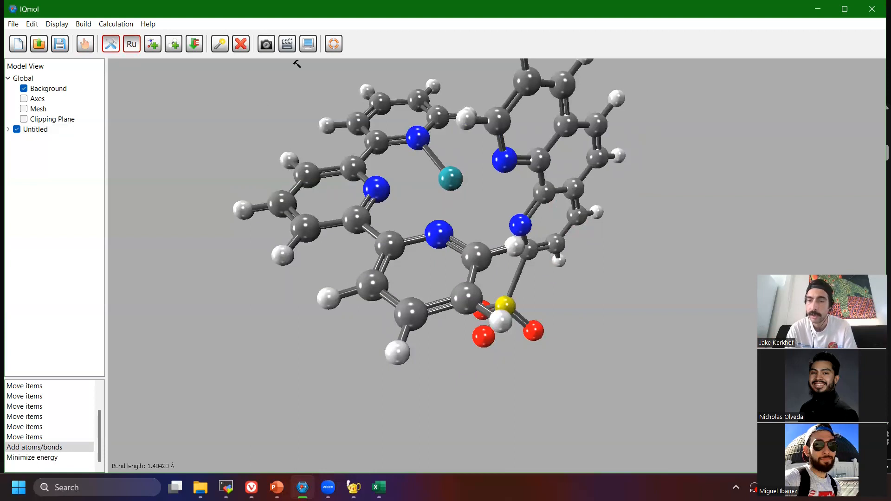
Try to bond the terpyridine's central nitrogen to the existing ruthenium atom with ruthenium as the build element, clearing the selection.
click(131, 46)
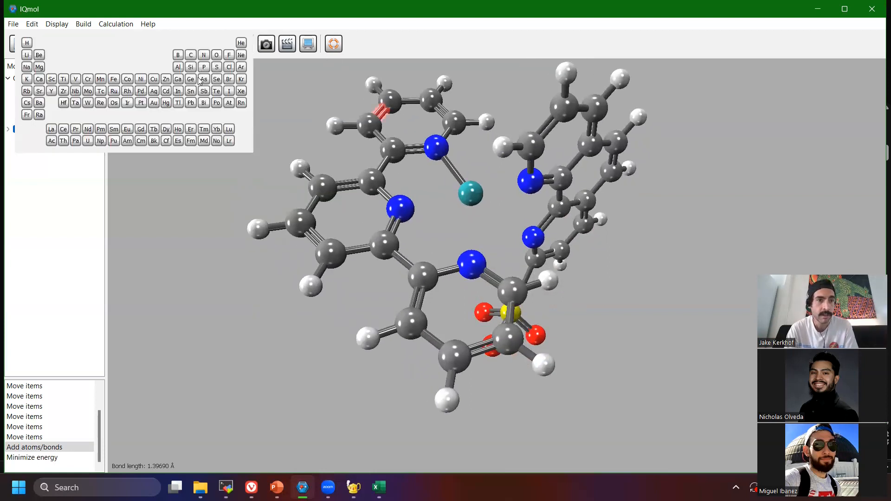
click(115, 88)
right_drag(366, 220, 389, 238)
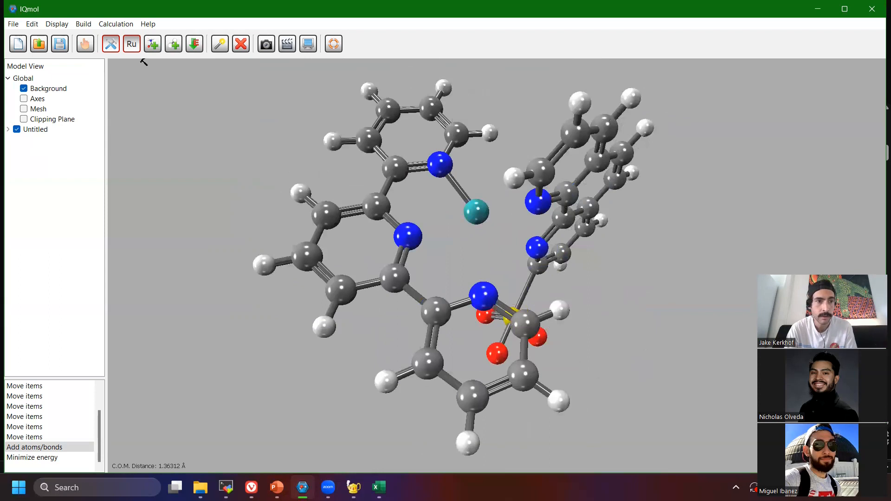
click(220, 44)
click(32, 24)
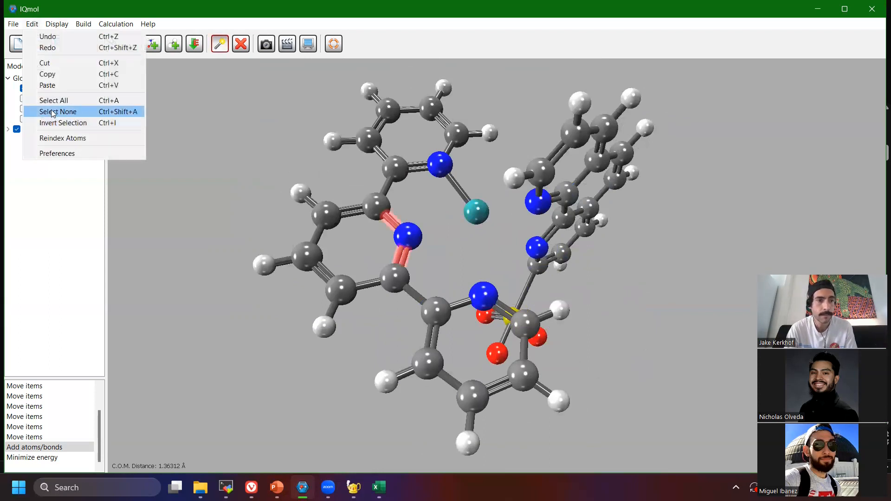
click(53, 111)
click(132, 47)
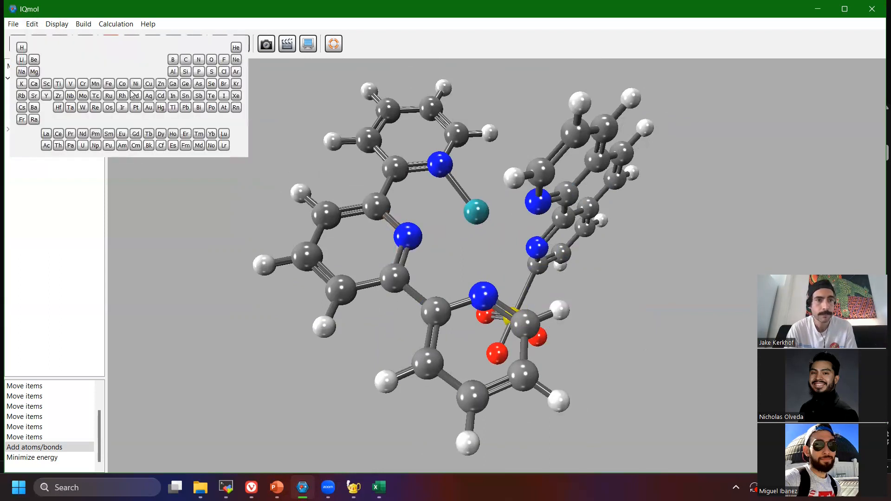
click(113, 95)
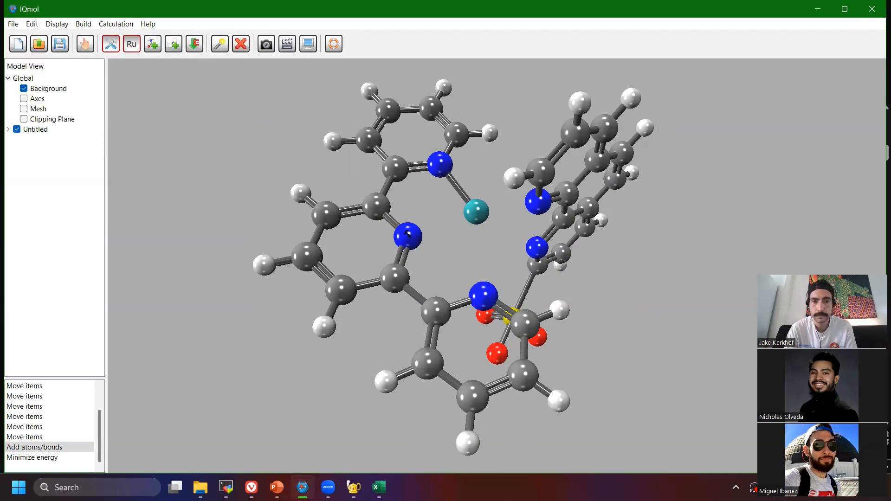
mouse_move(410, 235)
right_down()
mouse_move(482, 199)
mouse_move(412, 232)
right_up()
scroll(412, 232, up, 4)
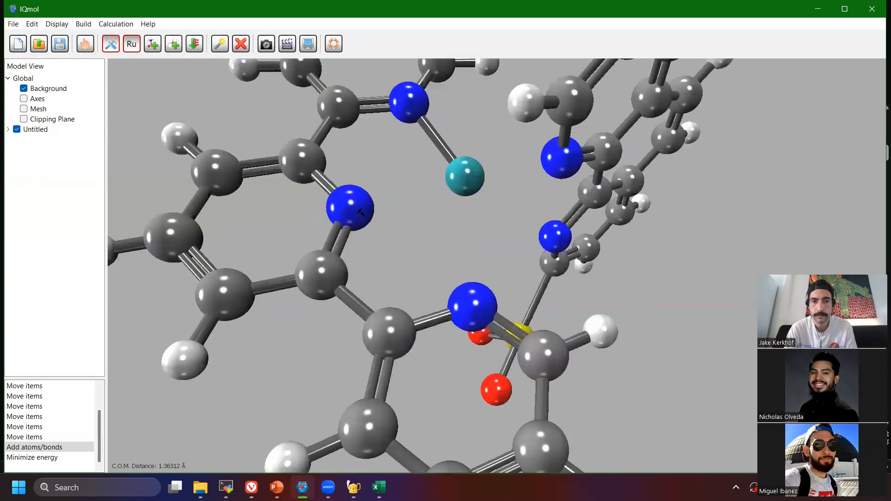
right_drag(350, 208, 357, 219)
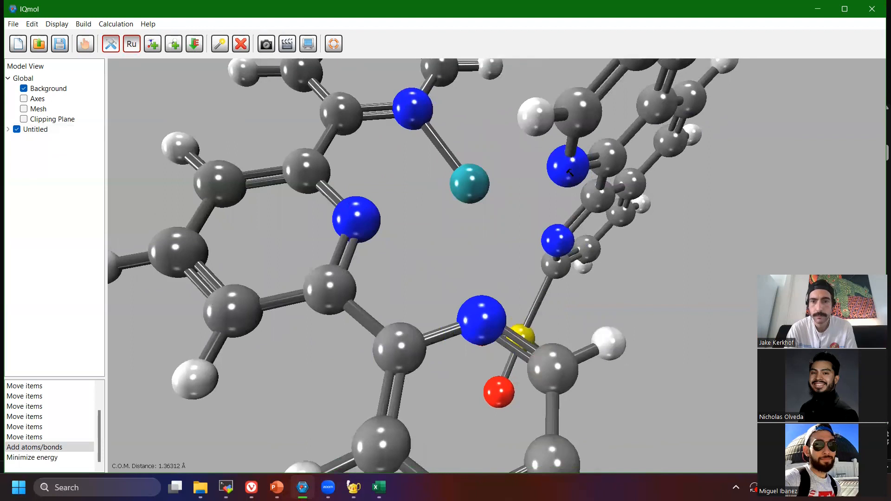
Try to bond the terpyridine's unattached outer-ring nitrogen to the ruthenium with ruthenium as the build element.
right_drag(557, 170, 419, 261)
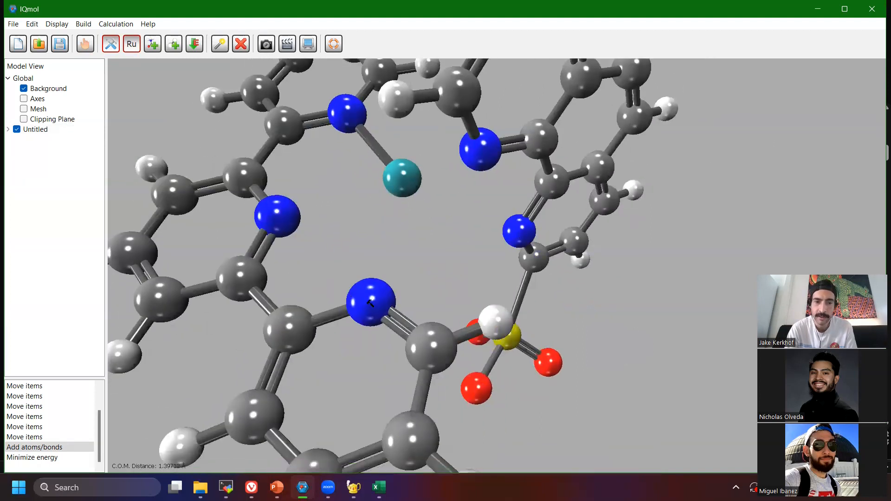
mouse_move(371, 303)
right_down()
mouse_move(374, 268)
mouse_move(379, 298)
right_up()
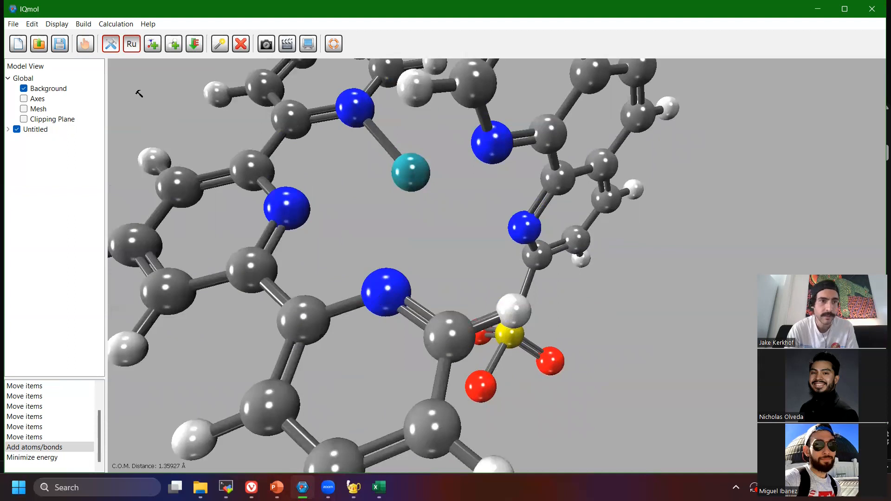
click(131, 43)
click(111, 90)
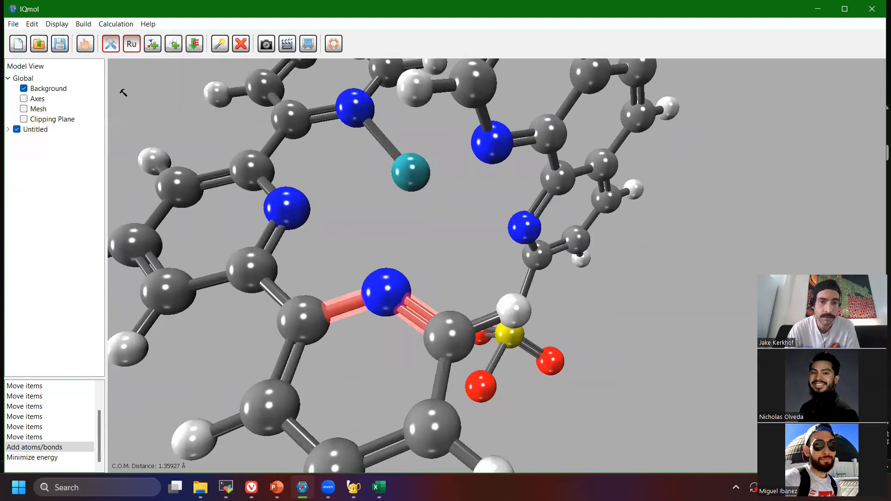
click(219, 44)
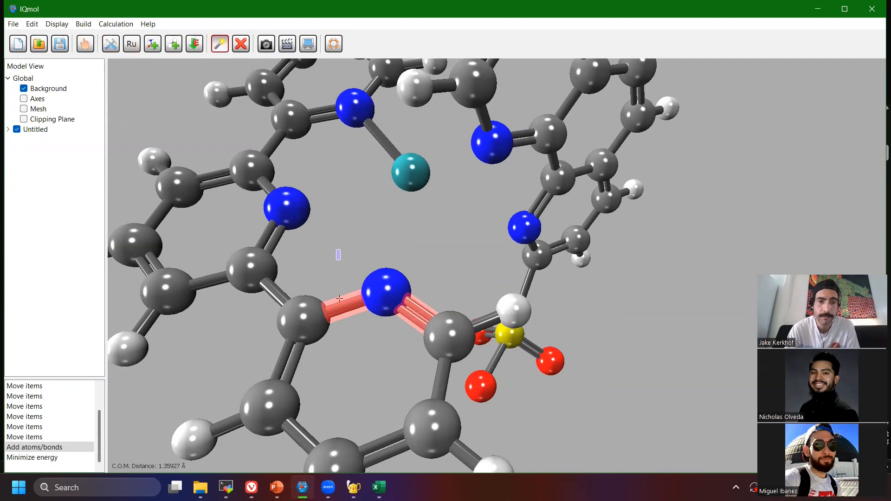
drag(409, 254, 432, 320)
click(132, 43)
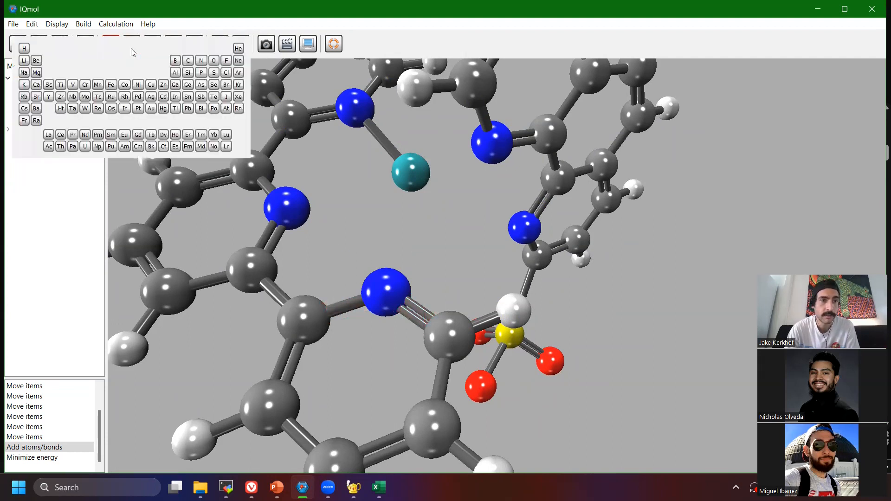
click(110, 99)
right_drag(487, 387, 489, 226)
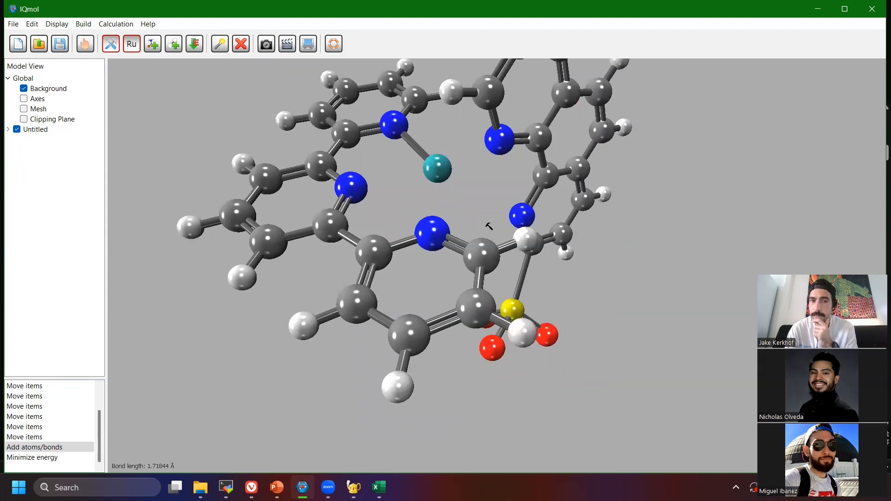
mouse_move(489, 227)
right_down()
mouse_move(481, 229)
mouse_move(497, 233)
right_up()
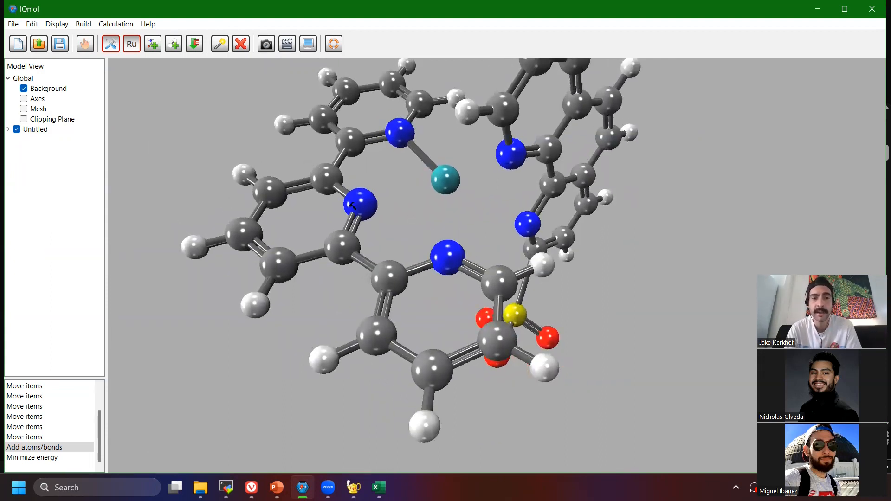
Set the build element to nitrogen and bond the ruthenium to the terpyridine's central nitrogen.
click(131, 44)
click(203, 65)
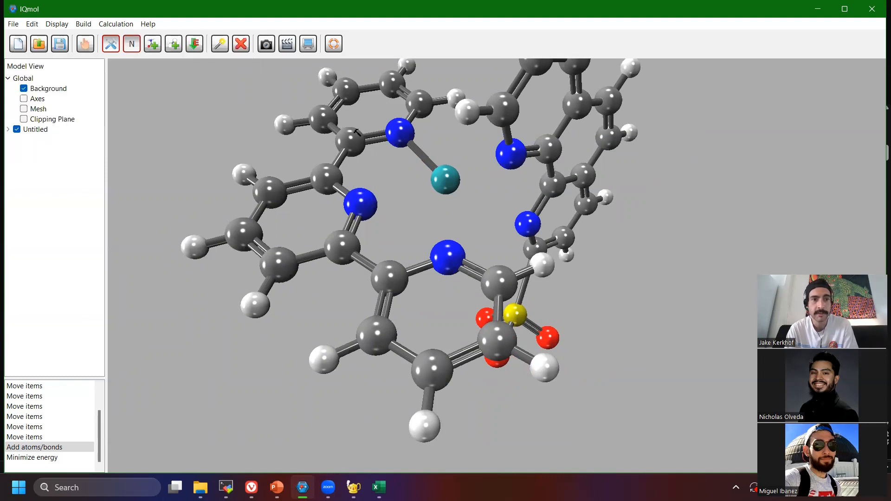
right_drag(446, 178, 410, 188)
drag(402, 195, 311, 230)
right_drag(404, 197, 444, 176)
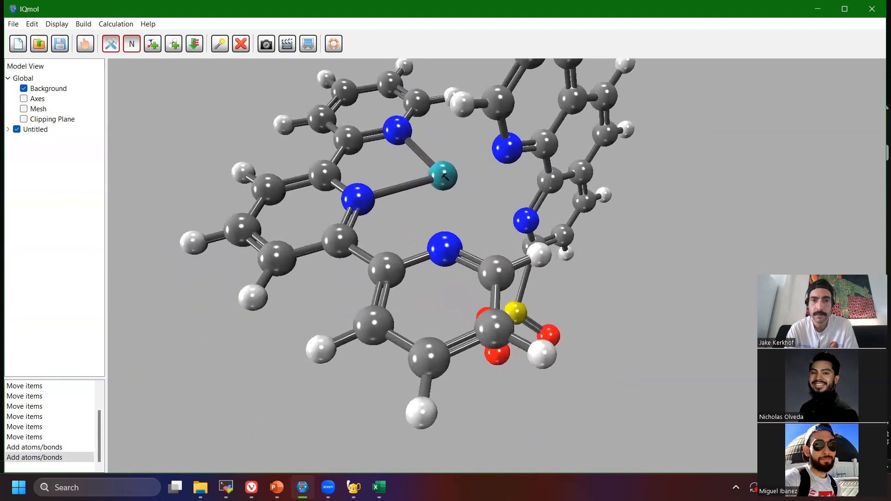
Bond the ruthenium to both phenanthroline nitrogens and to the terpyridine's remaining outer-ring nitrogen.
drag(442, 174, 506, 148)
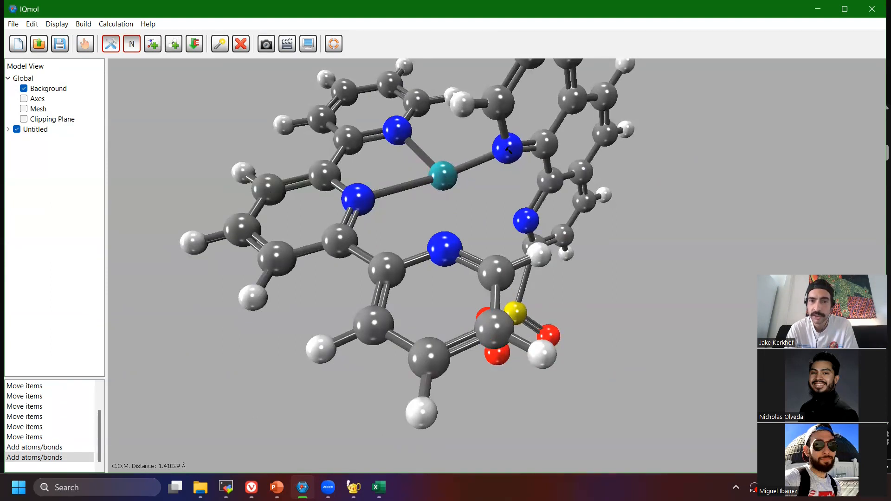
drag(505, 147, 525, 217)
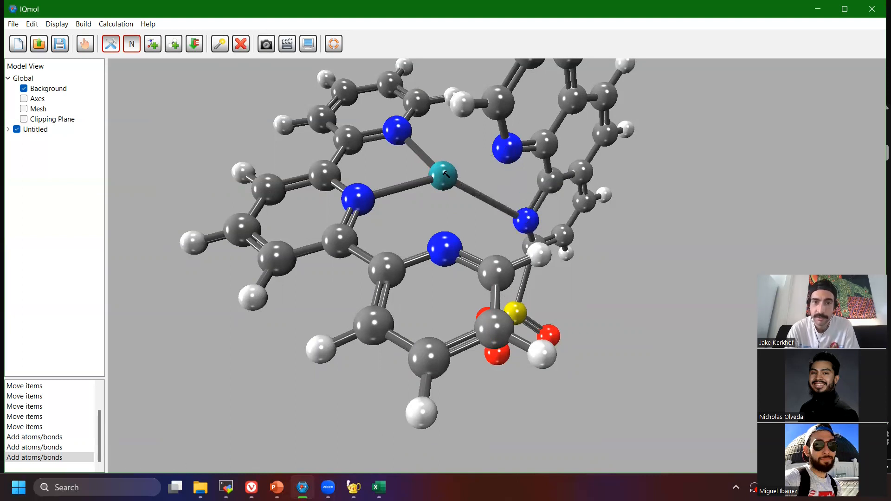
right_drag(445, 178, 448, 213)
right_drag(450, 248, 438, 208)
scroll(438, 209, up, 4)
drag(411, 127, 395, 233)
right_drag(493, 189, 493, 205)
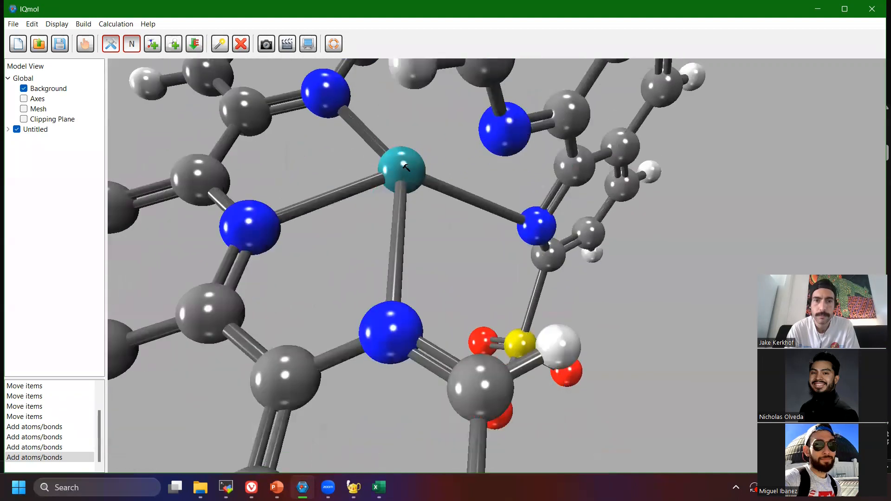
drag(406, 168, 503, 129)
drag(404, 169, 449, 207)
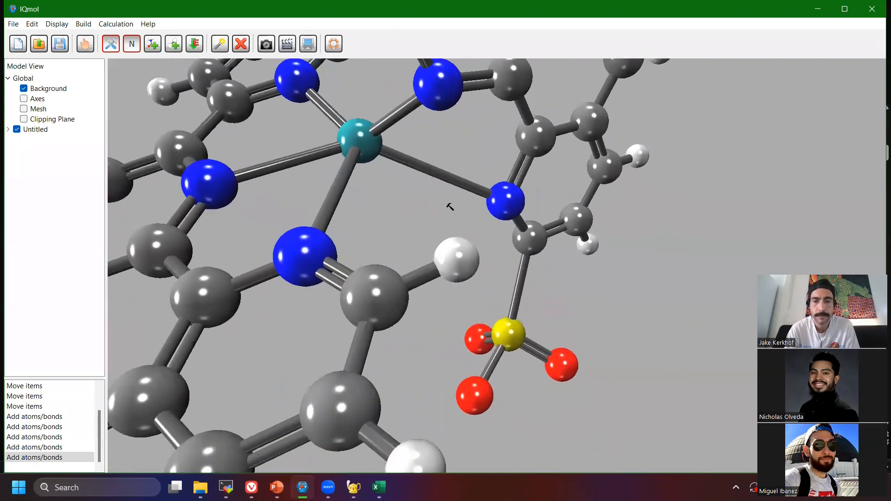
Set the build element to oxygen and bond the ruthenium to a sulfonate oxygen, undoing the accidental hydrogen-to-oxygen change on the terpyridine.
click(131, 43)
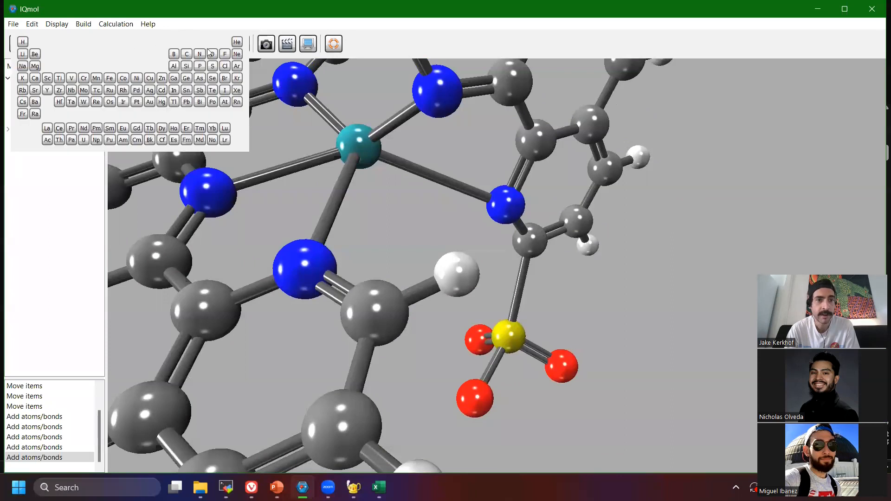
click(214, 54)
right_drag(363, 148, 375, 125)
drag(371, 126, 479, 377)
mouse_move(461, 226)
mouse_down()
mouse_move(454, 218)
mouse_move(459, 224)
mouse_up()
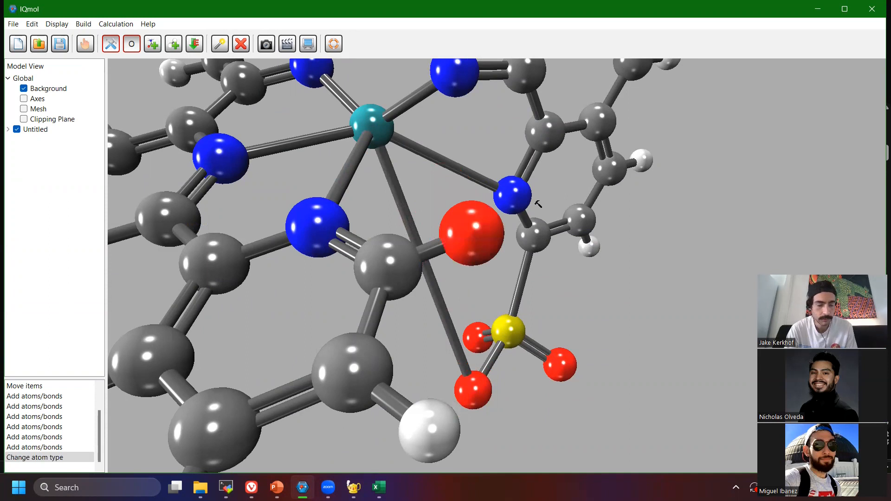
key(ctrl+z)
scroll(432, 195, down, 5)
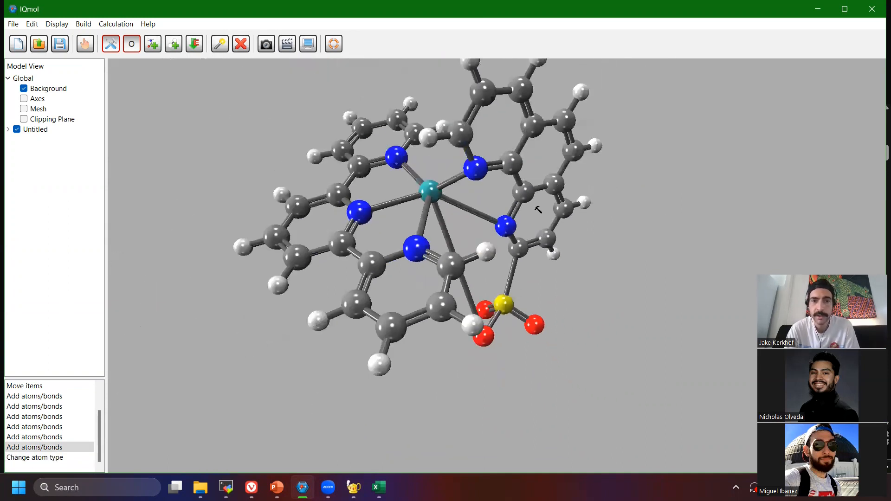
Minimize the energy of the fully bonded ruthenium complex and inspect the resulting geometry around the sulfonate.
click(85, 44)
drag(417, 195, 514, 197)
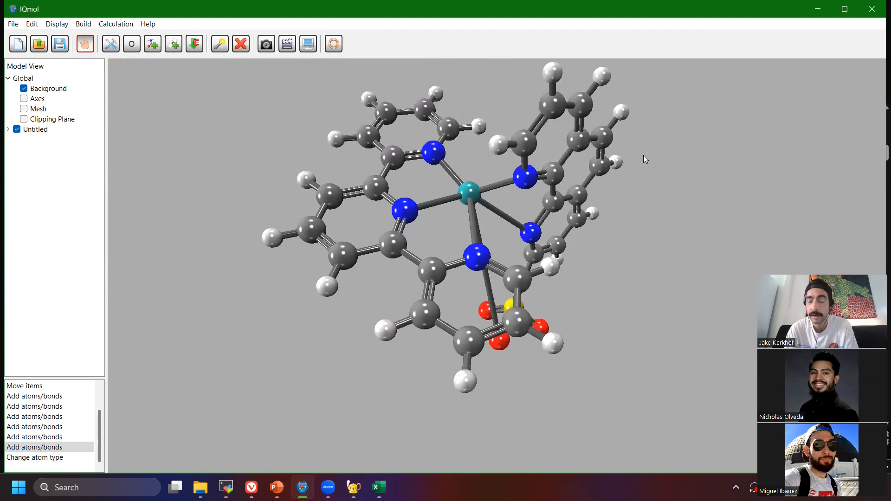
key(ctrl+m)
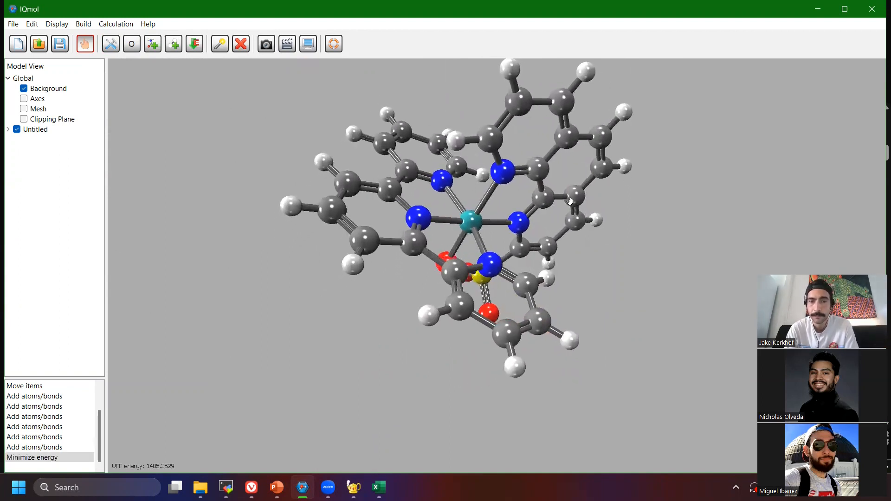
drag(566, 239, 663, 183)
drag(354, 233, 467, 195)
drag(385, 218, 536, 140)
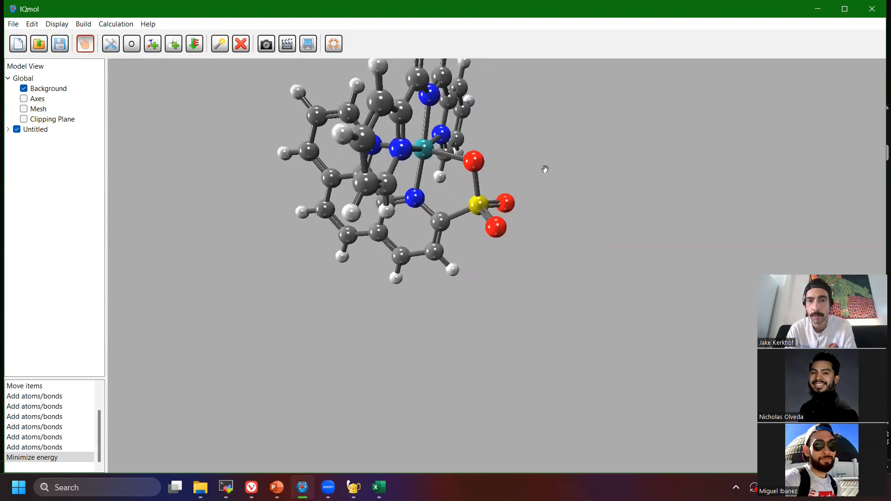
Add a water molecule from the molecule library beside the ruthenium and the sulfonate group.
click(138, 49)
click(167, 47)
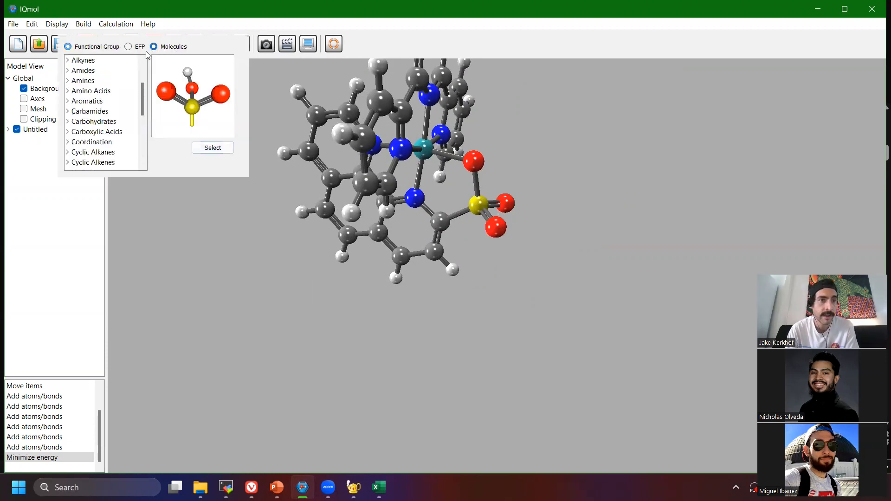
scroll(90, 71, up, 2)
click(84, 72)
click(222, 152)
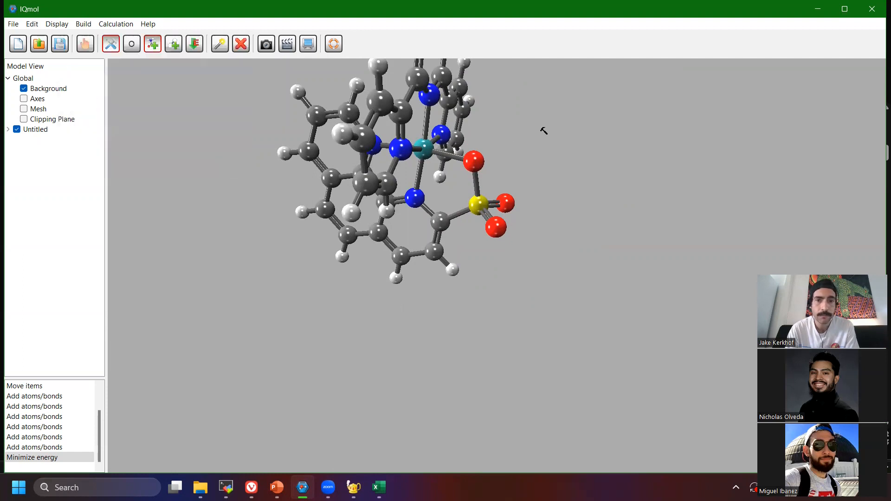
click(510, 124)
drag(511, 133, 500, 96)
Bond the ruthenium to the water molecule's oxygen with oxygen as the build element.
click(132, 45)
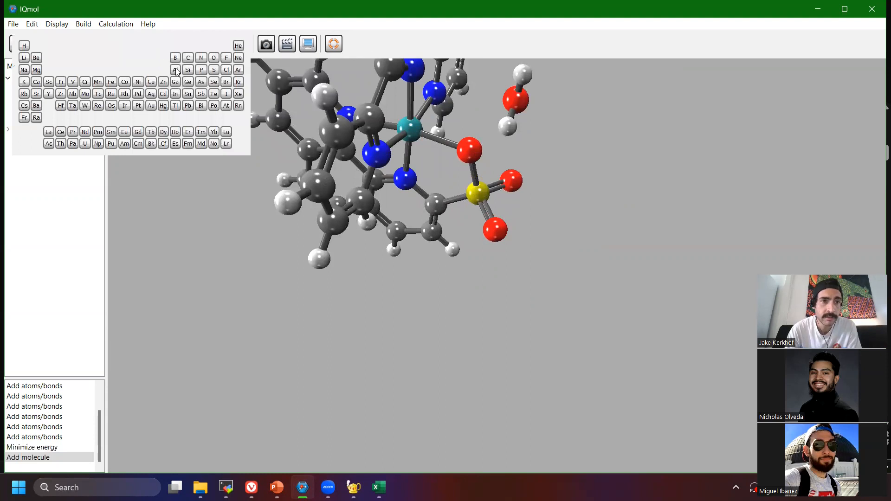
click(213, 58)
drag(410, 129, 415, 95)
scroll(414, 95, up, 3)
right_drag(413, 160, 494, 266)
scroll(480, 232, up, 3)
right_drag(477, 220, 492, 279)
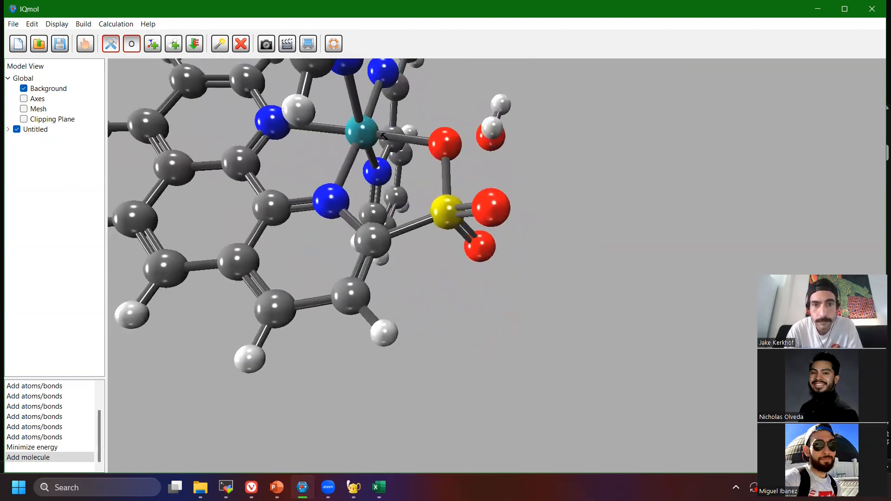
mouse_move(365, 134)
right_down()
mouse_move(353, 121)
mouse_move(373, 128)
right_up()
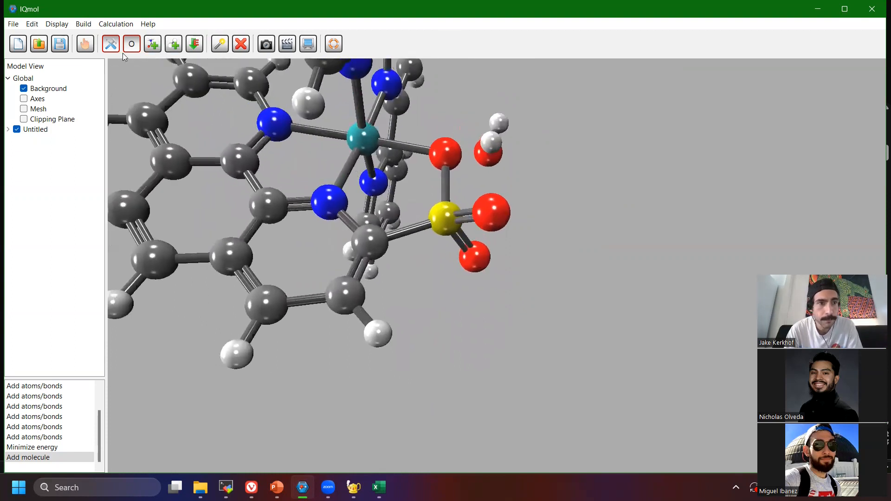
click(134, 47)
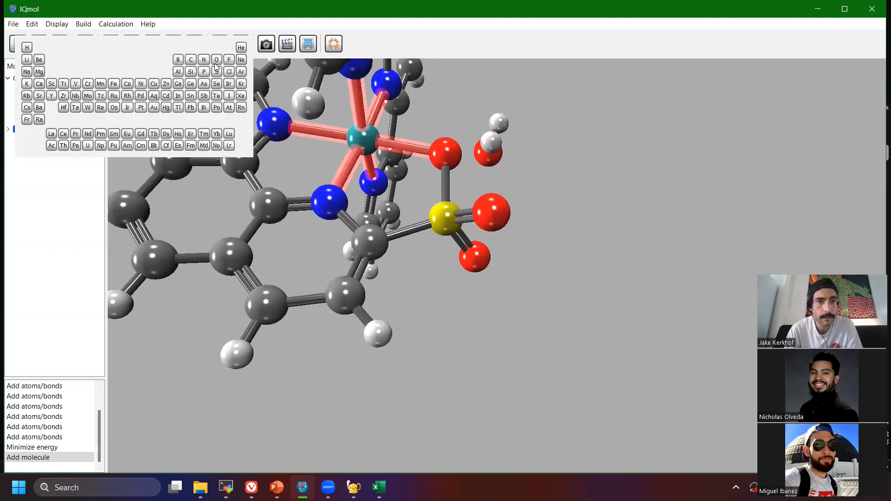
click(216, 61)
mouse_move(360, 141)
right_down()
mouse_move(351, 133)
mouse_move(369, 137)
right_up()
drag(370, 145, 484, 165)
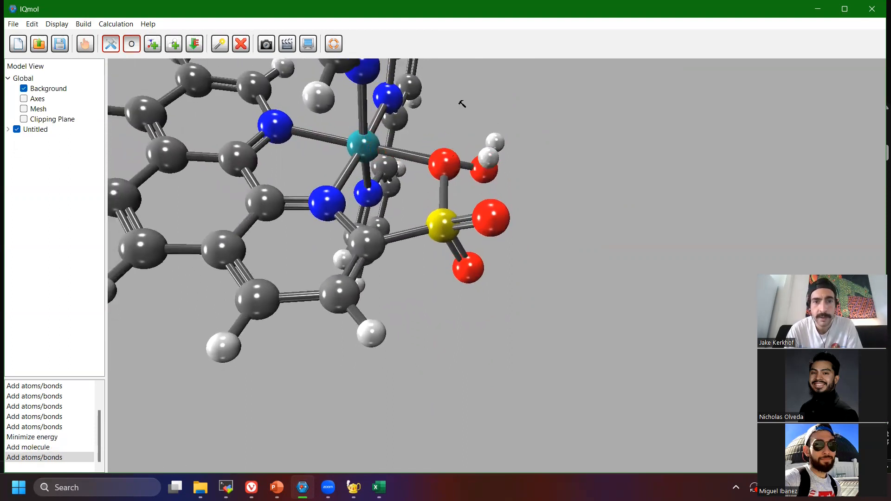
Delete the bond between the ruthenium and the sulfonate oxygen.
click(87, 48)
drag(372, 128, 402, 103)
click(217, 45)
key(Delete)
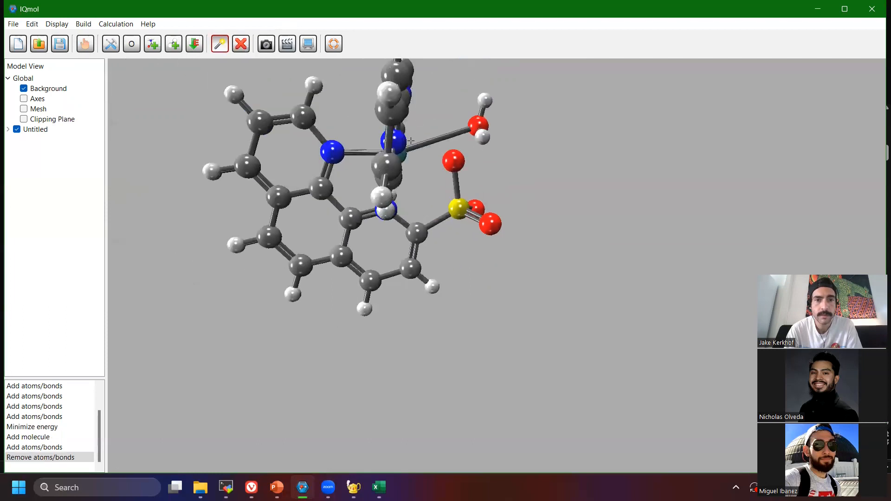
Minimize the energy of the complex with the bound water and inspect the geometry around the ruthenium.
click(81, 48)
drag(388, 134, 288, 111)
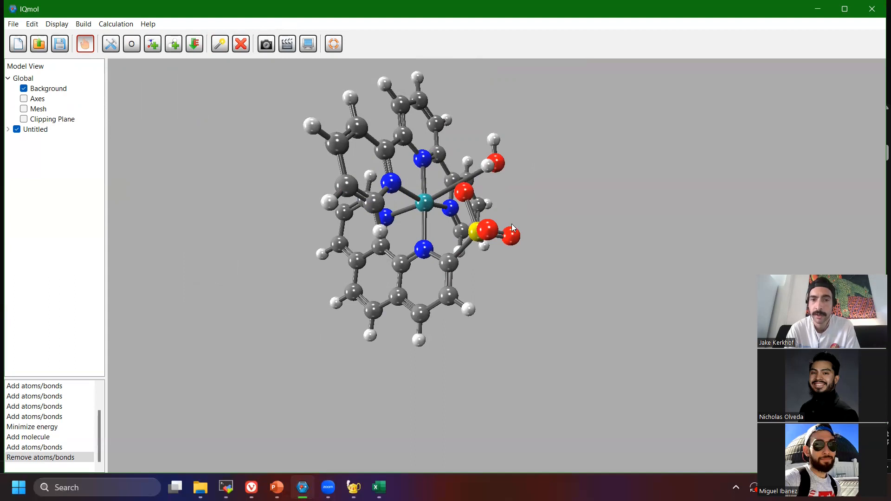
key(ctrl+m)
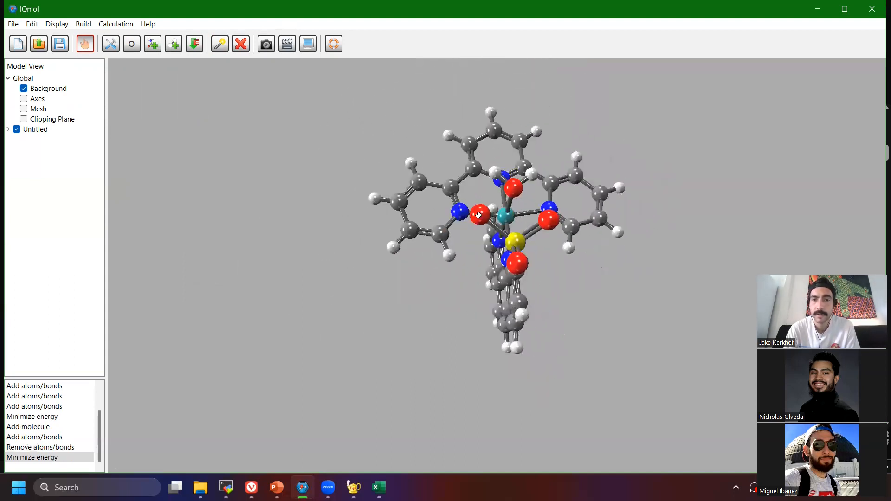
drag(639, 243, 462, 161)
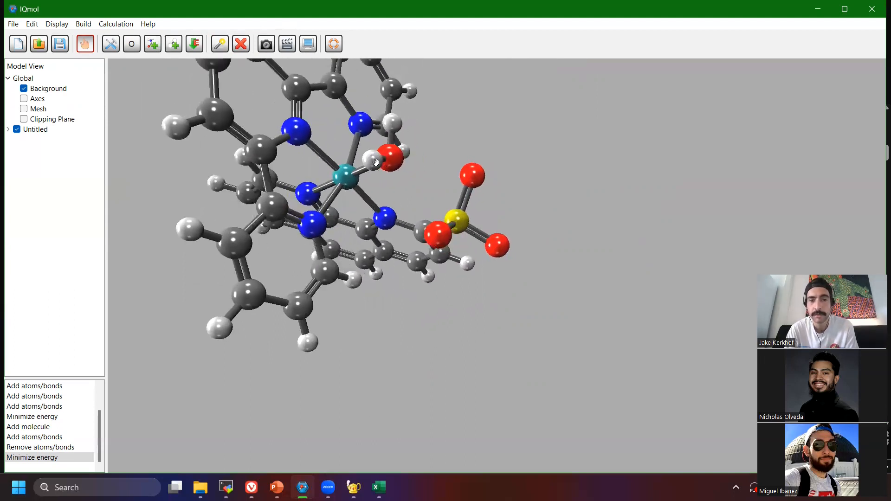
drag(446, 164, 518, 173)
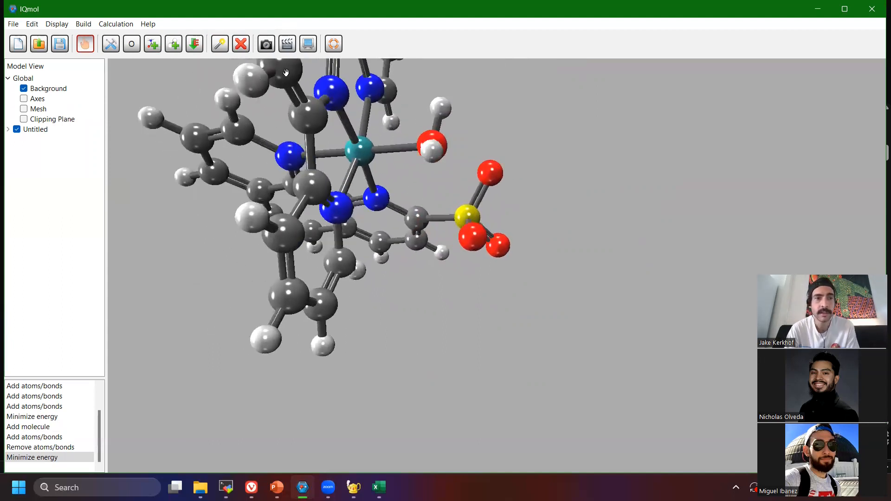
Select the water ligand together with its ruthenium bond and rotate it about that bond.
click(219, 46)
drag(474, 94, 394, 121)
click(390, 112)
click(86, 47)
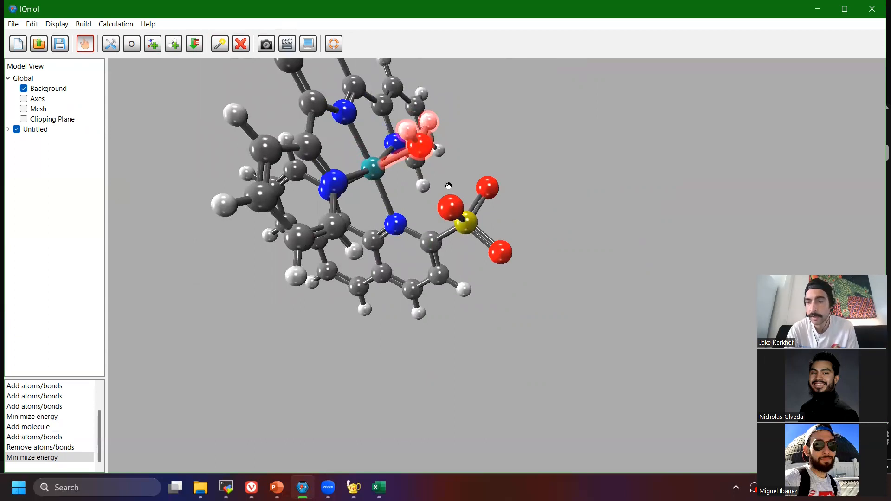
drag(420, 159, 369, 147)
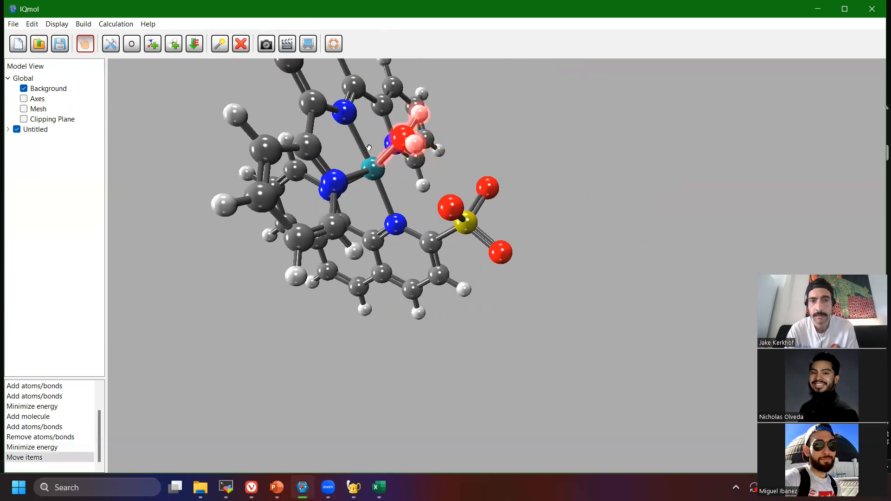
drag(533, 154, 530, 179)
drag(514, 176, 539, 168)
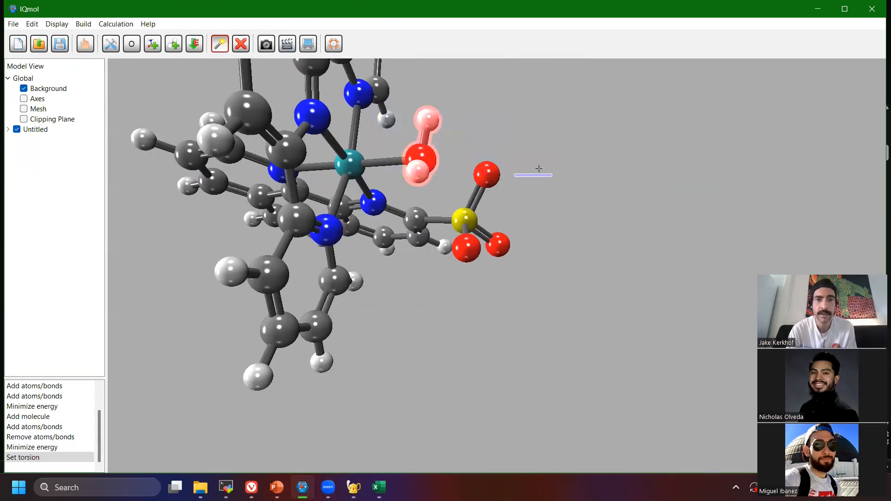
click(88, 49)
drag(172, 160, 398, 242)
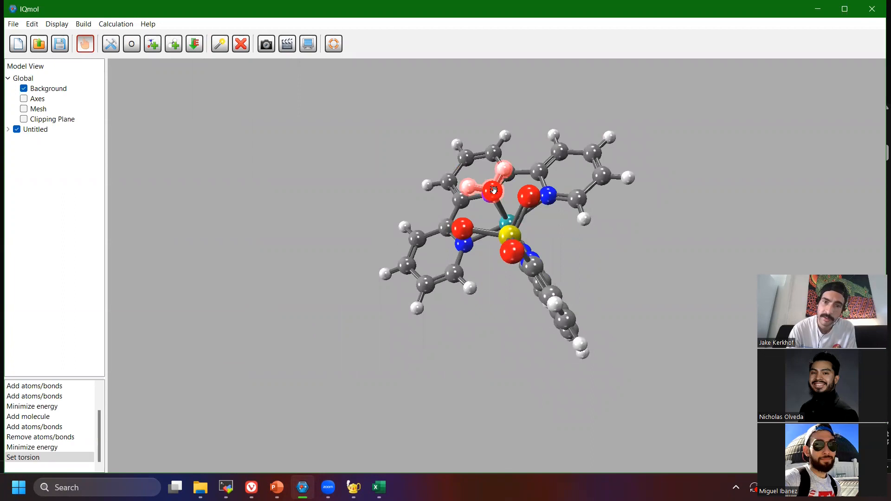
Reposition the selected water so its hydrogens point toward the sulfonate oxygens, and minimize the energy of the complex.
drag(495, 191, 463, 204)
drag(661, 175, 791, 183)
drag(517, 177, 573, 194)
alt+drag(409, 163, 421, 192)
drag(562, 211, 615, 179)
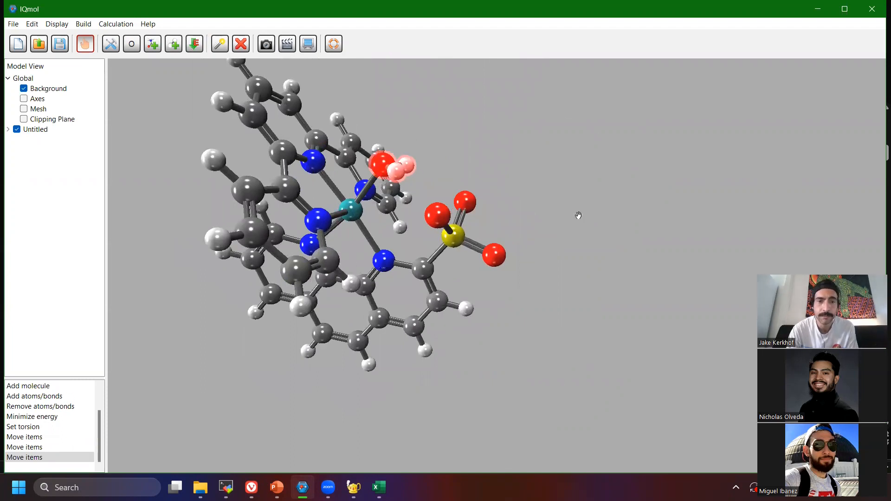
drag(571, 191, 469, 191)
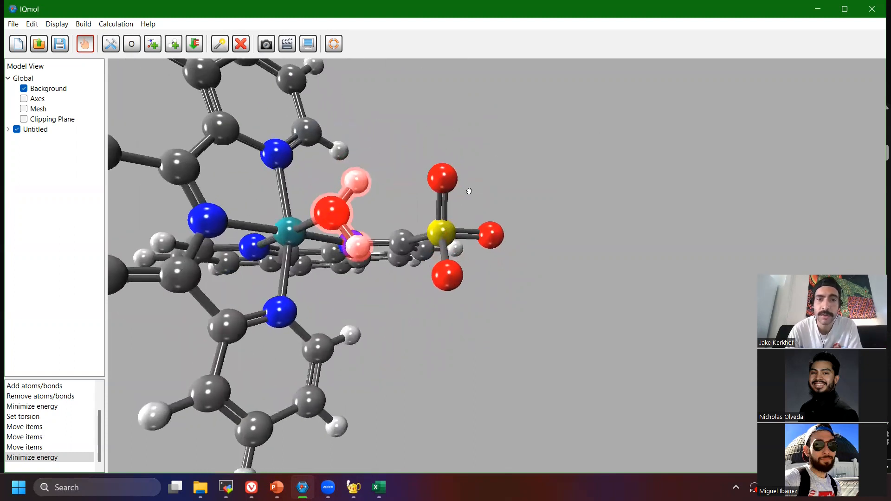
right_drag(381, 281, 471, 305)
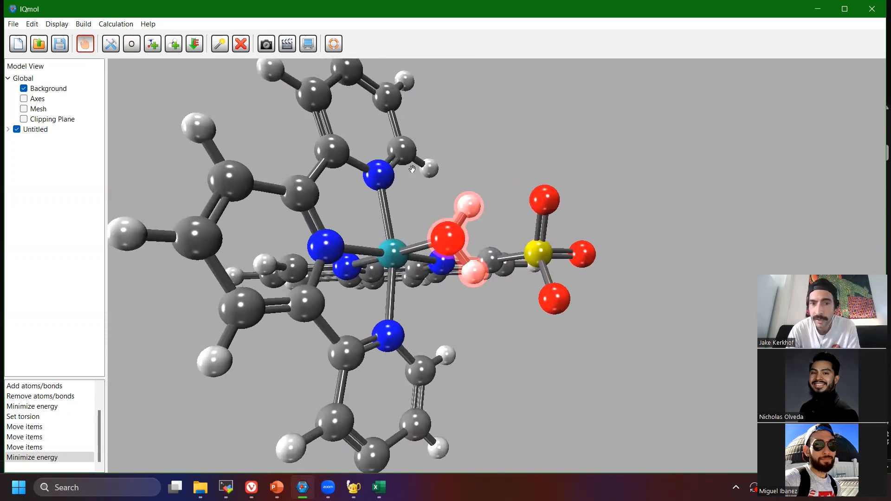
Try to set the distance between the upper water hydrogen and the upper sulfonate oxygen to 1.8 Å, postponing the structure minimization.
click(216, 46)
drag(439, 244, 480, 306)
right_drag(482, 308, 444, 236)
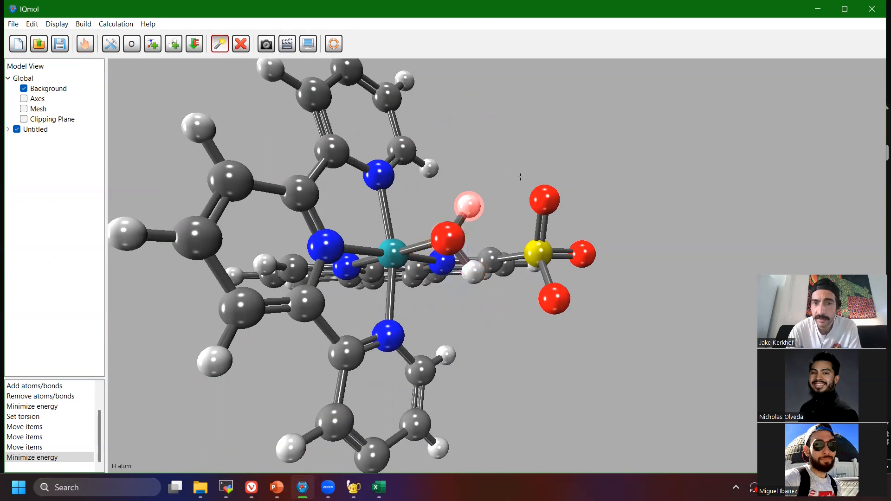
drag(556, 181, 524, 189)
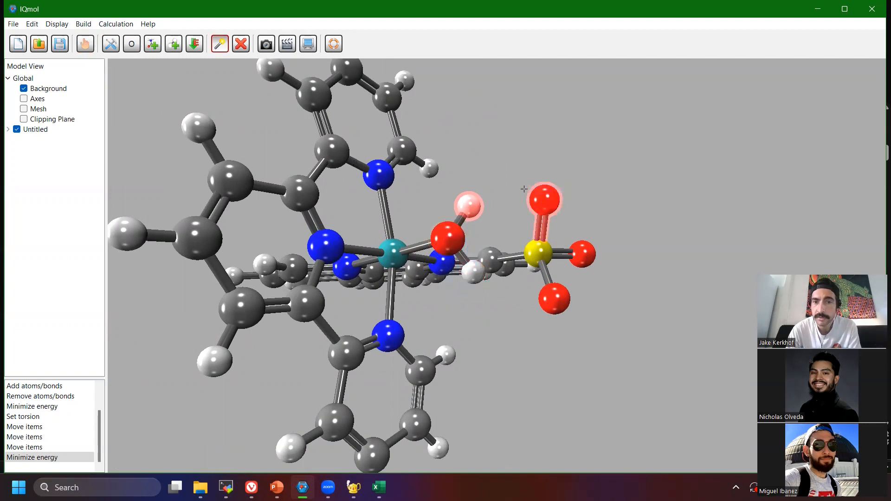
right_drag(568, 232, 524, 240)
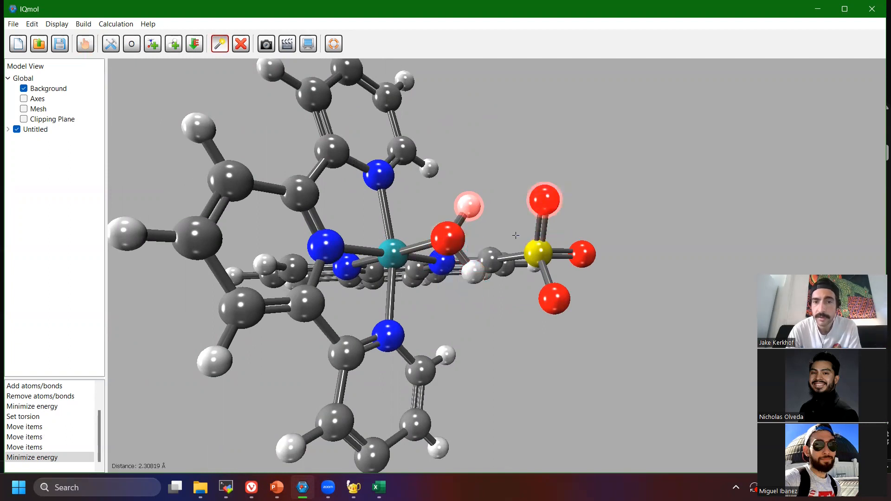
click(91, 25)
click(125, 88)
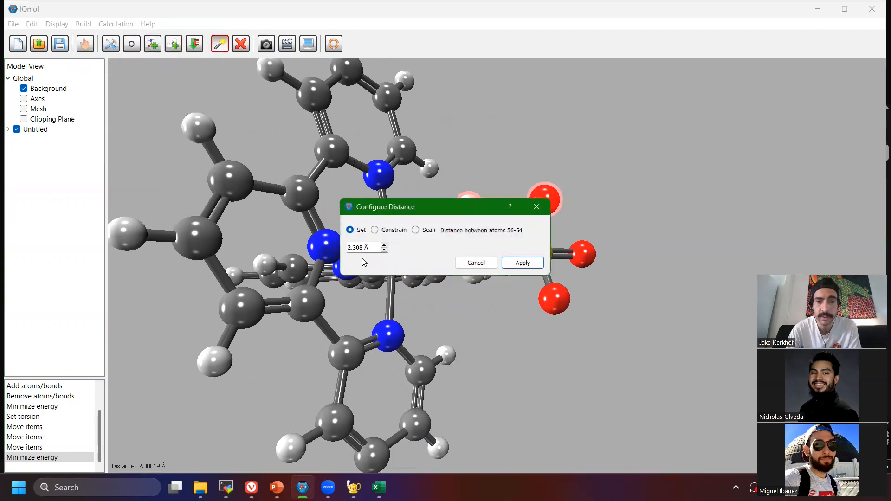
drag(363, 245, 316, 247)
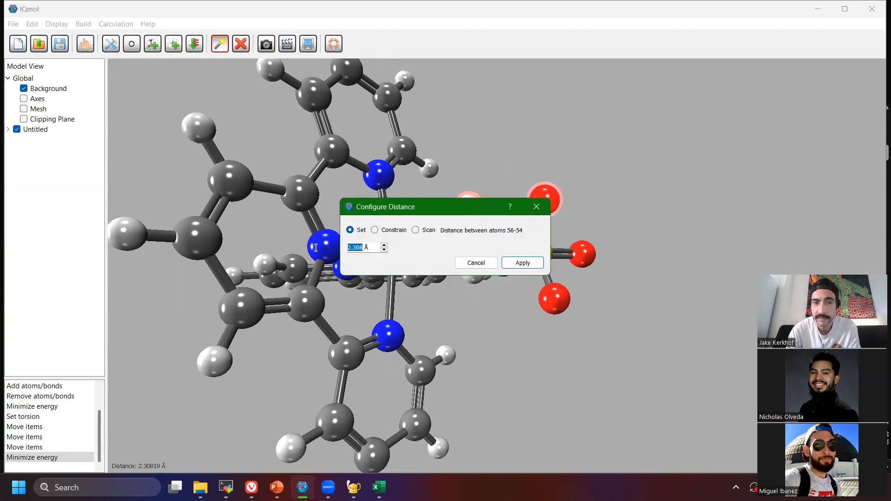
text(1.8)
key(Return)
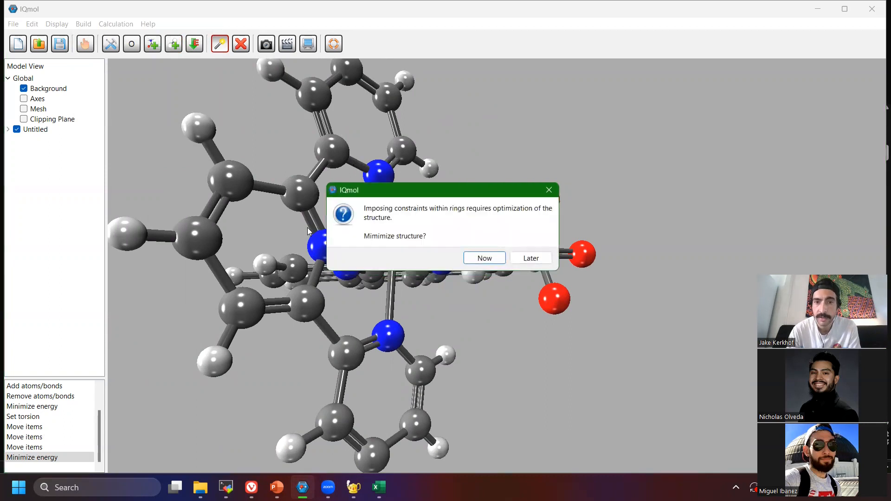
click(515, 258)
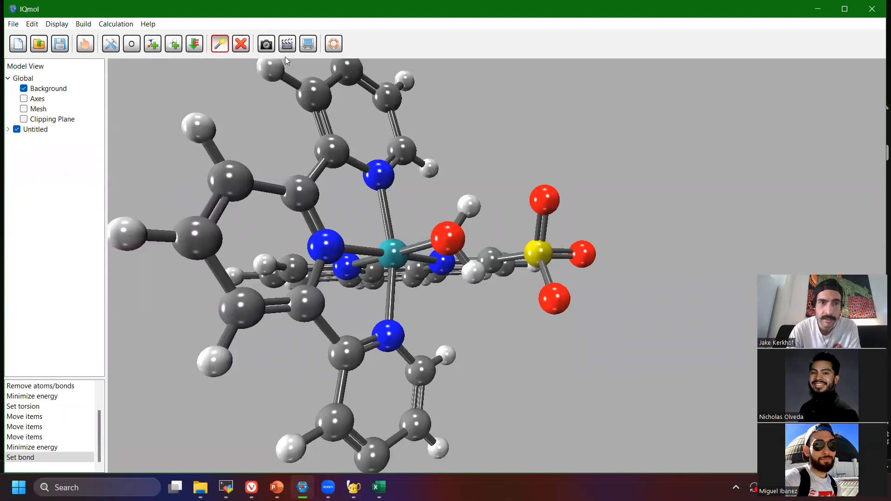
Delete the bond between the ruthenium and the water oxygen, and set the upper water hydrogen to upper sulfonate oxygen distance to 1.8 Å.
click(422, 248)
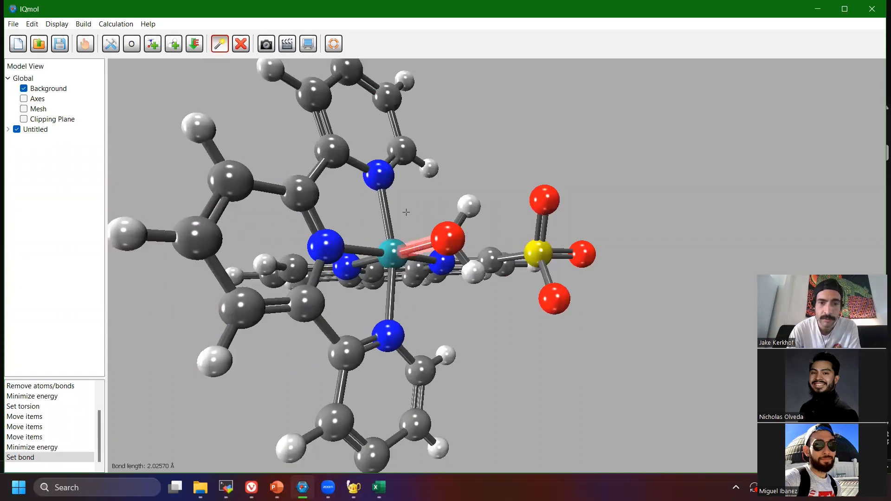
click(241, 44)
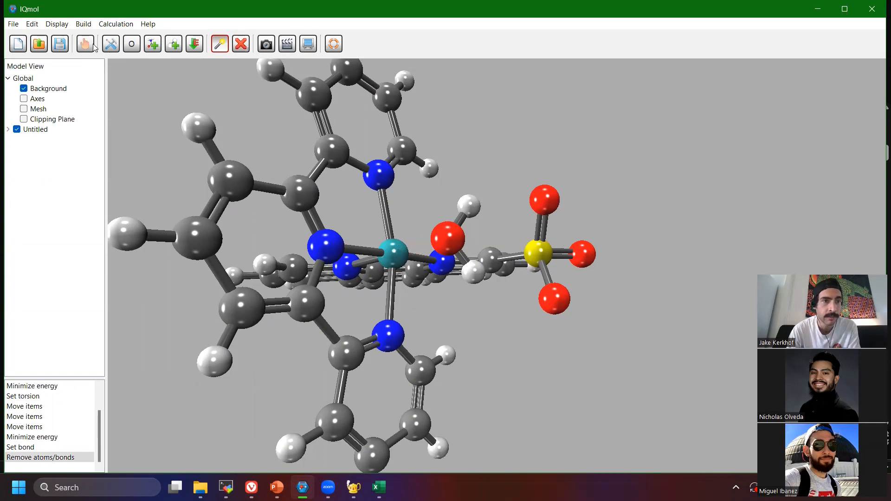
drag(585, 183, 457, 201)
right_drag(460, 308, 412, 257)
right_drag(581, 244, 519, 236)
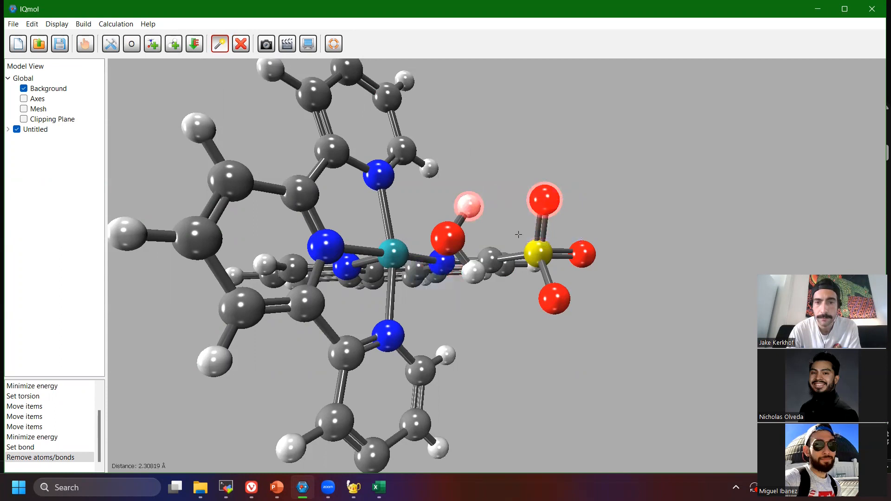
click(85, 24)
click(113, 92)
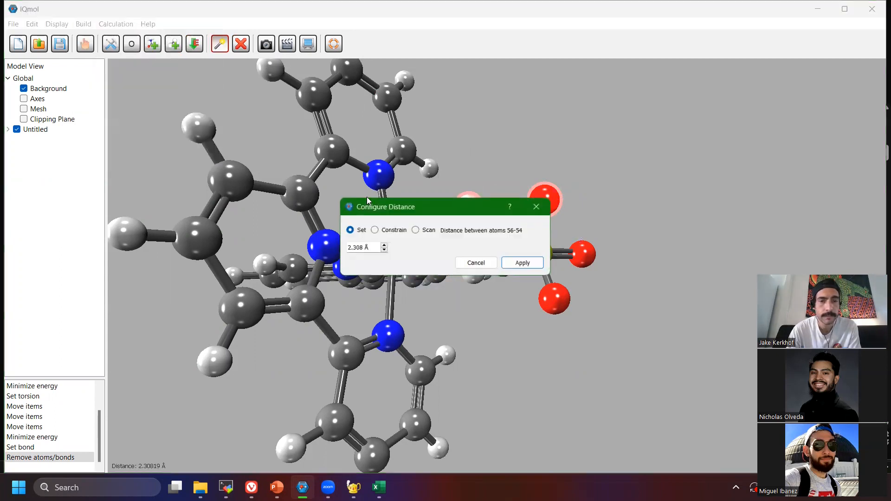
double_click(341, 249)
text(1.8)
key(Return)
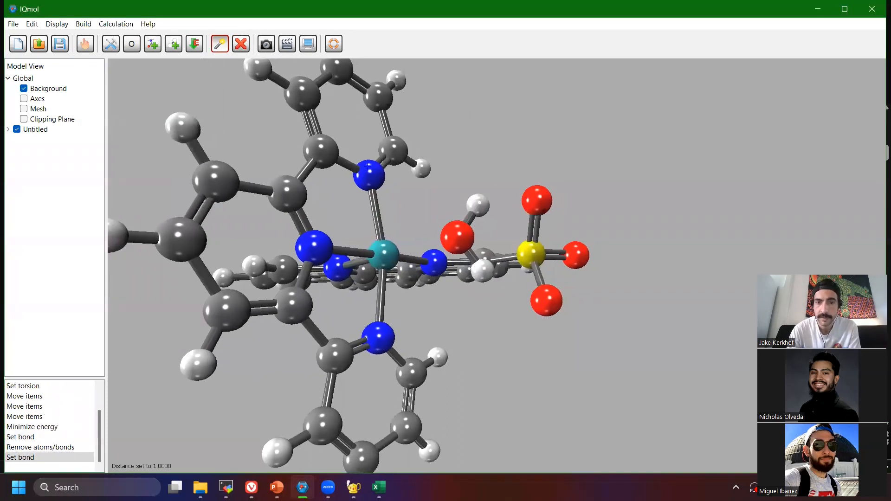
Inspect the placement of the unbonded water between the ruthenium and the sulfonate from several angles.
click(82, 42)
drag(620, 198, 496, 220)
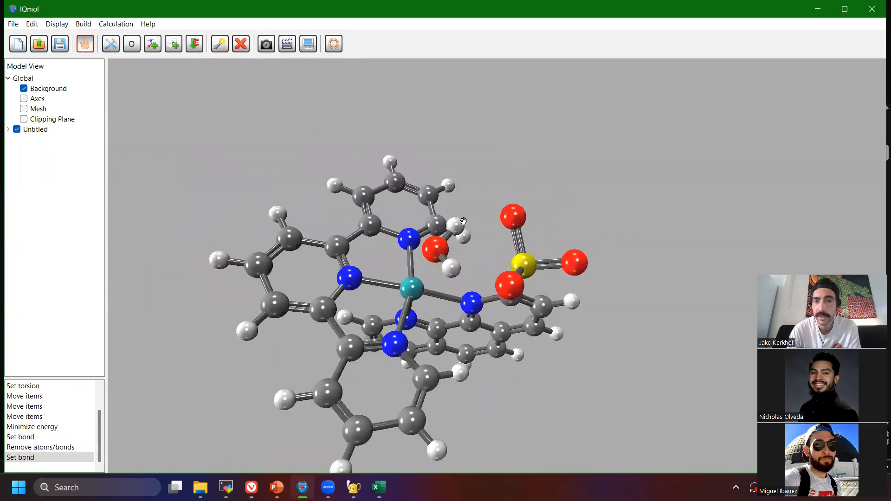
drag(561, 207, 614, 254)
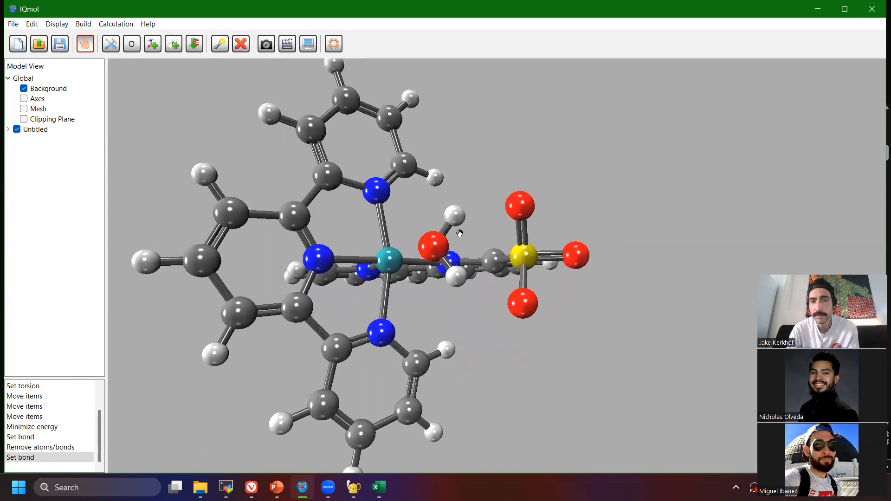
drag(494, 302, 430, 242)
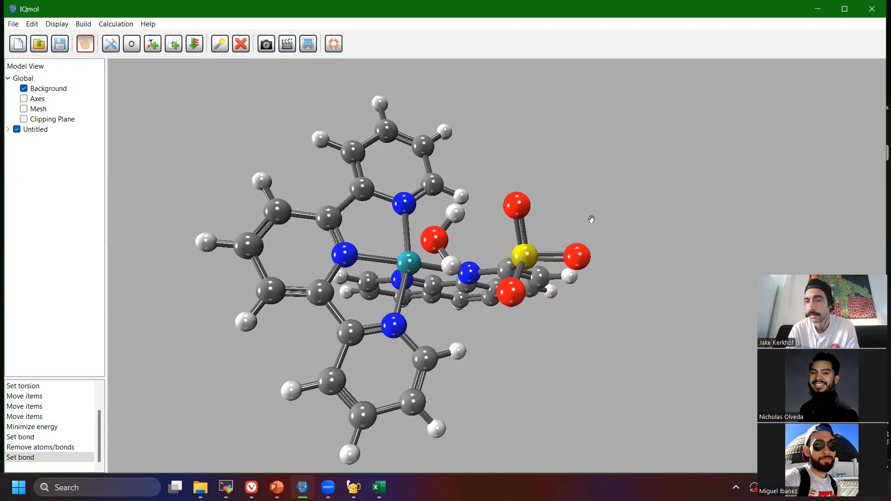
drag(531, 213, 596, 222)
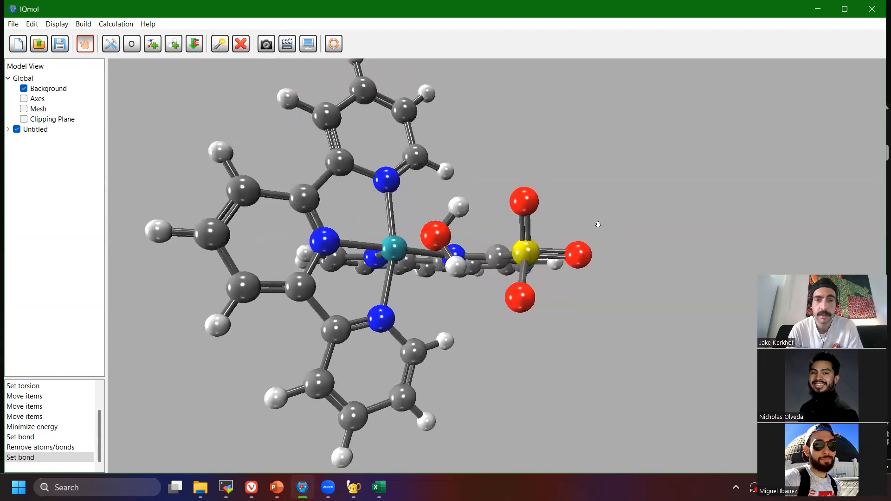
Open the geometric constraint settings for the upper water hydrogen and upper sulfonate oxygen, keeping both atoms in view.
click(84, 25)
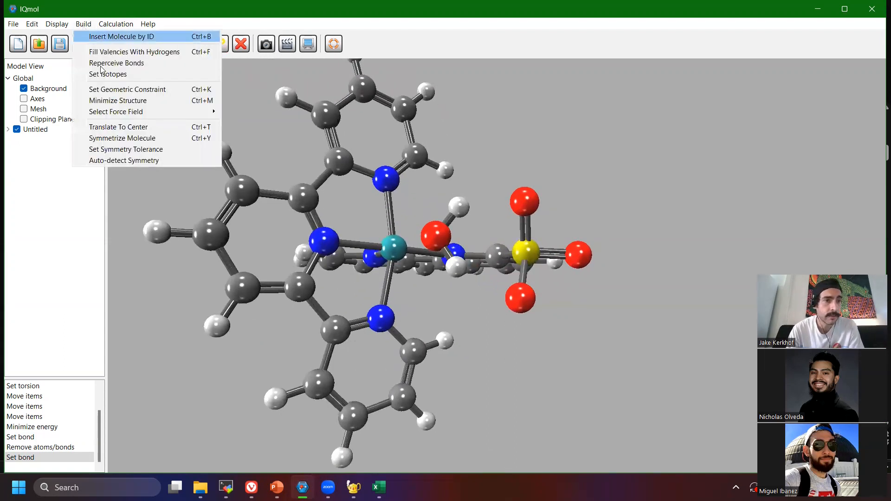
click(114, 89)
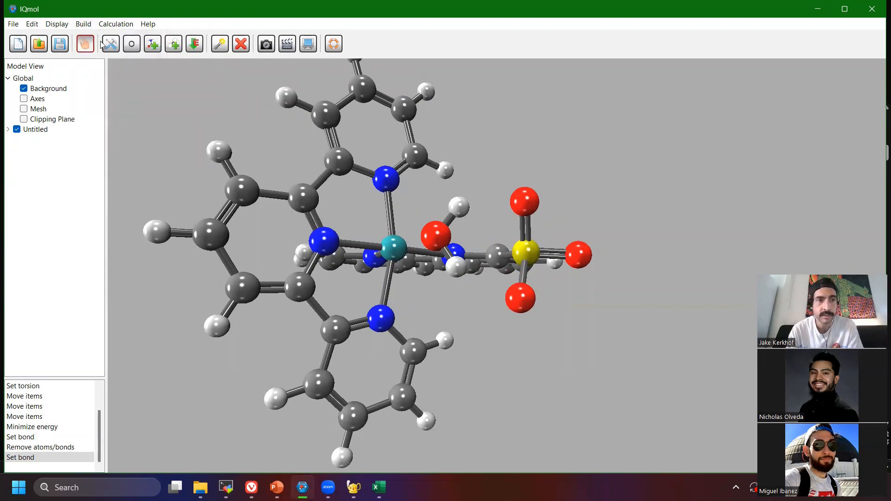
click(218, 48)
drag(557, 176, 457, 208)
drag(476, 236, 435, 228)
right_drag(434, 228, 427, 225)
right_drag(560, 240, 503, 233)
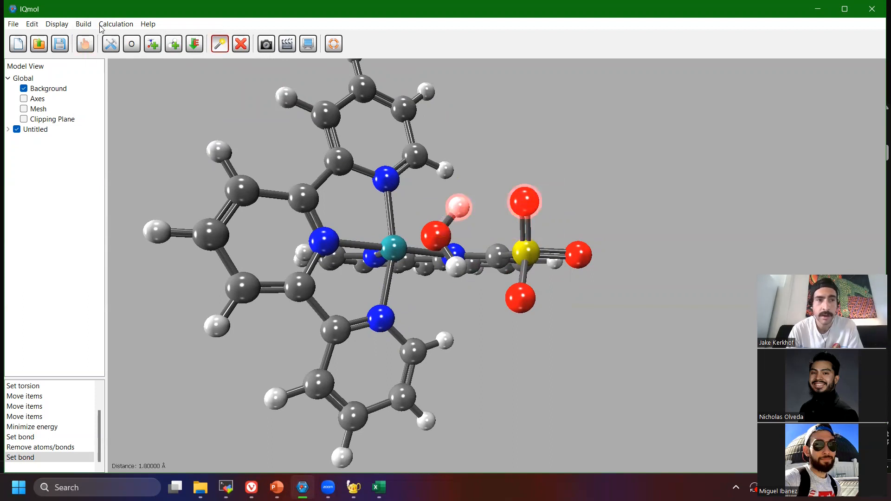
click(86, 25)
click(118, 88)
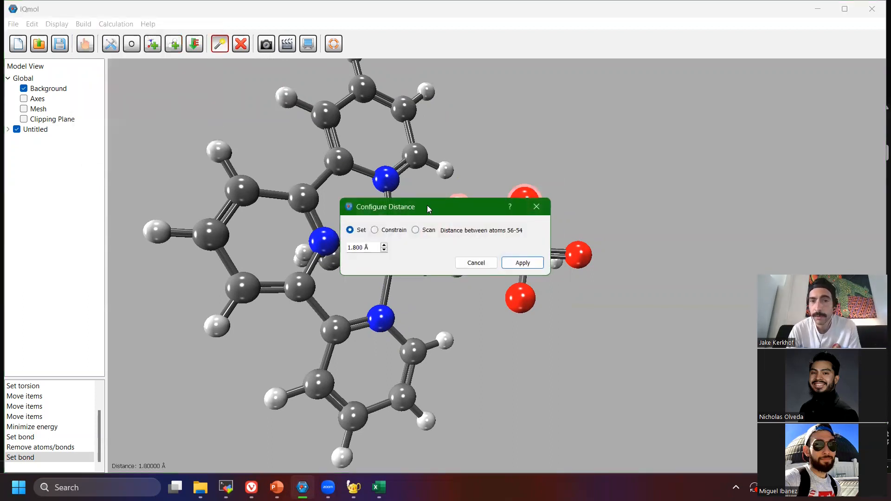
drag(418, 207, 303, 203)
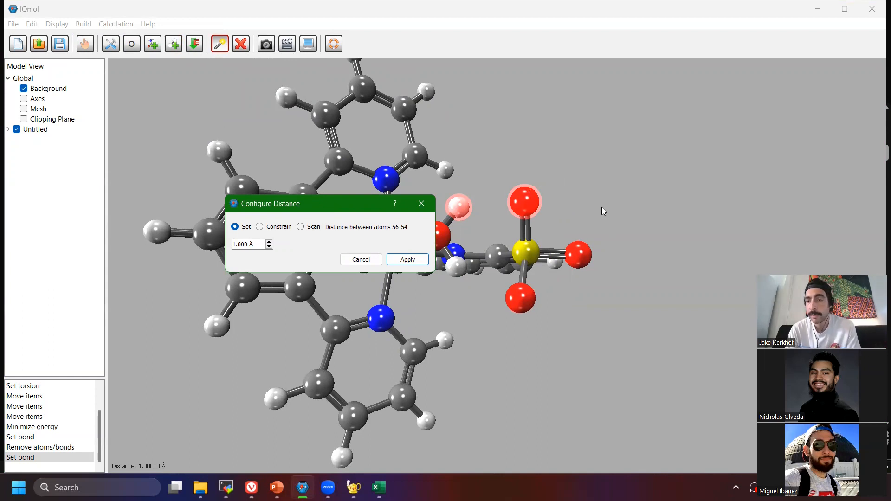
Look through the Constrain, Scan and Set modes for the distance between the selected hydrogen and sulfonate oxygen, leaving without applying any.
click(259, 227)
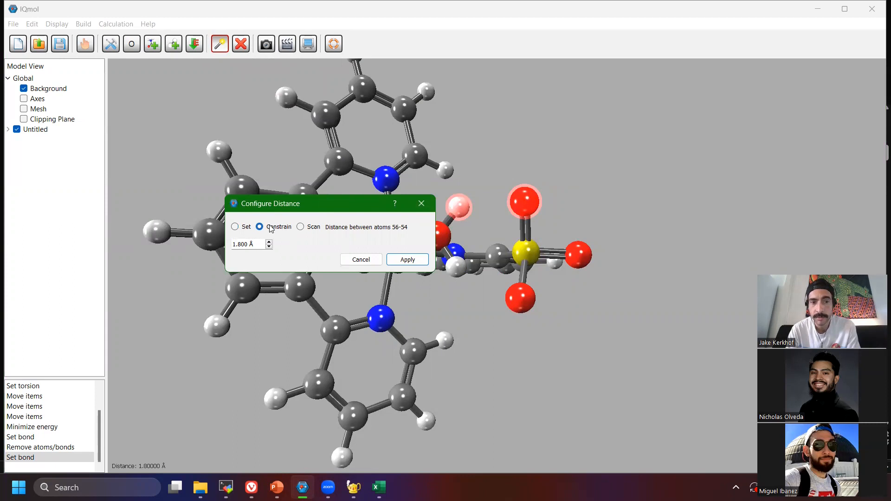
click(309, 227)
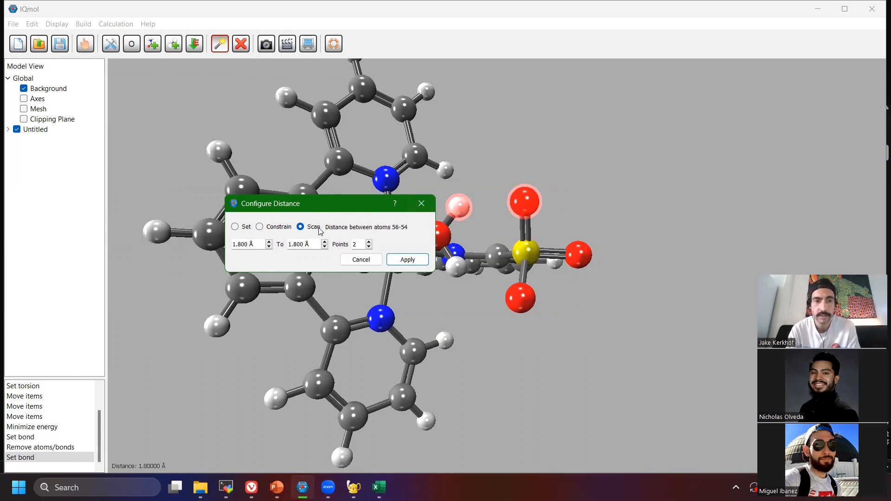
click(268, 229)
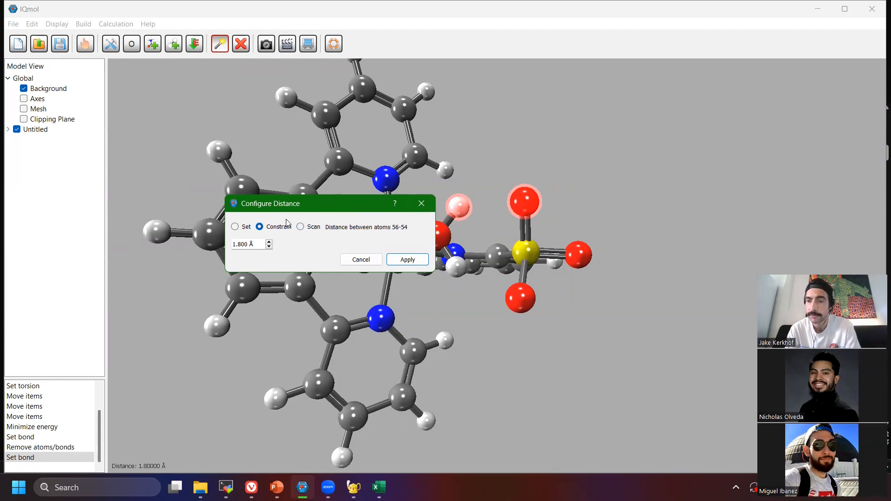
click(235, 227)
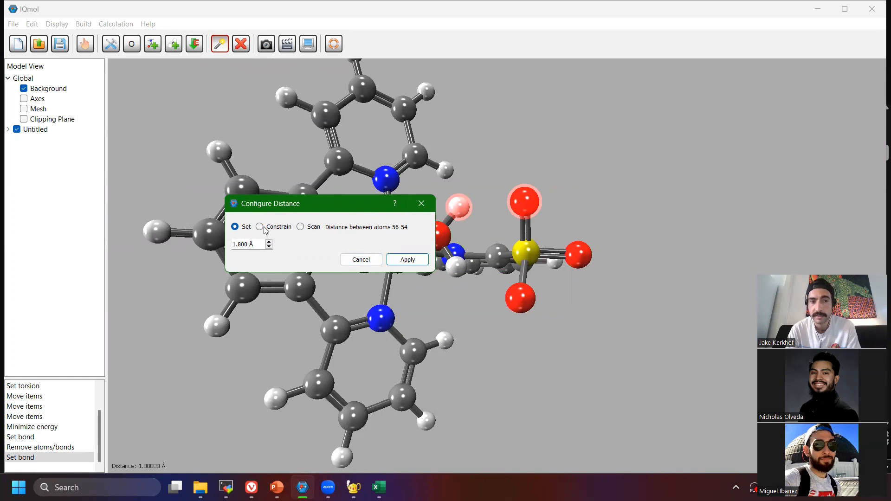
click(361, 260)
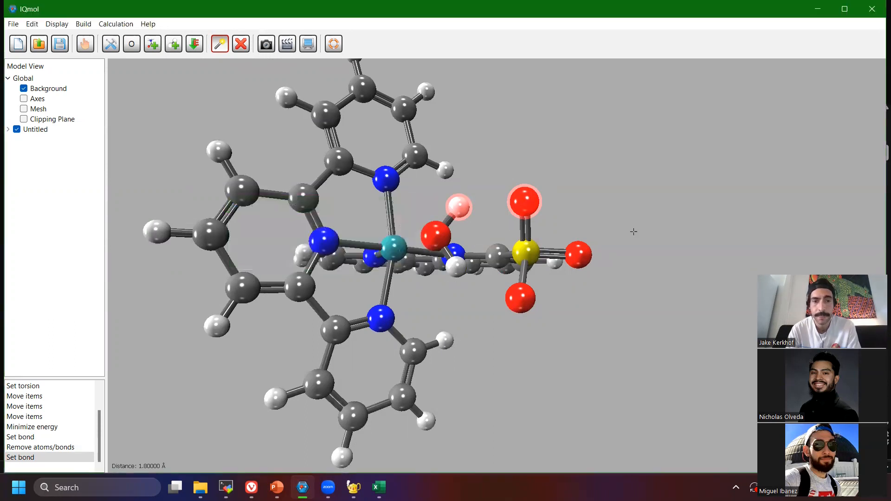
Open the Q-Chem setup for the ruthenium complex and examine the generated input file down to its $rem section.
click(85, 44)
drag(428, 271, 495, 205)
scroll(495, 206, down, 3)
drag(584, 186, 530, 224)
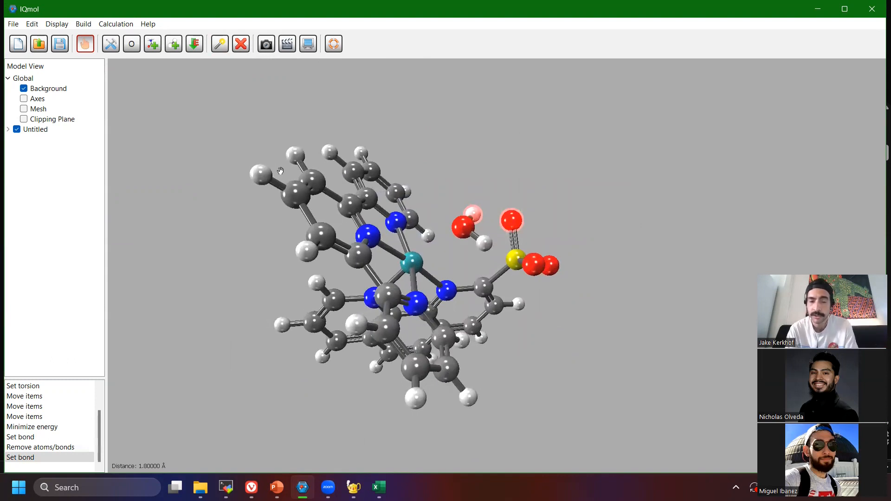
click(115, 24)
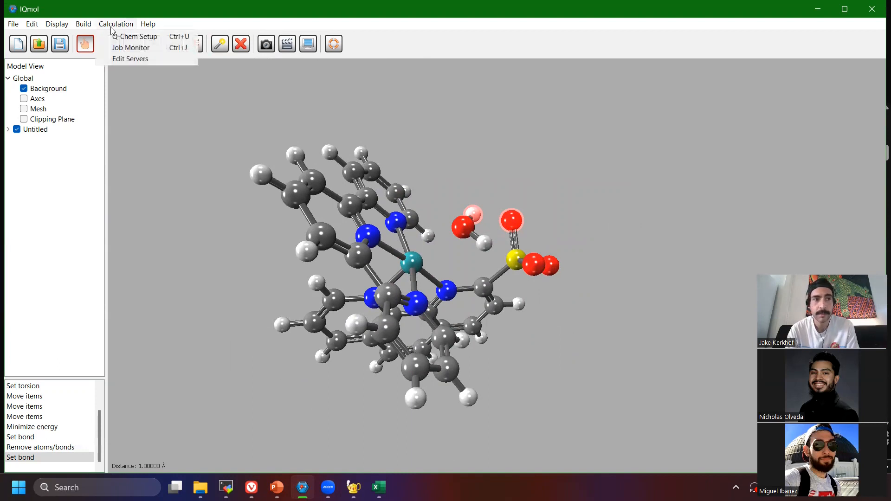
click(113, 26)
click(113, 26)
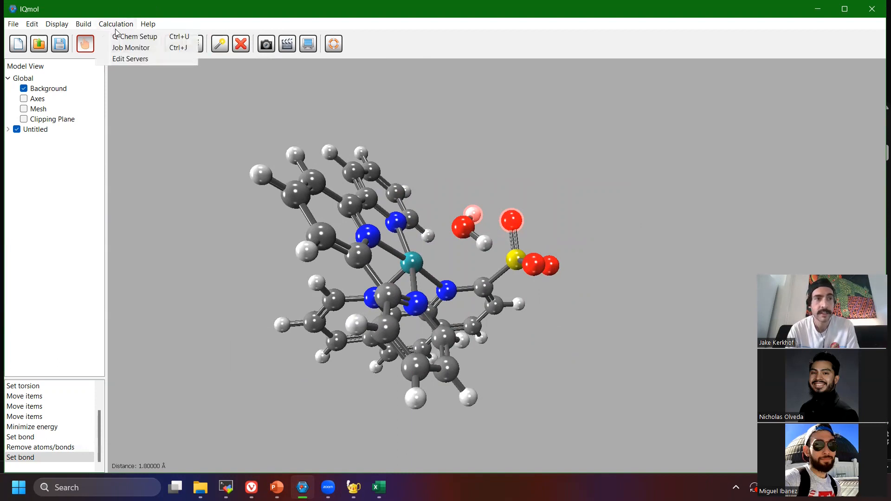
click(121, 38)
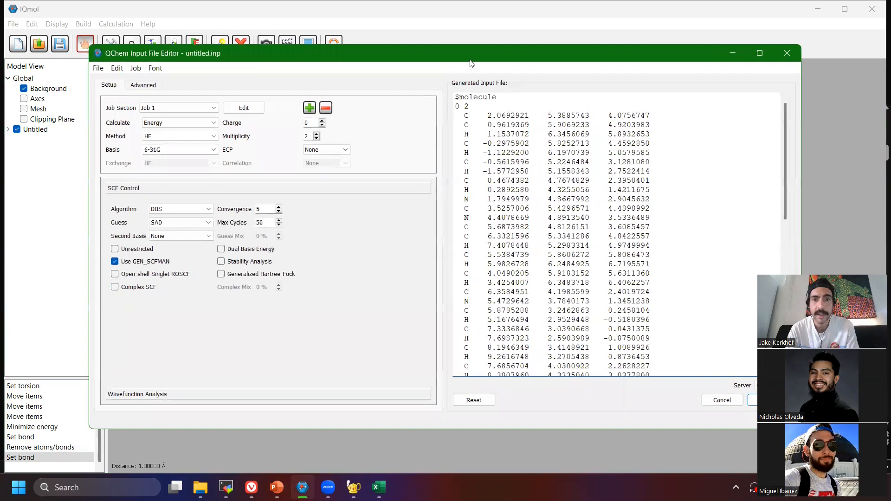
drag(462, 60, 399, 56)
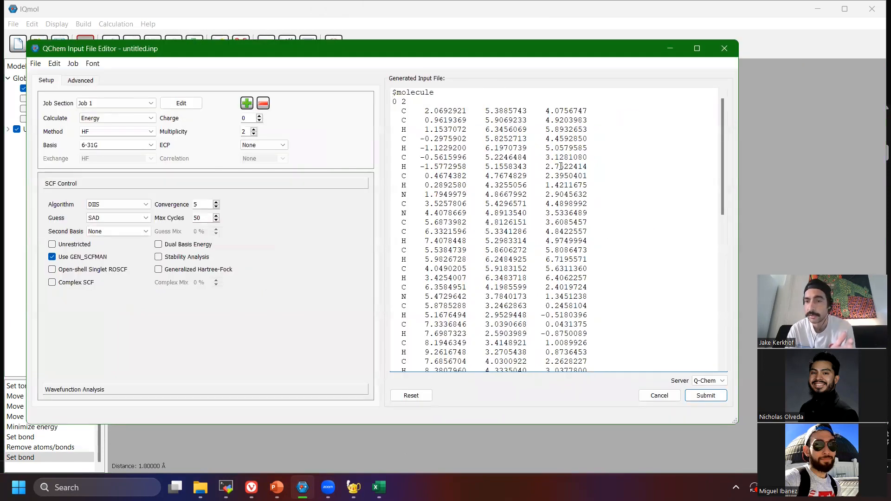
scroll(588, 184, down, 12)
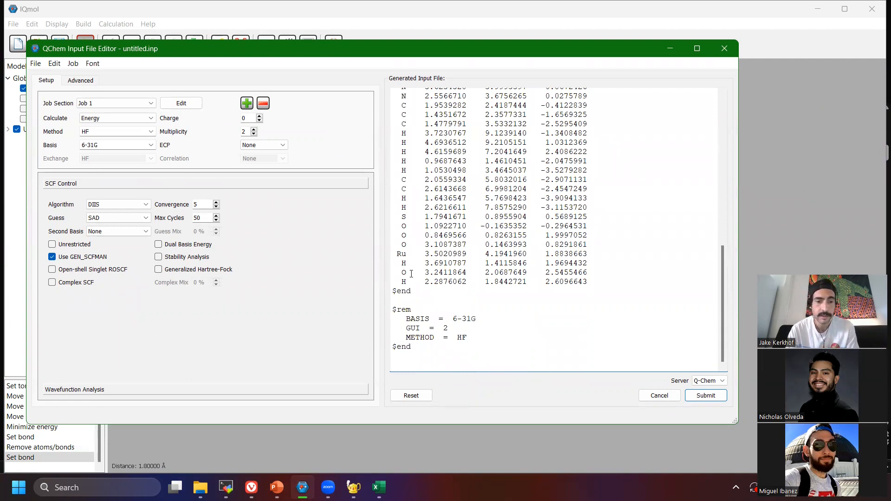
Switch to the PowerPoint workshop deck and start the slide show from the "Types of DFT jobs" slide.
click(277, 487)
click(90, 338)
click(76, 272)
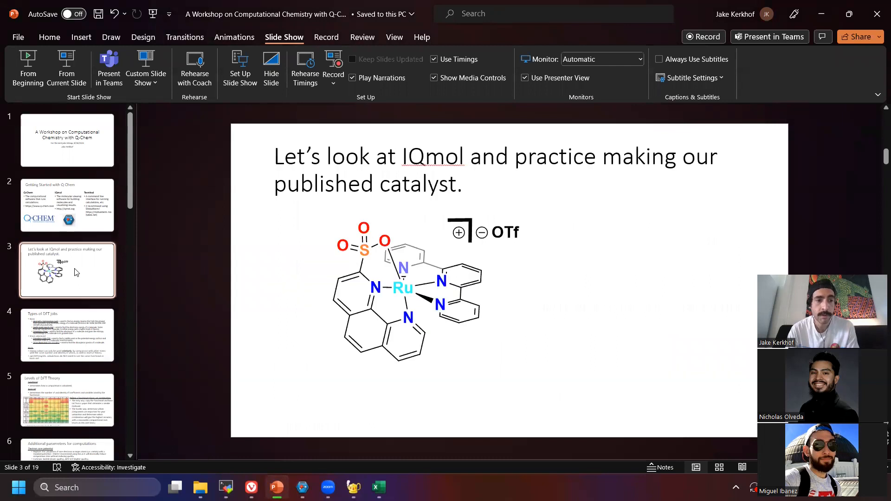
click(79, 326)
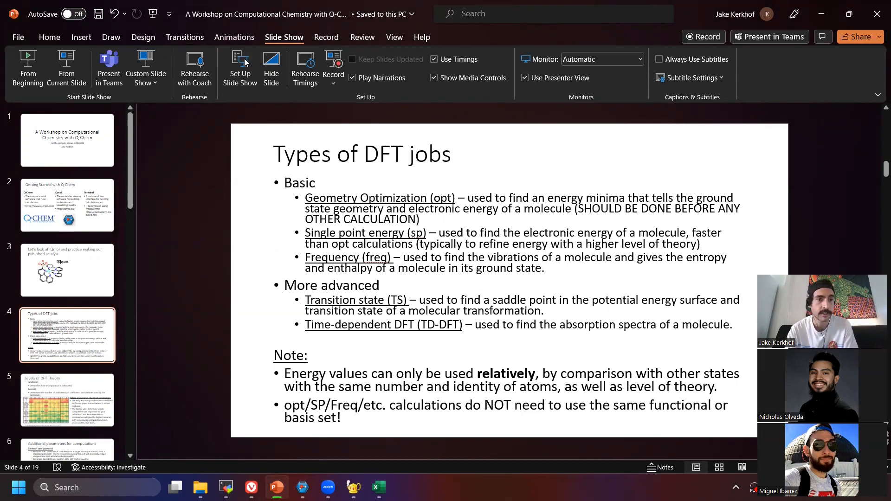
click(65, 74)
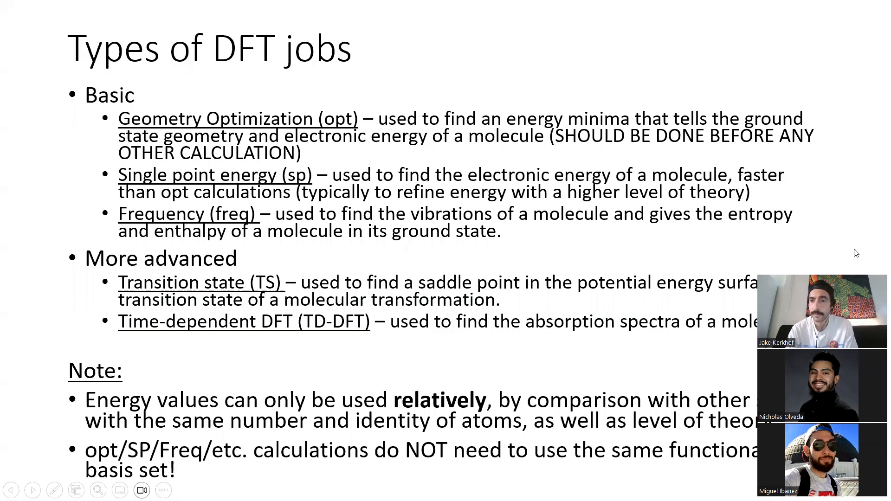
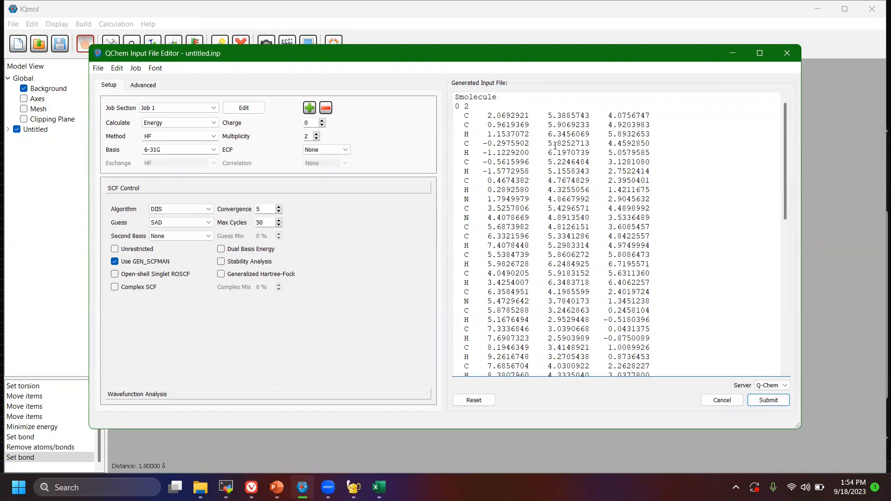
Examine the generated input file from the molecular coordinates down to the BASIS, GUI and METHOD entries in its $rem section.
scroll(476, 98, down, 15)
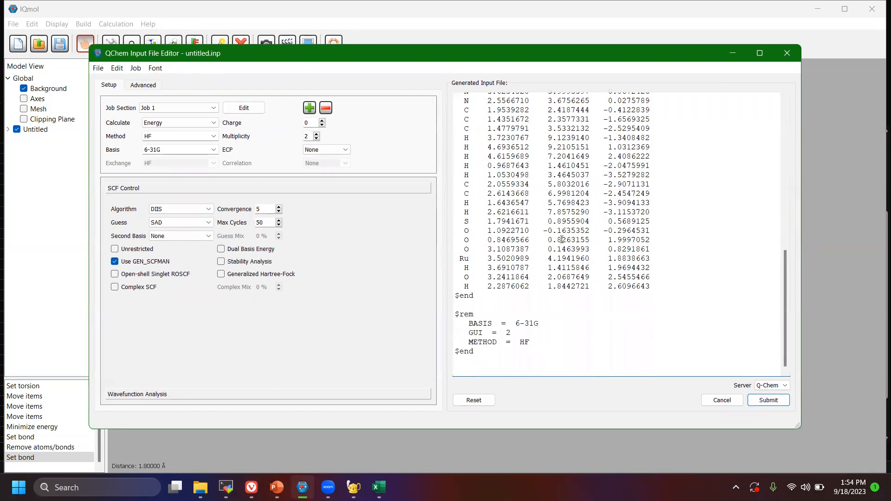
drag(549, 360, 487, 333)
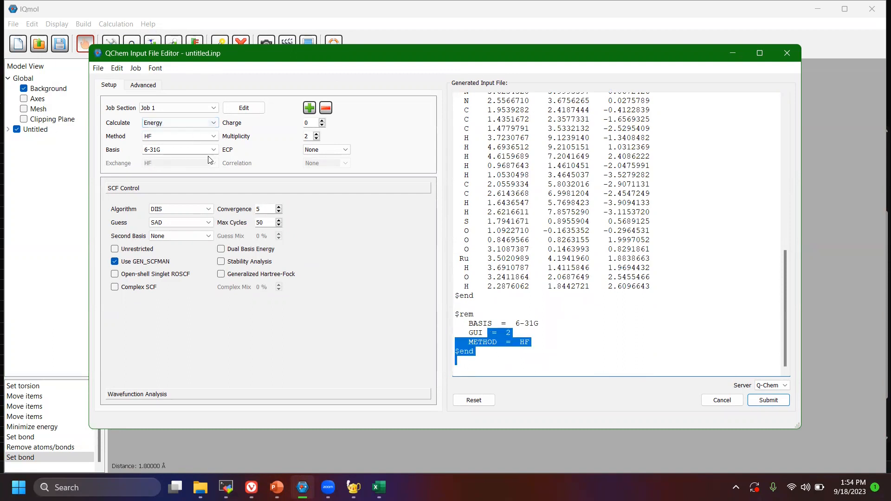
click(541, 351)
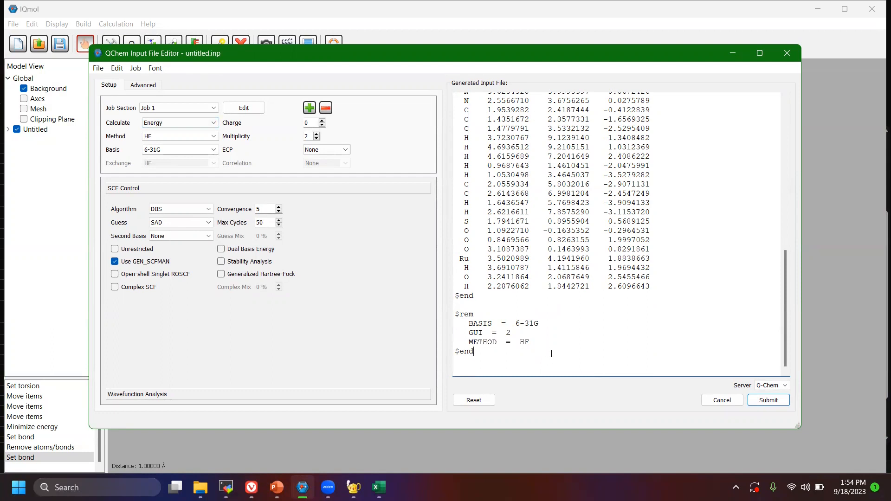
scroll(551, 353, up, 10)
scroll(550, 353, down, 8)
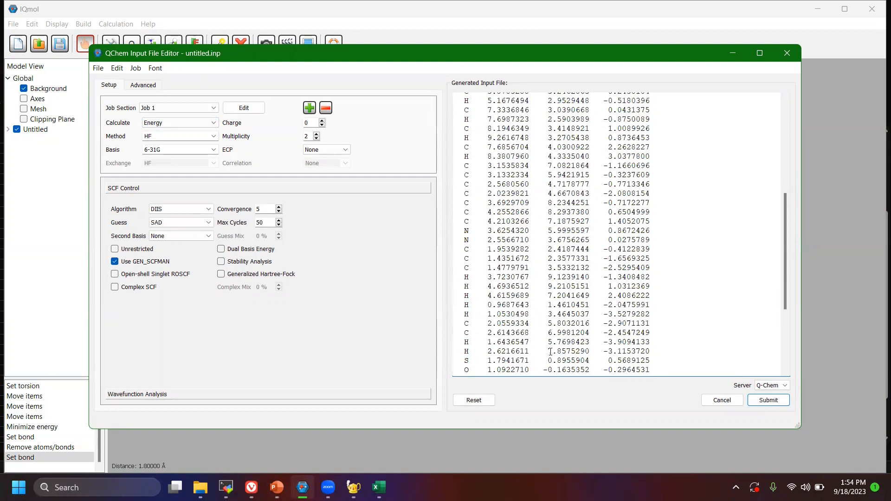
scroll(548, 351, down, 2)
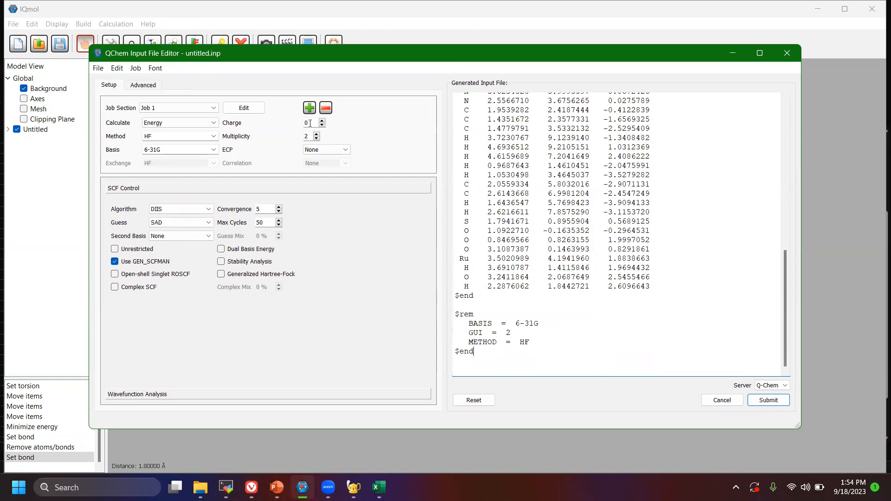
Try adding a line of filler text below the METHOD entry in the $rem section and delete it again.
click(566, 341)
key(Return)
text(dhbdj)
key(BackSpace)
key(BackSpace)
key(BackSpace)
key(BackSpace)
key(BackSpace)
key(BackSpace)
Highlight the whole generated input file to review it, clear the selection and return to the $molecule section.
drag(566, 367, 580, 89)
scroll(588, 247, down, 6)
scroll(588, 247, down, 8)
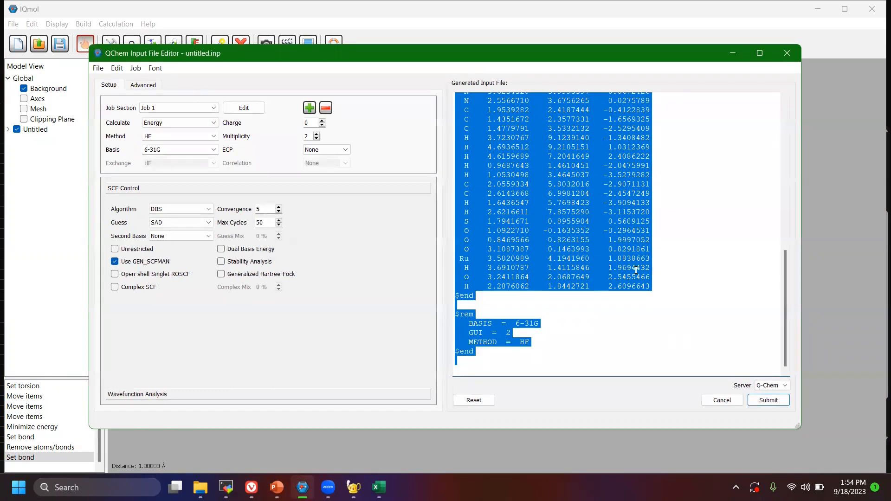
click(668, 339)
scroll(671, 297, up, 14)
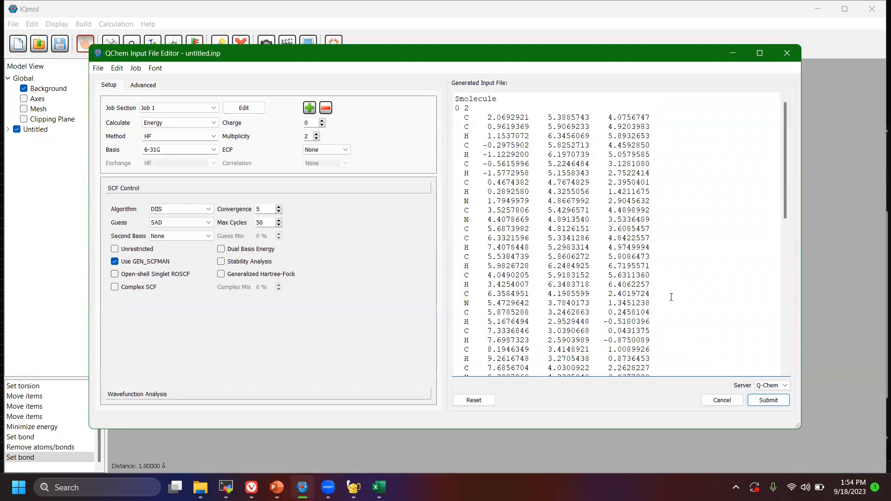
Set the calculation type to Geometry and check the JOB_TYPE entry in the $rem section.
click(195, 123)
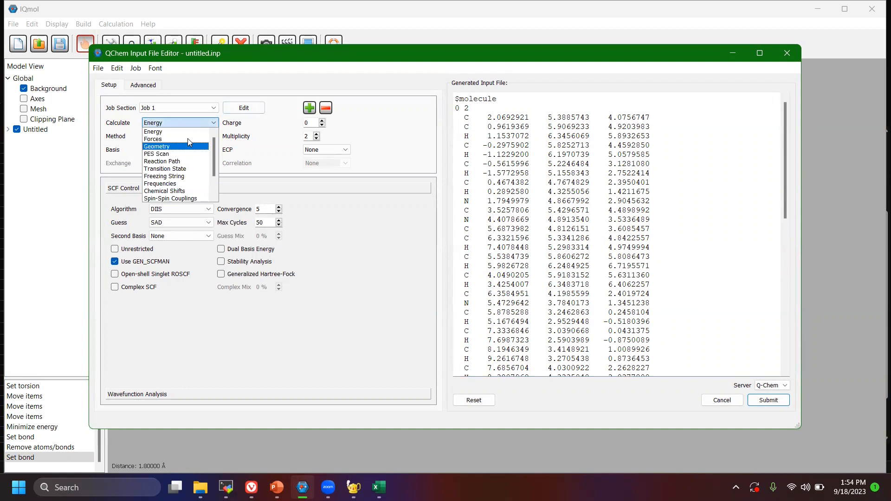
click(160, 131)
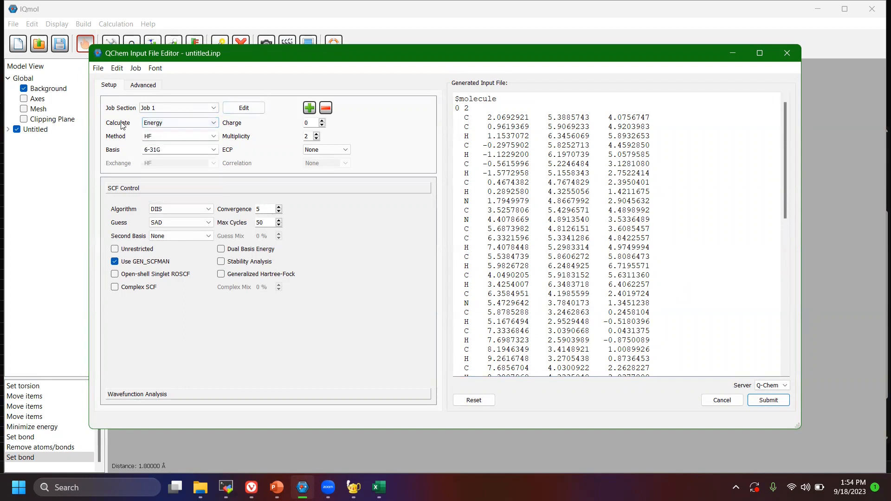
click(167, 124)
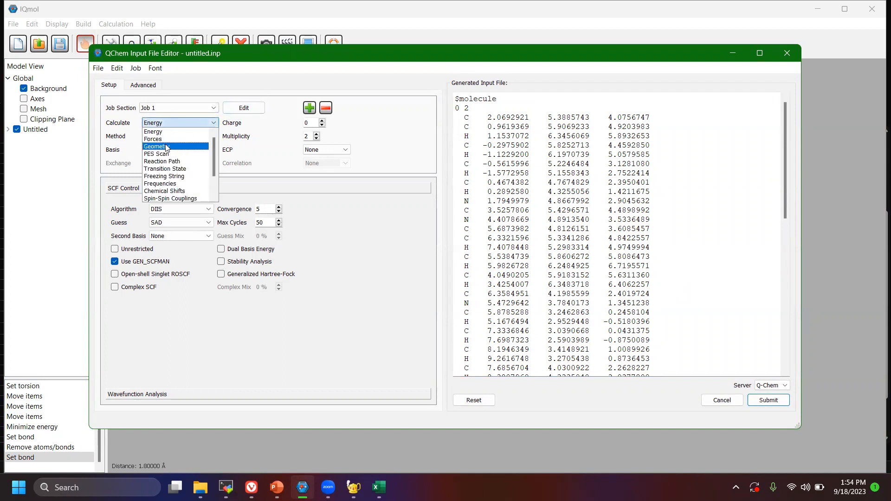
click(169, 132)
click(180, 123)
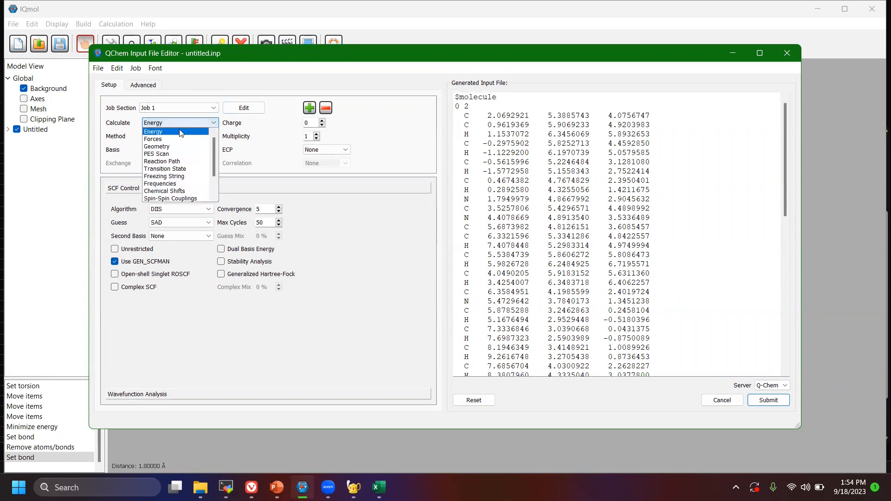
click(156, 146)
scroll(587, 228, down, 4)
scroll(587, 229, down, 10)
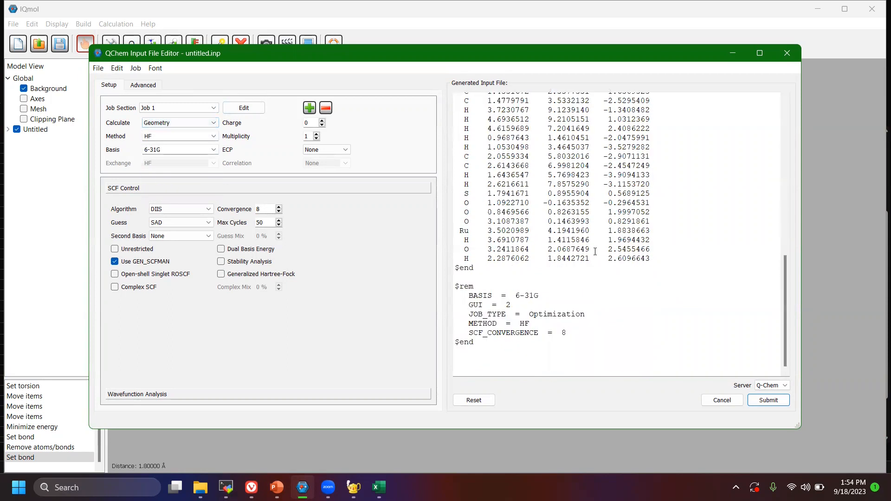
drag(469, 315, 583, 317)
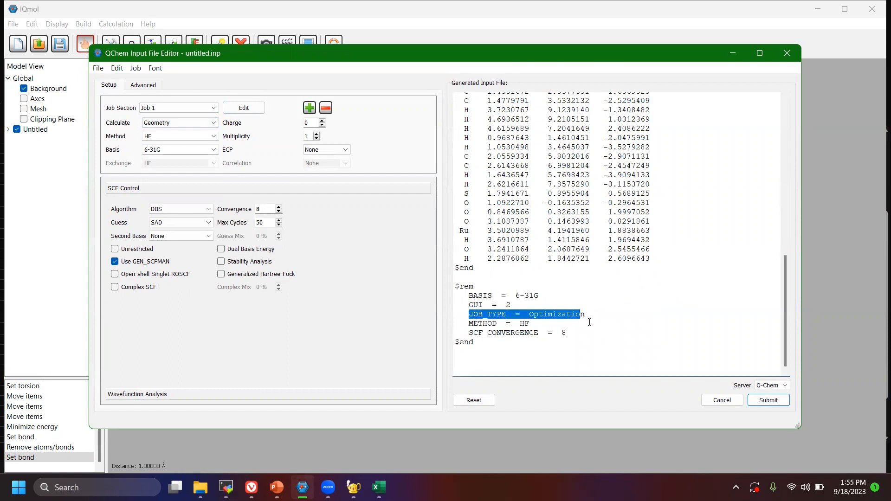
click(587, 317)
Look through the available calculation types, including Frequencies, Transition State and PES Scan, keeping Geometry.
click(181, 123)
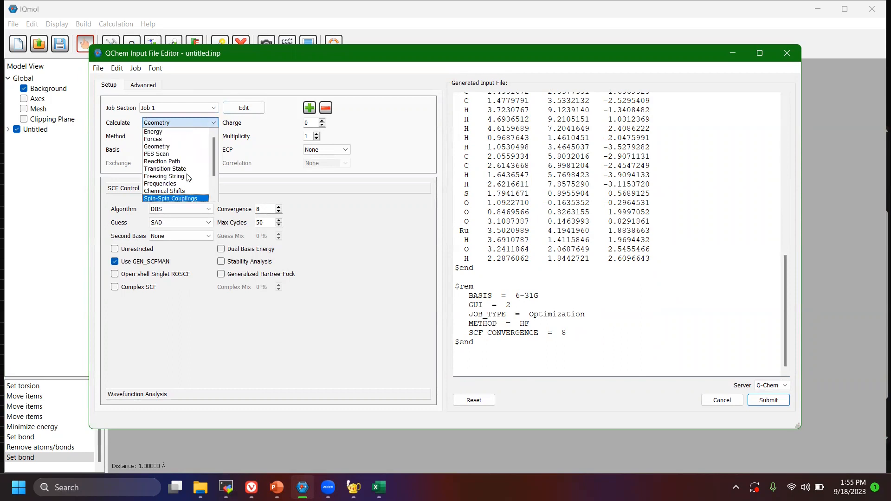
scroll(180, 156, down, 2)
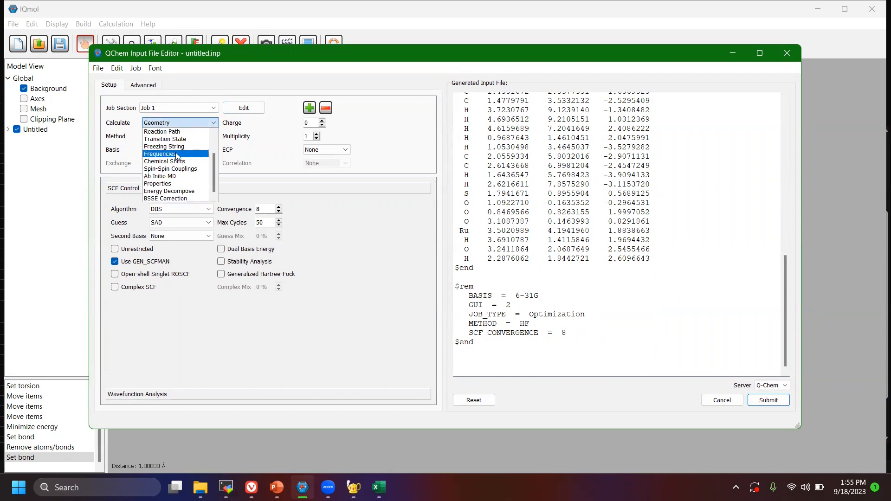
scroll(178, 156, up, 2)
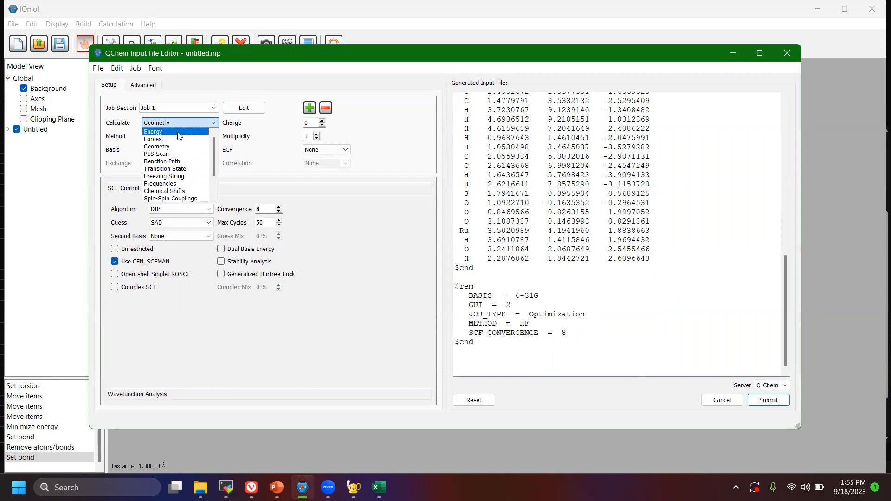
scroll(190, 155, down, 2)
scroll(178, 157, up, 2)
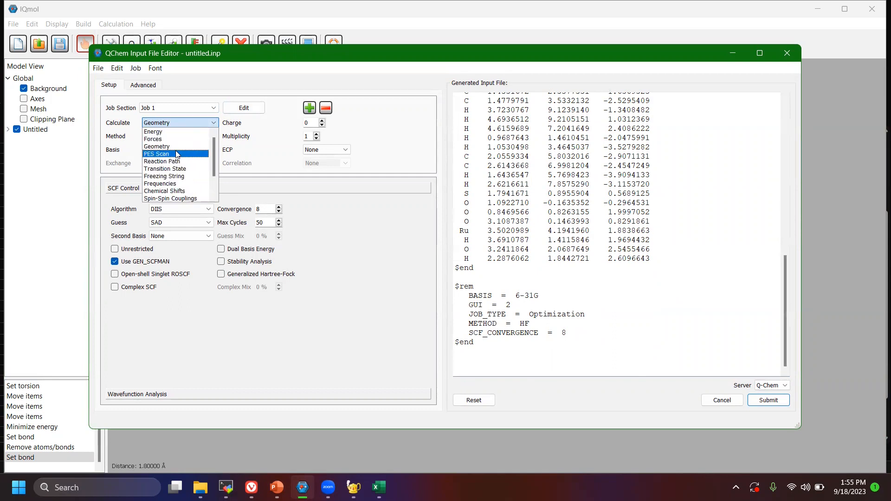
click(187, 124)
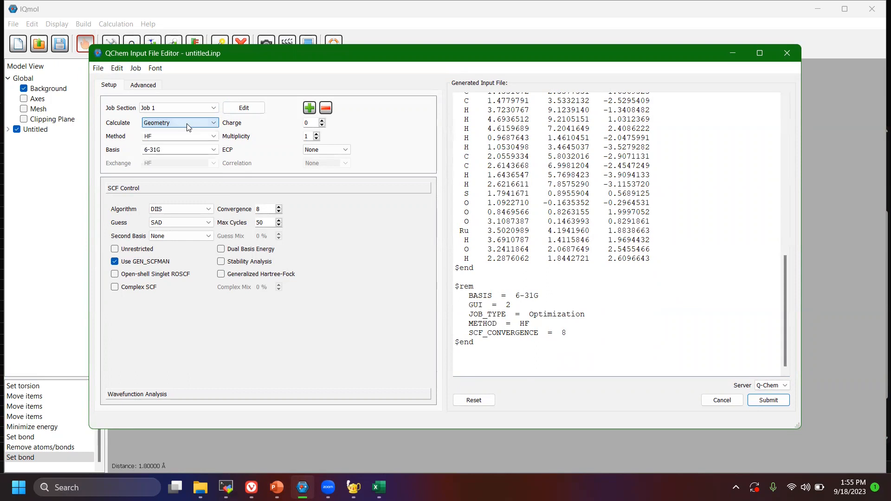
Set the method to Omega-B97X-V and check the METHOD entry in the $rem section.
click(214, 136)
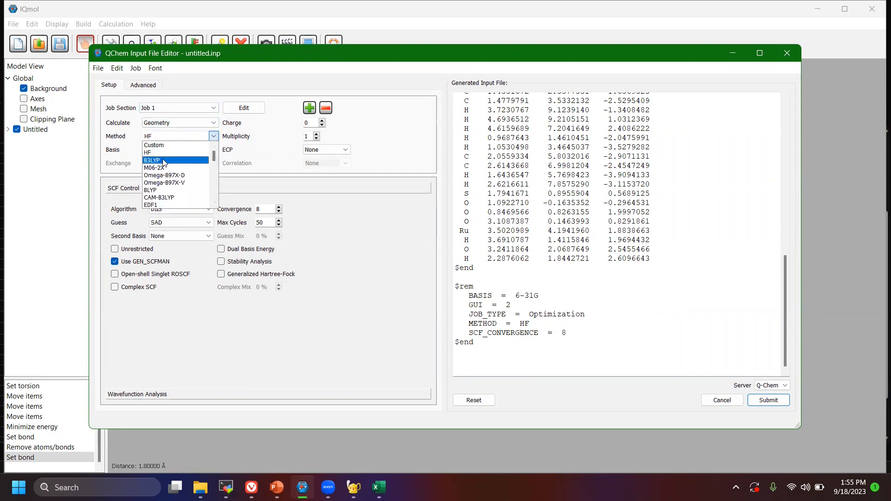
click(181, 183)
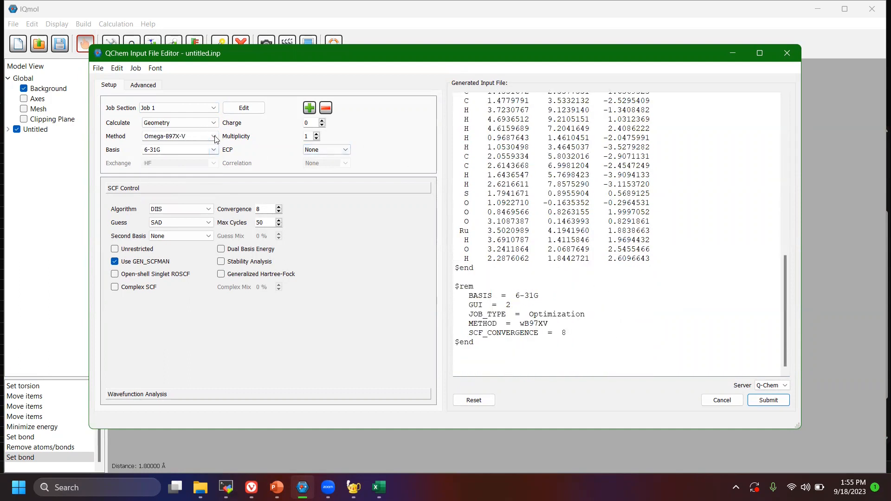
click(213, 136)
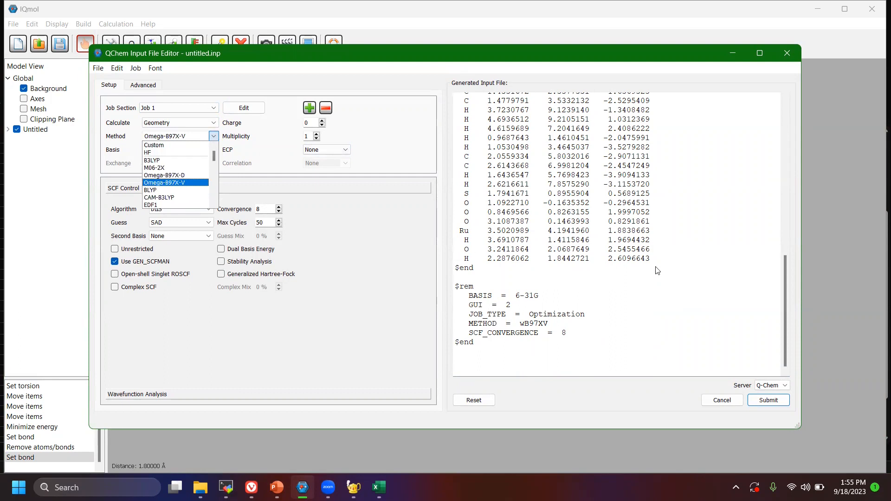
click(549, 322)
drag(549, 323, 519, 323)
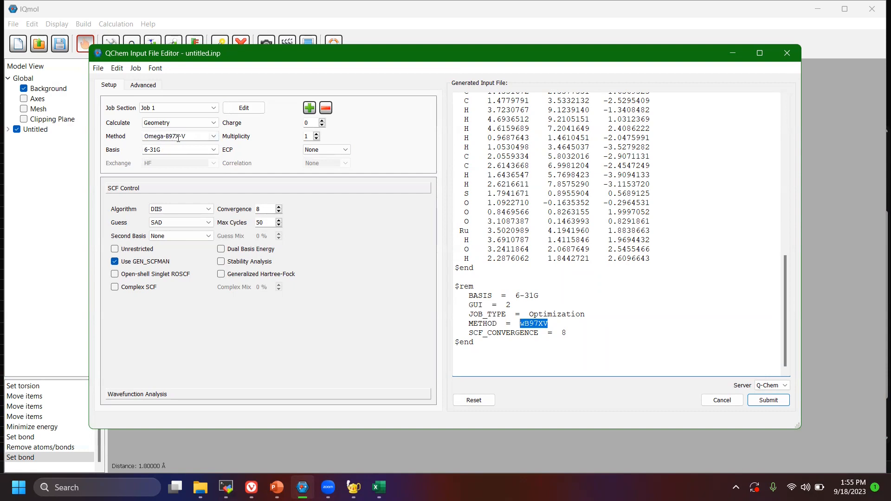
drag(469, 323, 548, 323)
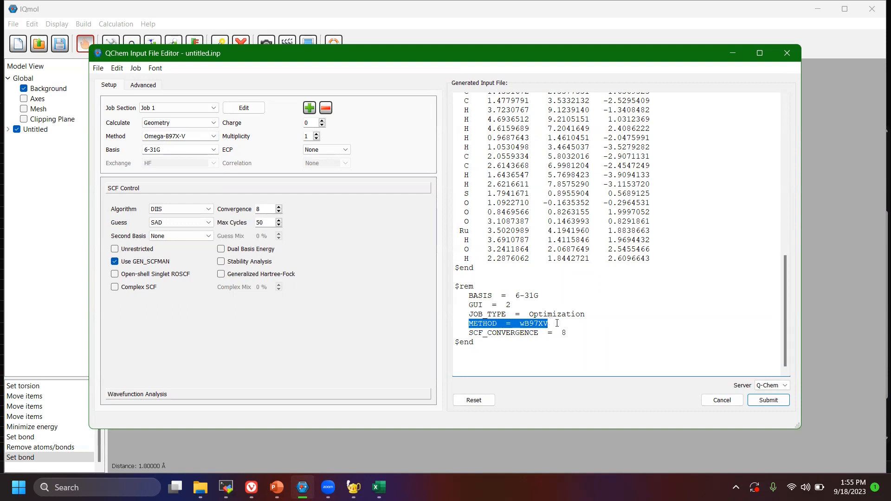
click(556, 323)
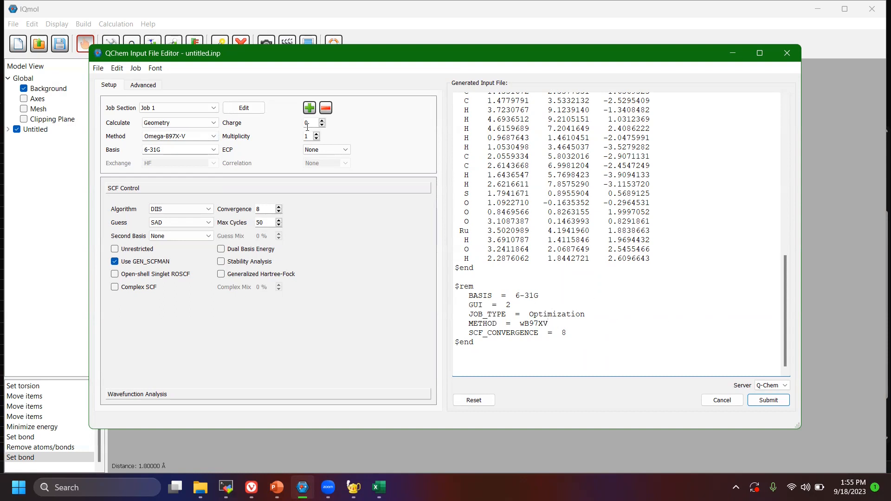
Look through the available basis sets and choose 4-31G as the basis.
click(214, 149)
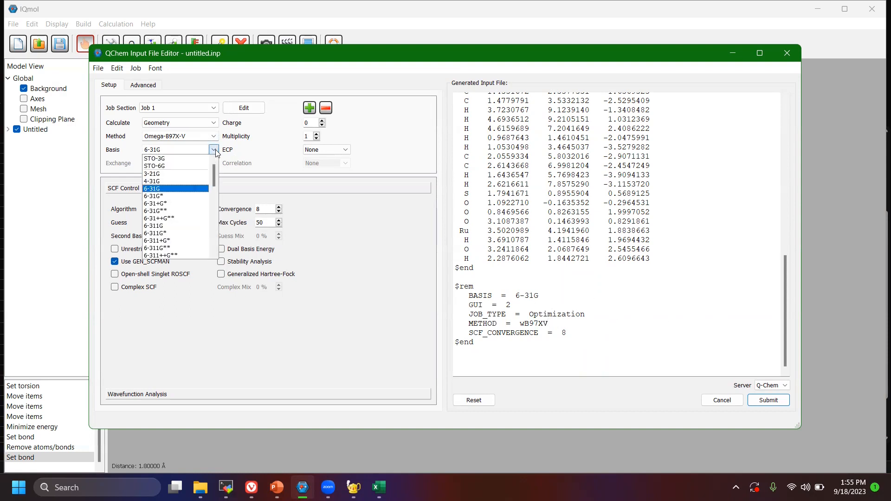
mouse_move(215, 168)
mouse_down()
mouse_move(212, 242)
mouse_move(212, 163)
mouse_up()
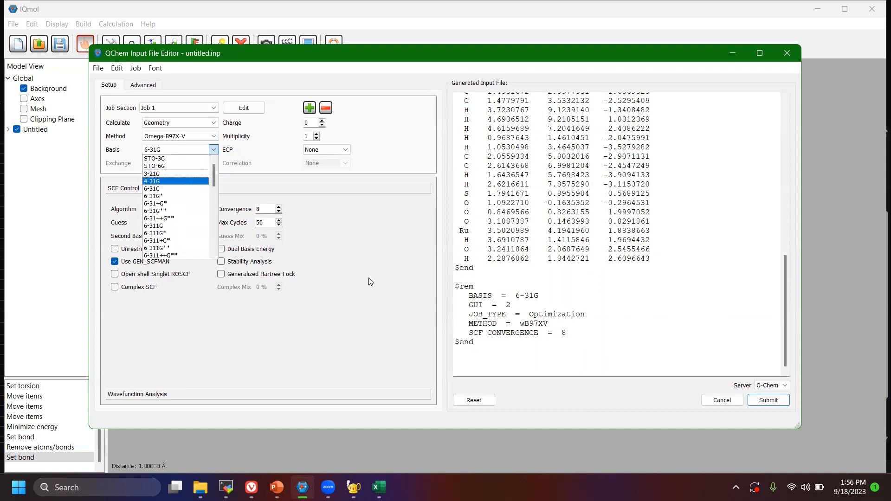
scroll(168, 183, down, 2)
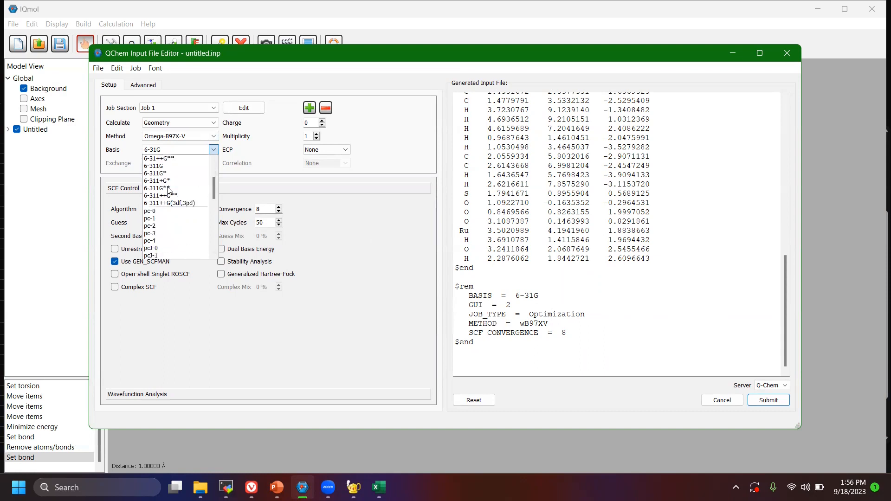
scroll(175, 201, up, 3)
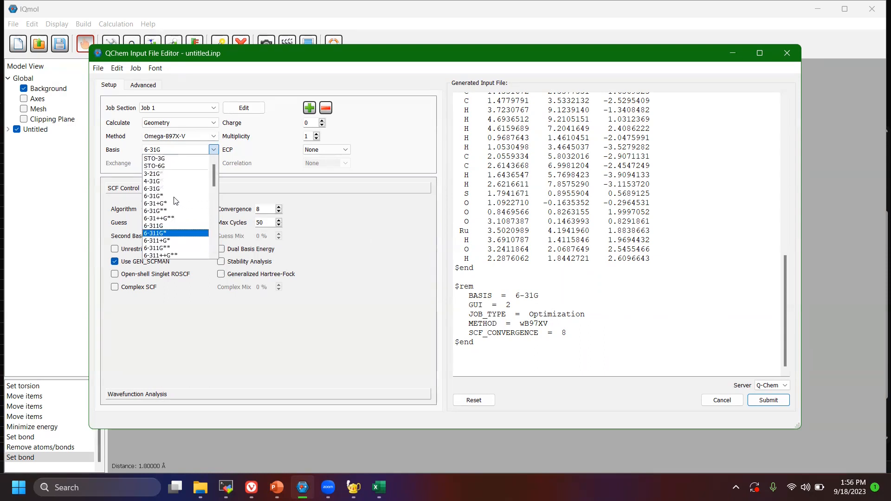
click(173, 174)
click(213, 154)
click(303, 183)
scroll(621, 294, down, 15)
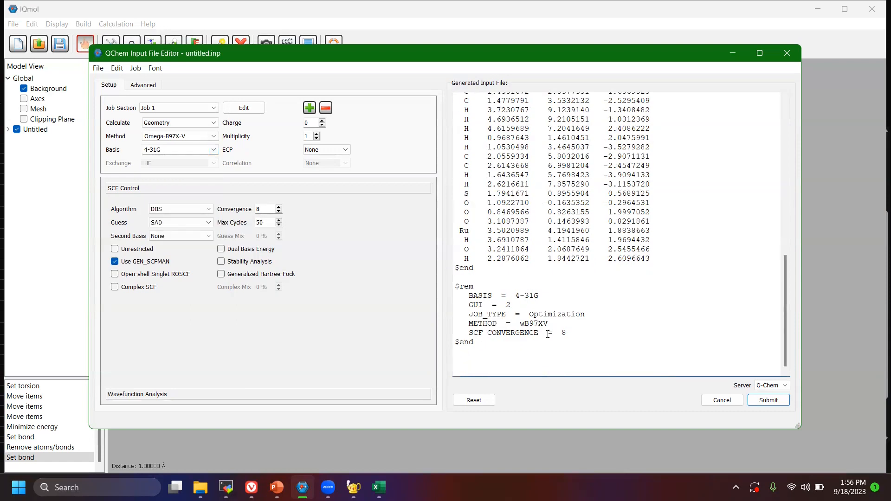
Replace the BASIS value in the $rem section of the generated input file with def2-SVP.
drag(551, 297, 515, 296)
text(def2-SVP)
Try def2-TZVP and def2-QZVP as the BASIS value in the $rem section, restoring def2-SVP at the end.
drag(552, 295, 520, 296)
click(544, 295)
key(BackSpace)
text(TZ)
key(BackSpace)
key(BackSpace)
text(QZ)
key(BackSpace)
key(BackSpace)
text(S)
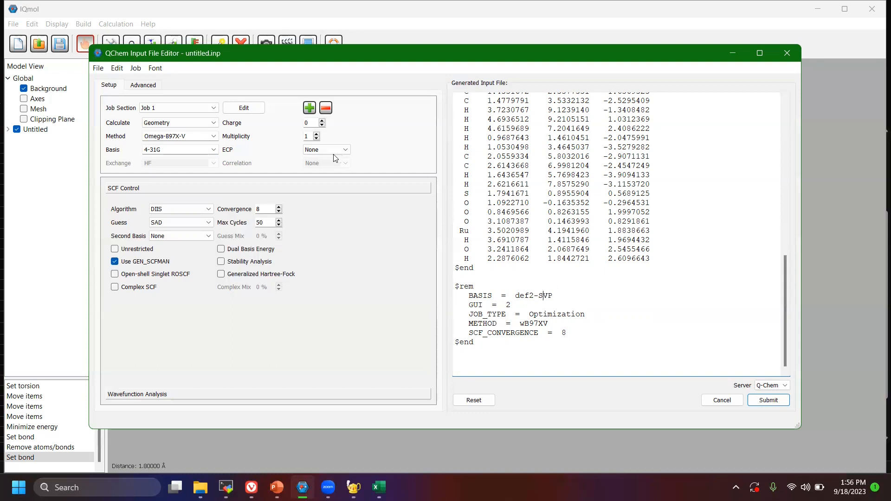
Move the input file editor aside to view the ruthenium complex and bring the editor back into full view.
scroll(656, 240, up, 15)
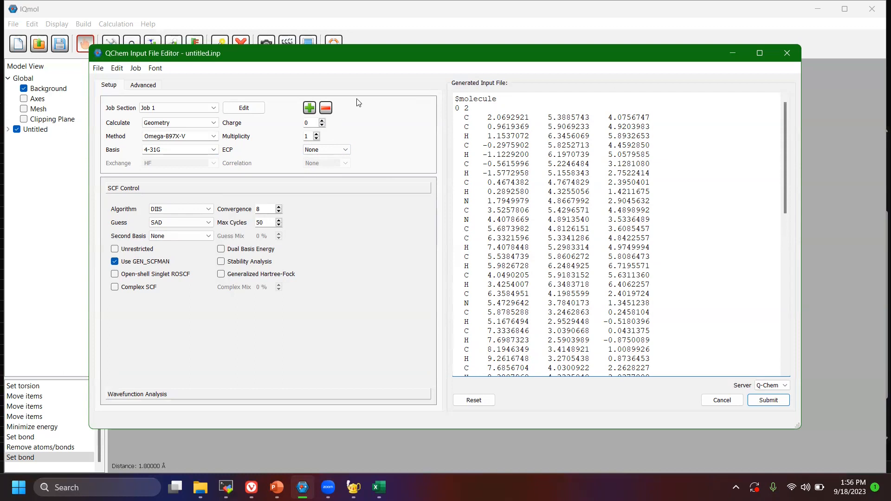
drag(370, 53, 380, 375)
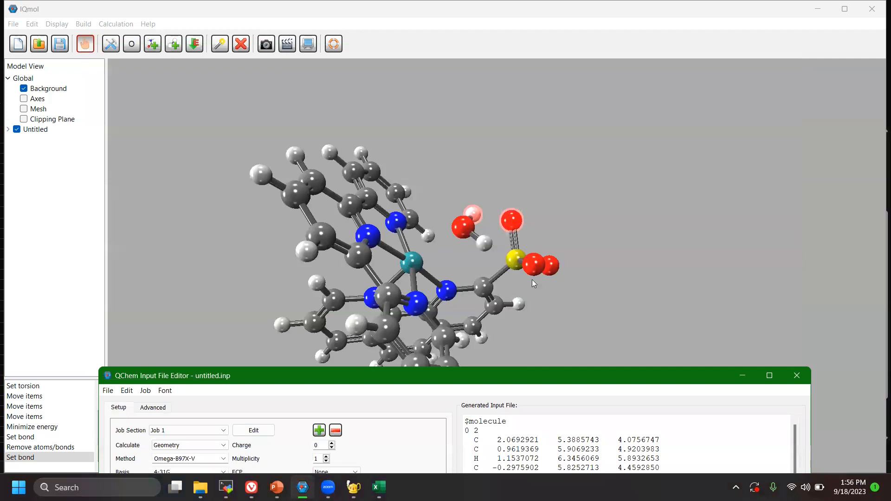
drag(503, 377, 532, 235)
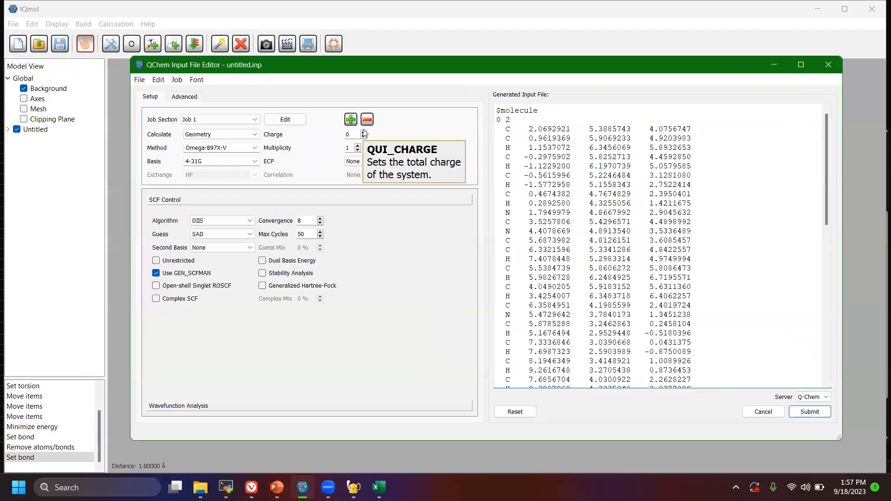
Set the total charge to 1 and place the cursor after the charge value in the $molecule section.
click(363, 134)
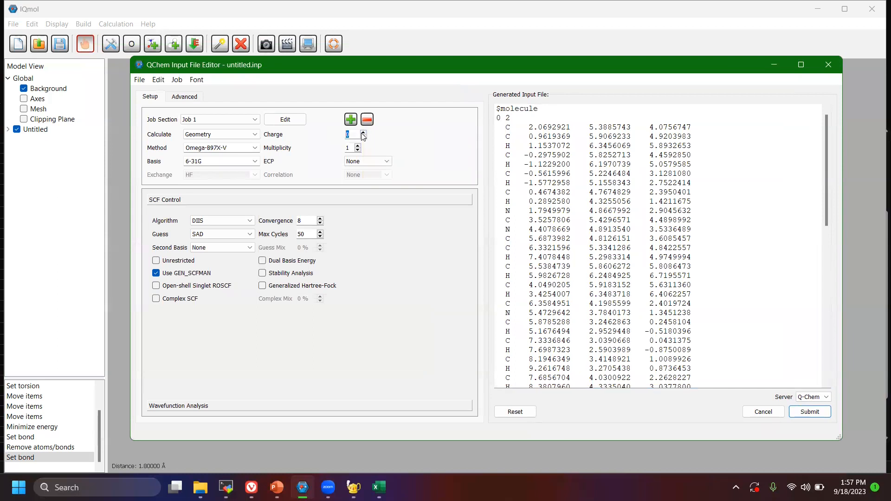
click(363, 133)
click(364, 137)
click(364, 136)
click(363, 132)
click(364, 132)
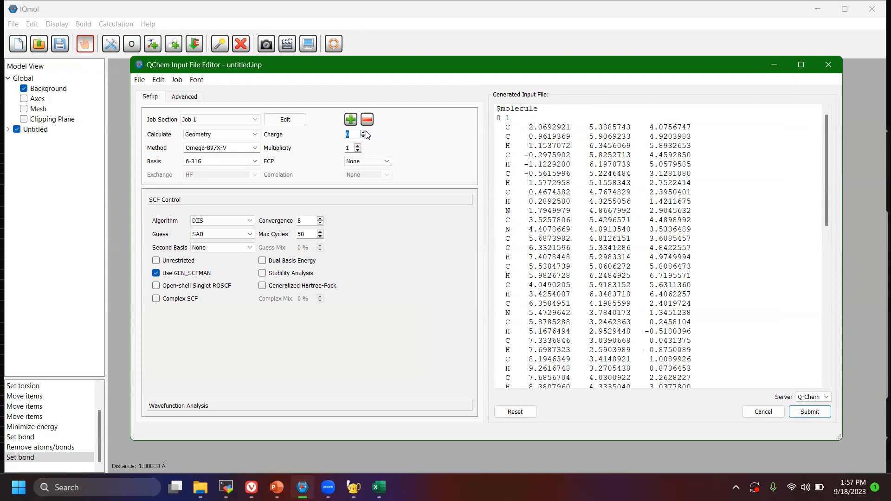
double_click(499, 117)
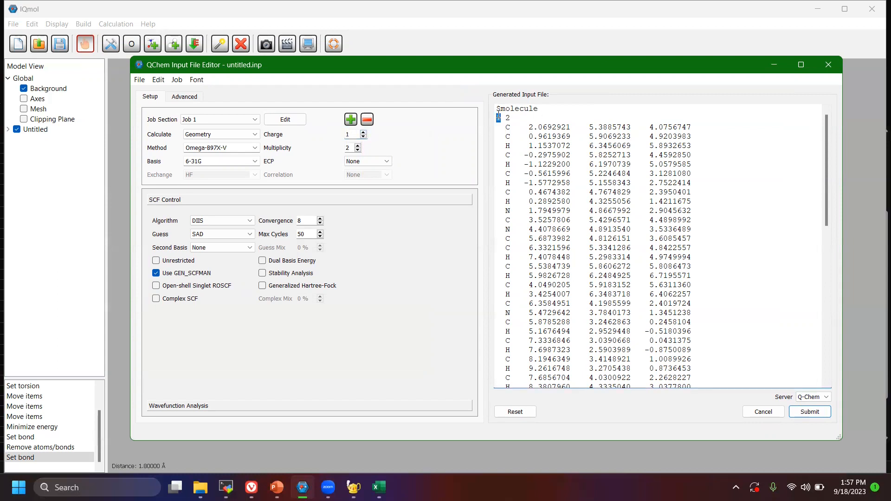
click(502, 117)
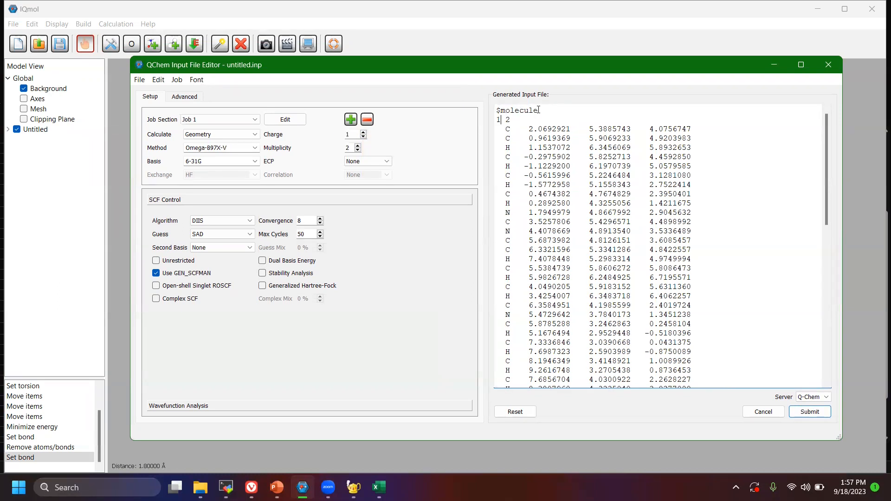
Try a different total charge, restore it to 1, and check the charge and multiplicity line in the $molecule section.
double_click(497, 119)
click(500, 120)
double_click(507, 119)
click(363, 136)
click(363, 132)
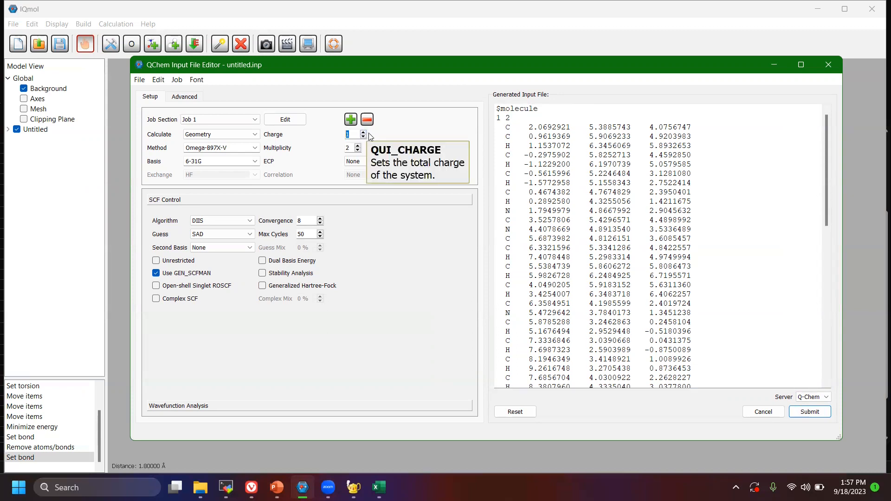
click(363, 138)
click(364, 133)
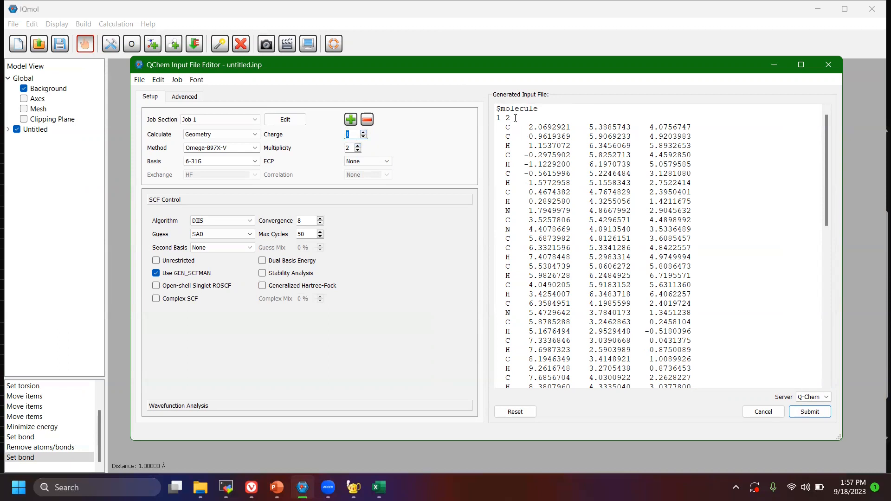
click(501, 119)
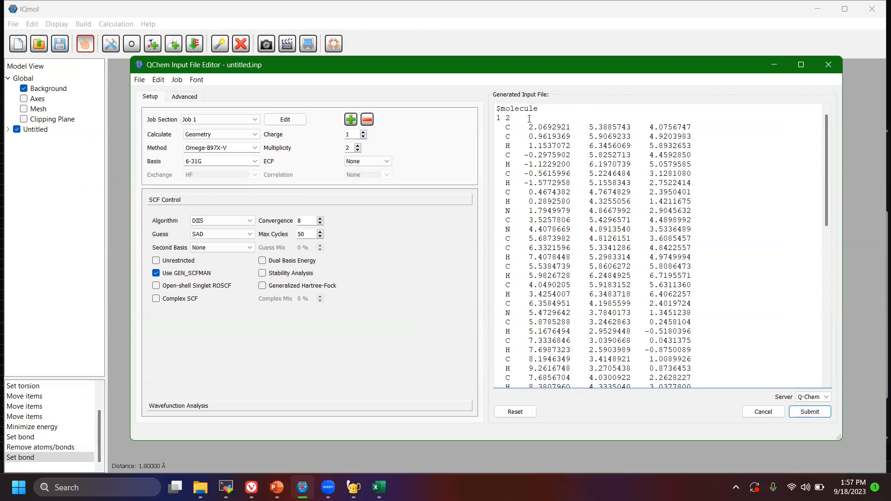
Try a multiplicity of 4 for the system and restore it to 2.
click(357, 146)
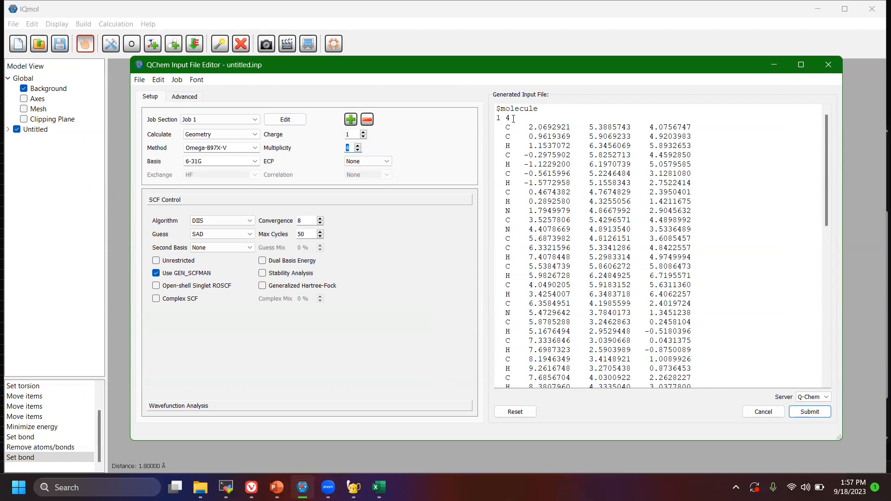
click(358, 150)
click(357, 150)
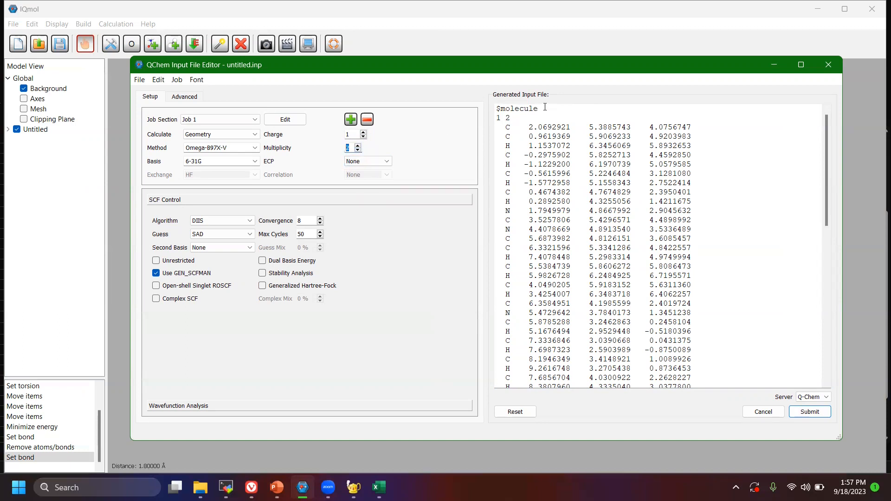
scroll(621, 192, up, 1)
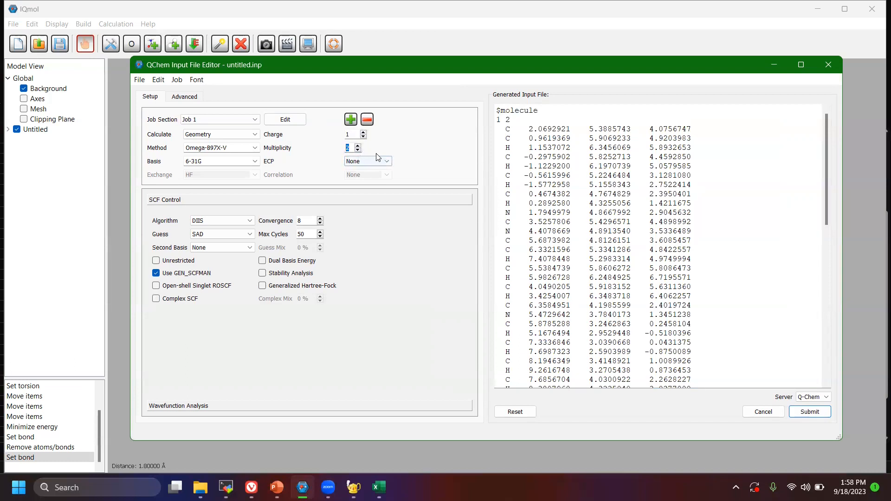
Set the job's effective core potential (ECP) to fit-CRENBL.
scroll(574, 168, down, 7)
scroll(573, 168, down, 7)
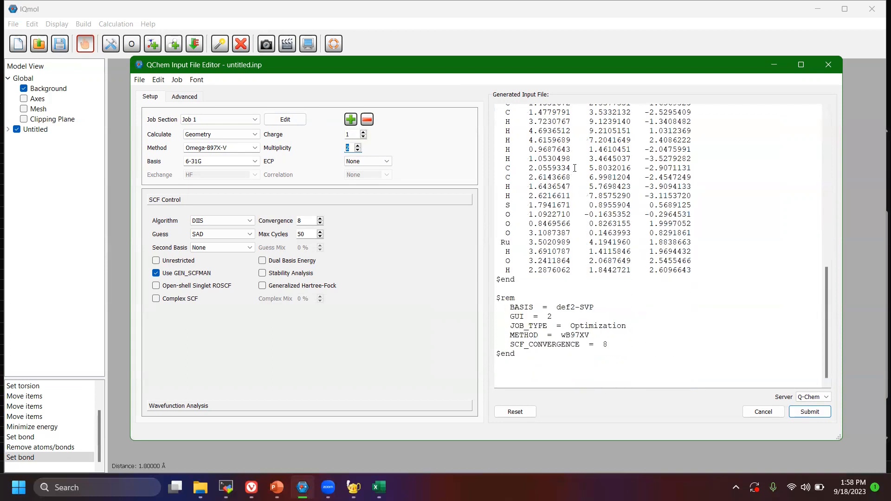
click(386, 162)
drag(384, 191, 387, 172)
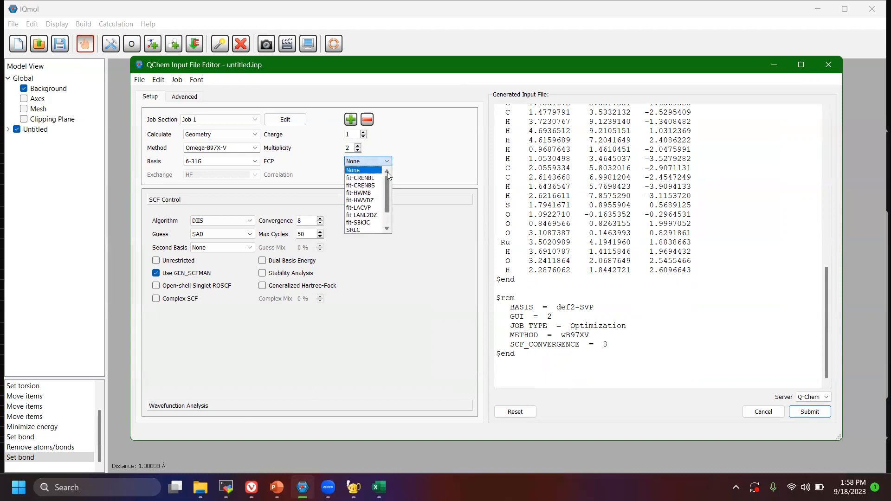
click(362, 179)
scroll(623, 266, down, 10)
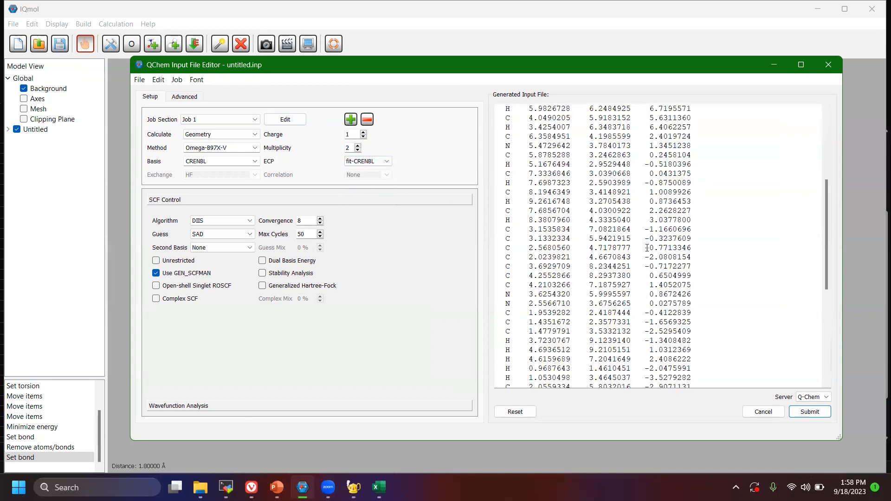
Replace the ECP value in the $rem section of the generated input file with def2-ECP.
scroll(622, 266, down, 1)
click(590, 306)
drag(591, 305, 548, 304)
click(595, 304)
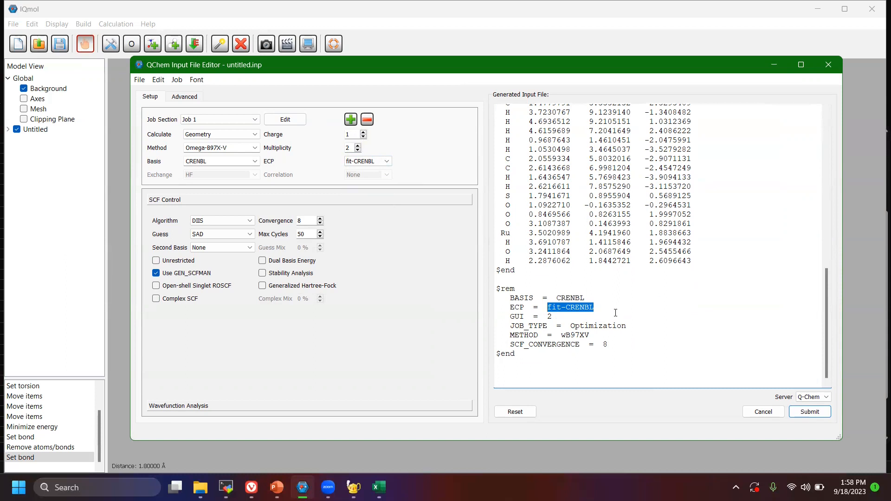
text(def2)
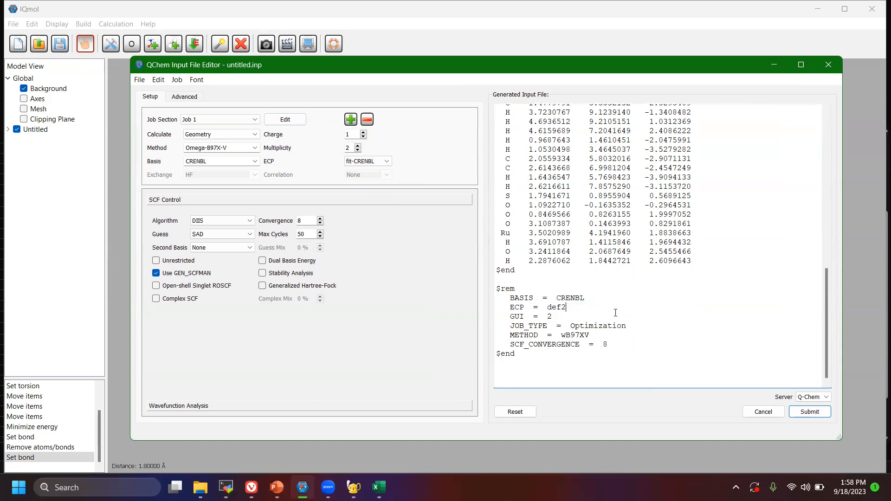
text(-ECP)
Change the BASIS value in the $rem section to def2-SVP.
drag(586, 297, 557, 299)
text(def2-SVP)
Add the line ECP_fit = TRUE below the ECP entry in the $rem section and highlight the ECP line.
key(Return)
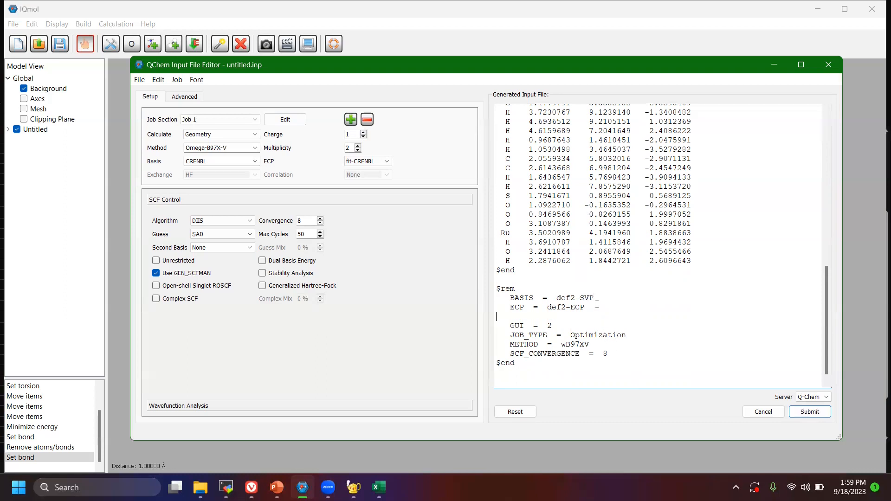
text(ECP_fit  = TRUE)
drag(585, 307, 499, 307)
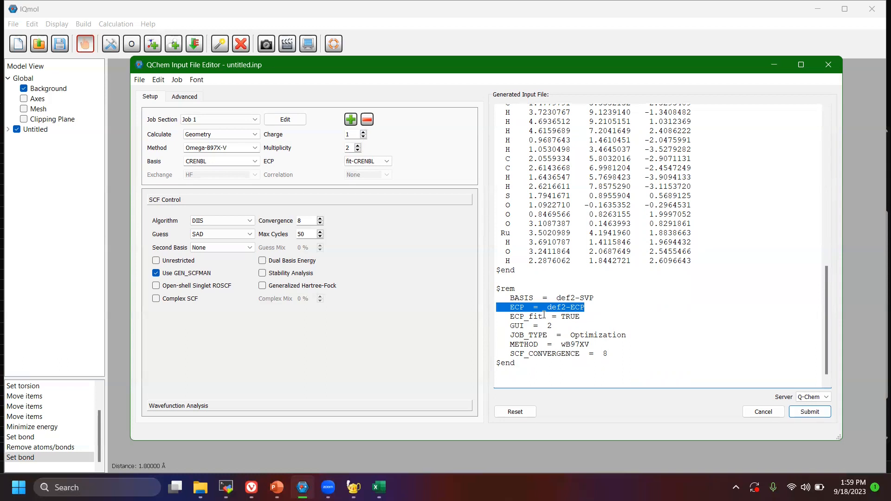
scroll(636, 322, down, 1)
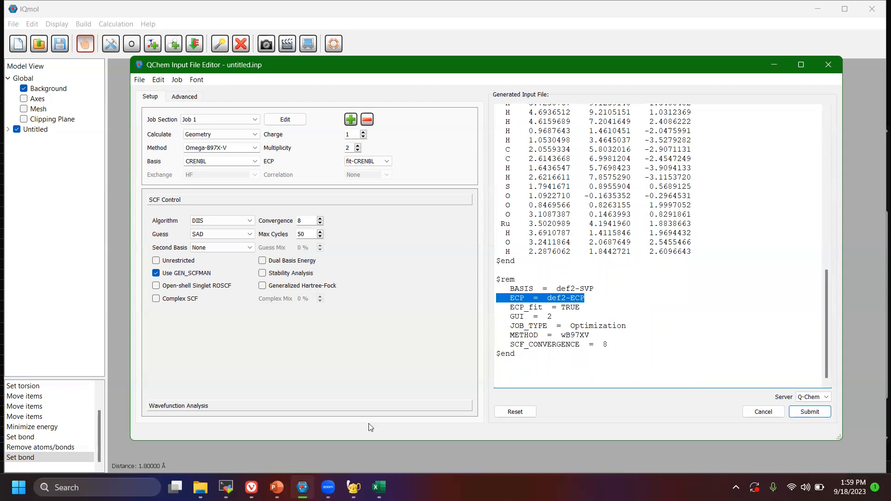
click(354, 487)
click(353, 487)
mouse_move(200, 487)
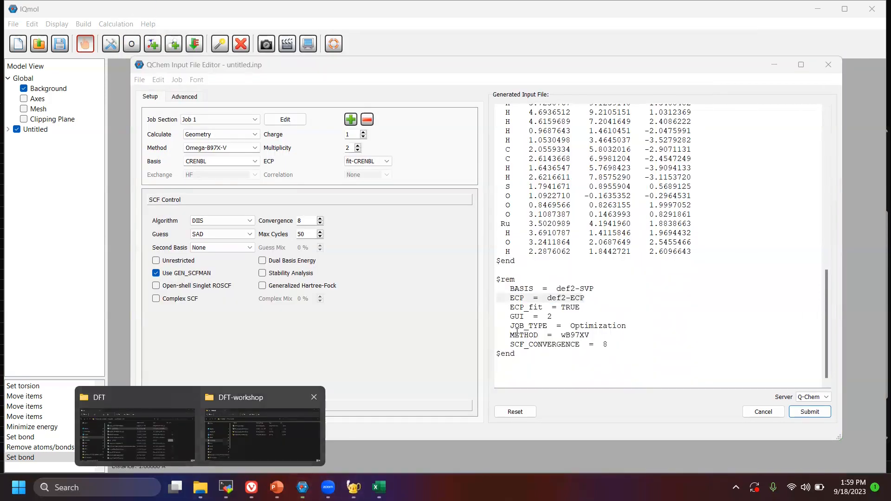
click(564, 264)
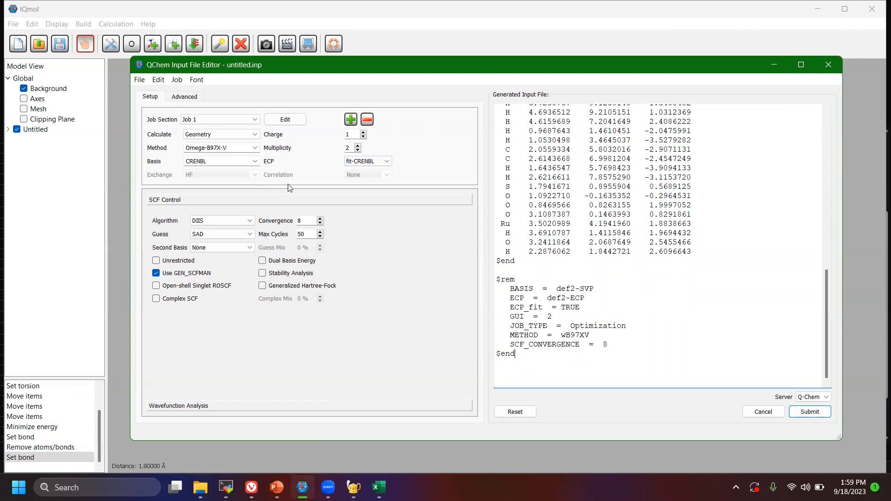
Try a different SCF convergence value, restore it to 8, and check the $rem section.
click(314, 222)
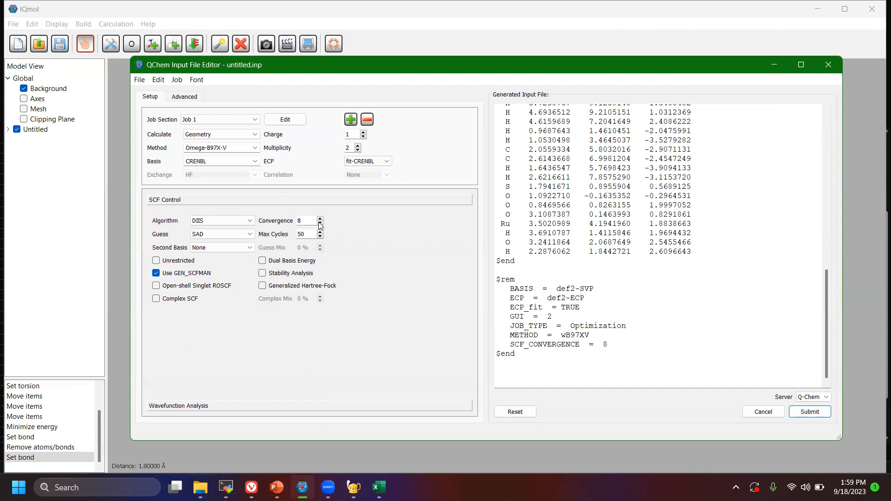
click(319, 223)
click(320, 219)
click(320, 218)
scroll(747, 250, down, 10)
scroll(747, 250, down, 5)
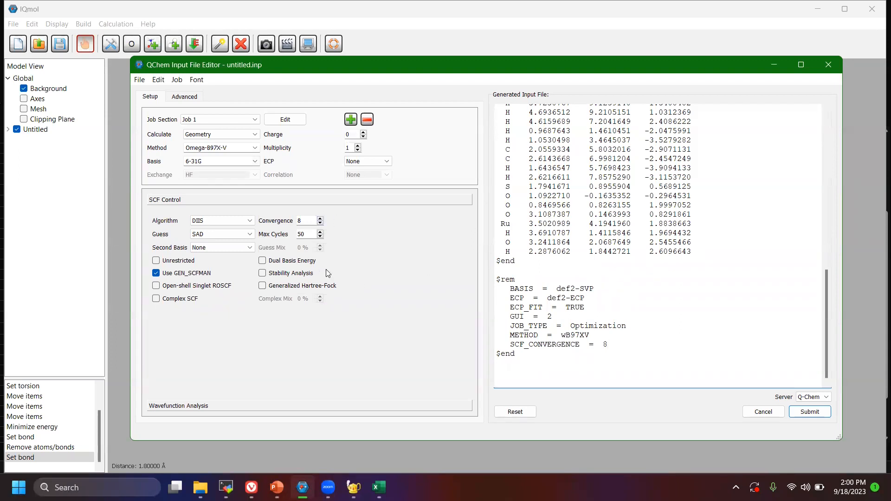
Enable the Unrestricted option in the SCF settings and check the $rem section.
click(178, 262)
scroll(568, 299, down, 15)
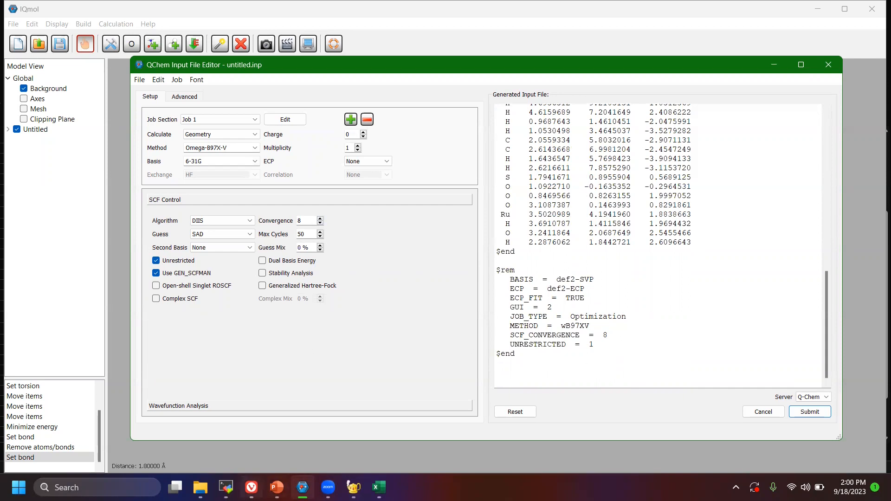
Switch to the PowerPoint workshop presentation and show the Levels of DFT Theory slide.
click(278, 484)
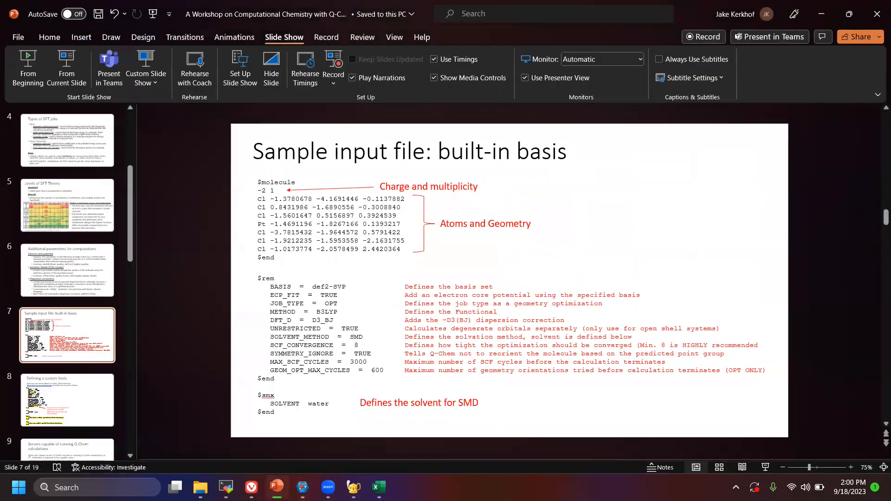
click(73, 207)
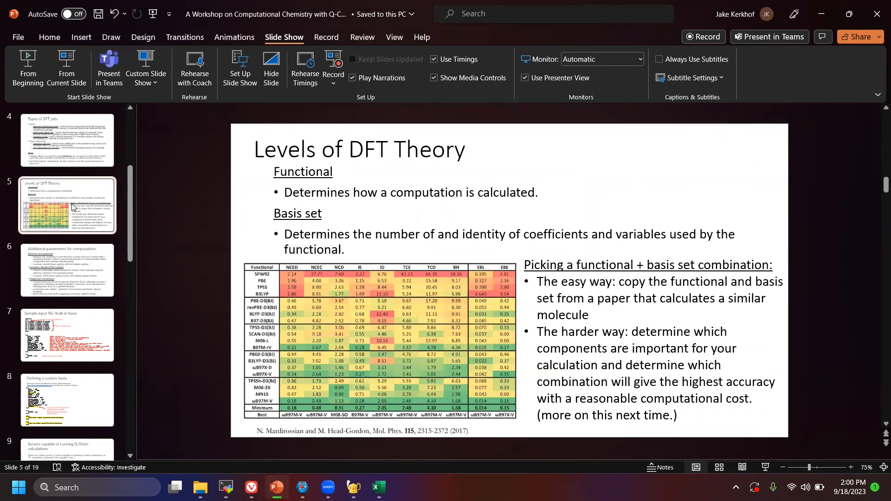